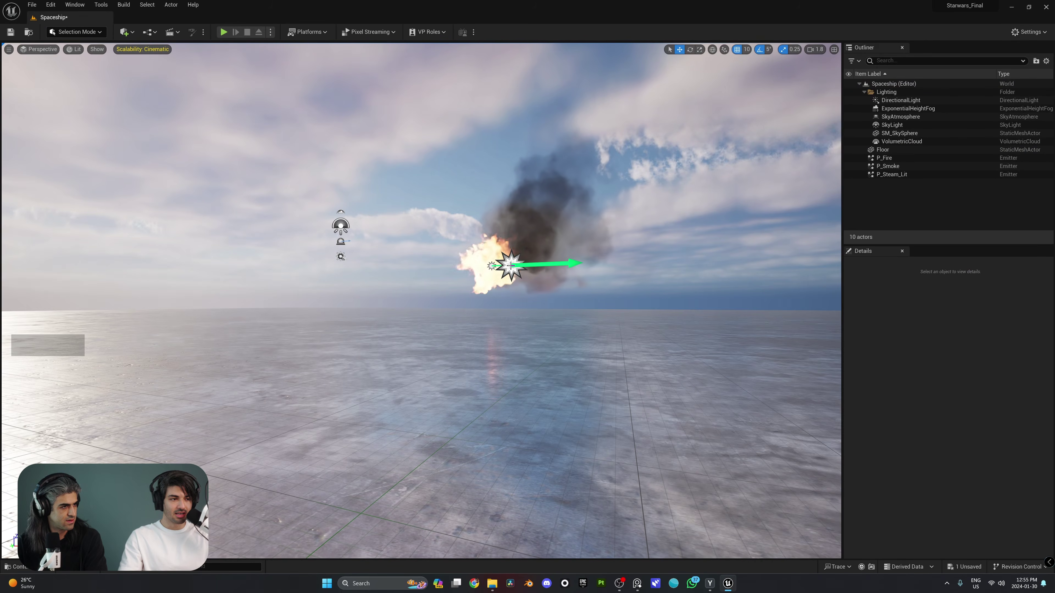
# Delete the P_Fire, P_Smoke and P_Steam_Lit emitters from the level and collapse the Lighting folder.
pyautogui.click(898, 159)
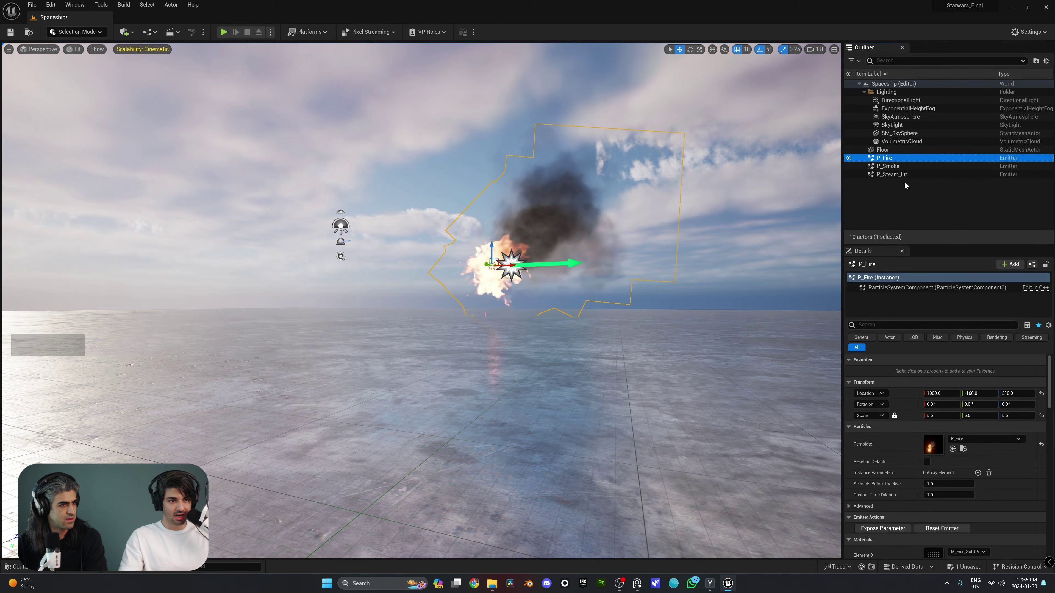
pyautogui.keyDown('shift'); pyautogui.click(904, 174); pyautogui.keyUp('shift')
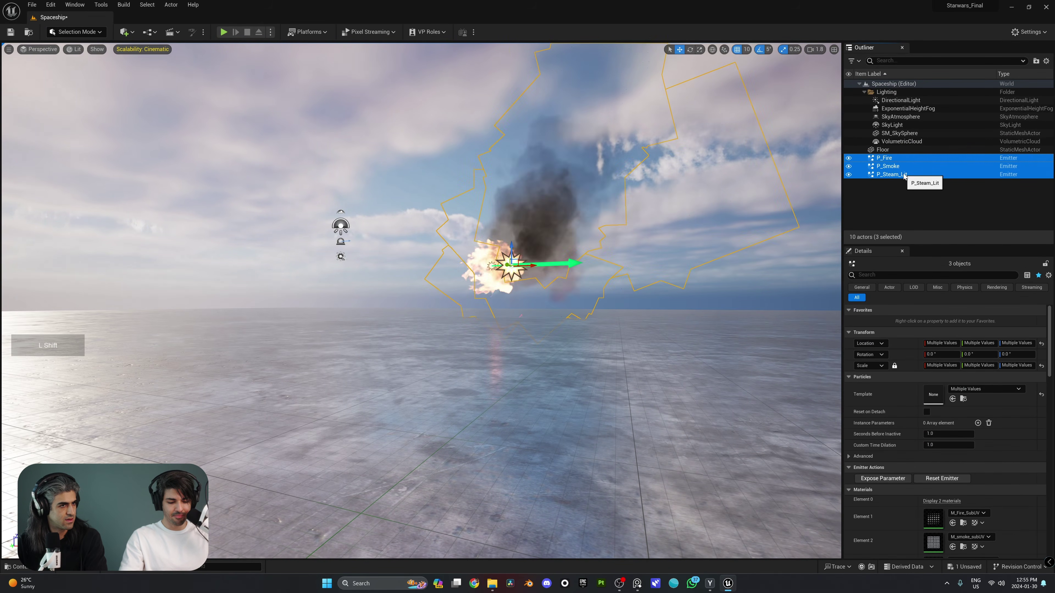
pyautogui.press('Delete')
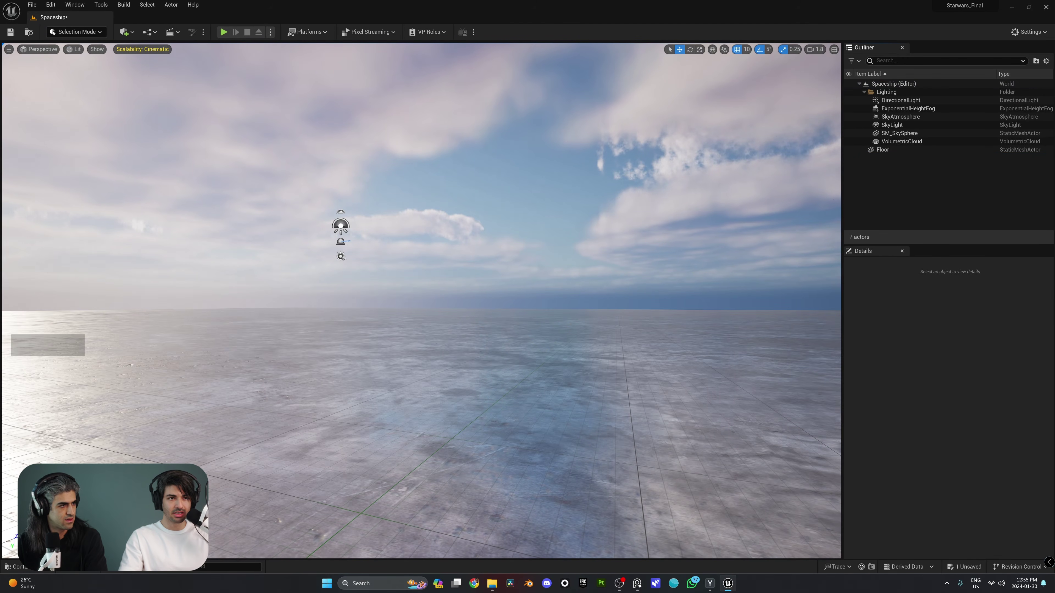
pyautogui.click(864, 92)
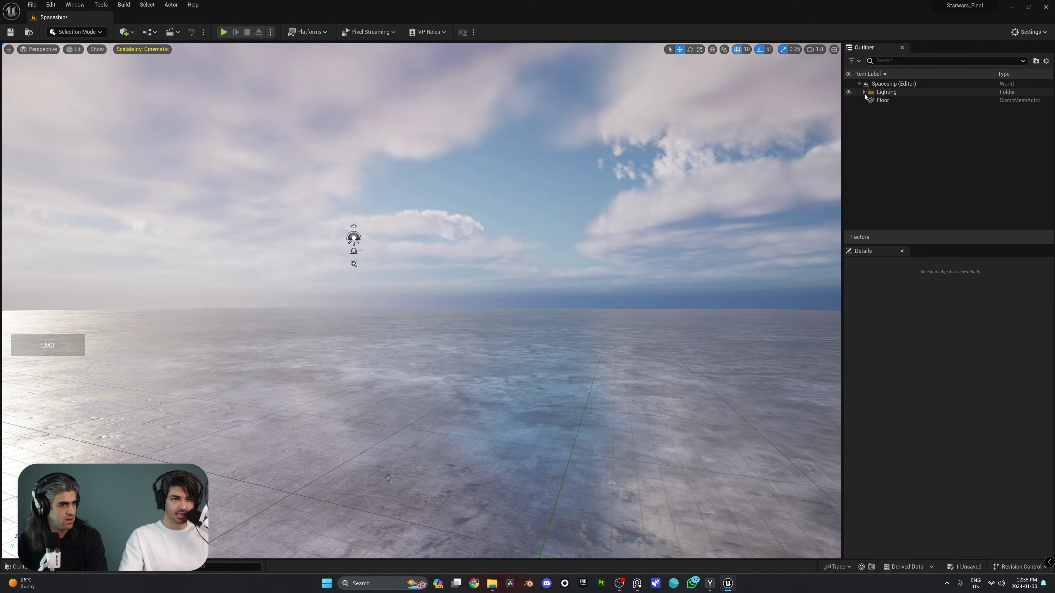
# Review the available editor modes, inspect the new-landscape settings in Landscape mode, and return to Selection mode.
pyautogui.moveTo(415, 291); pyautogui.dragTo(421, 312, button='right')
pyautogui.scroll(2, 419, 322)
pyautogui.press('q')
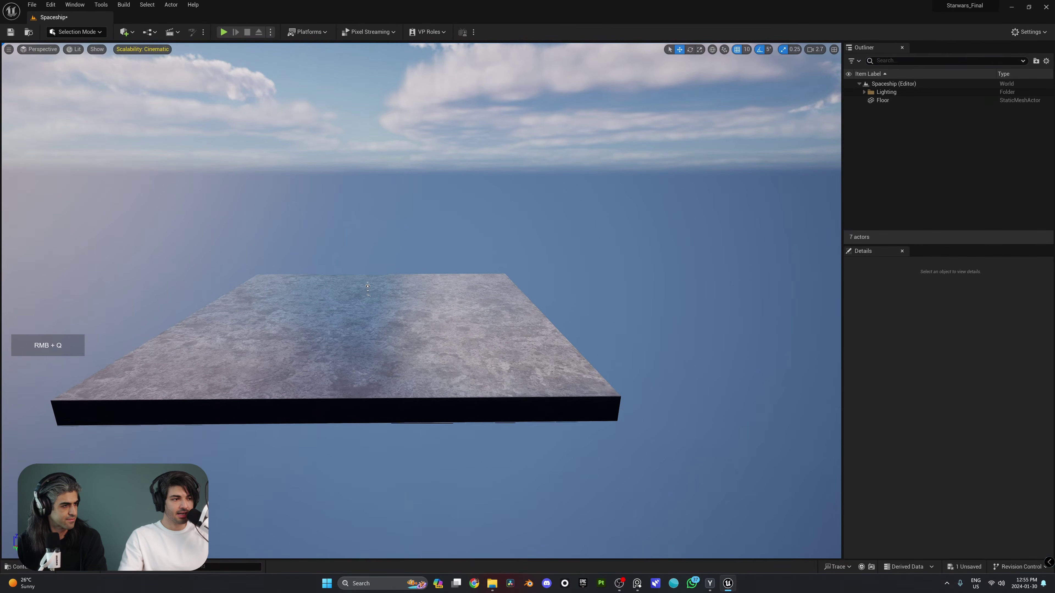
pyautogui.moveTo(343, 291); pyautogui.dragTo(342, 283, button='right')
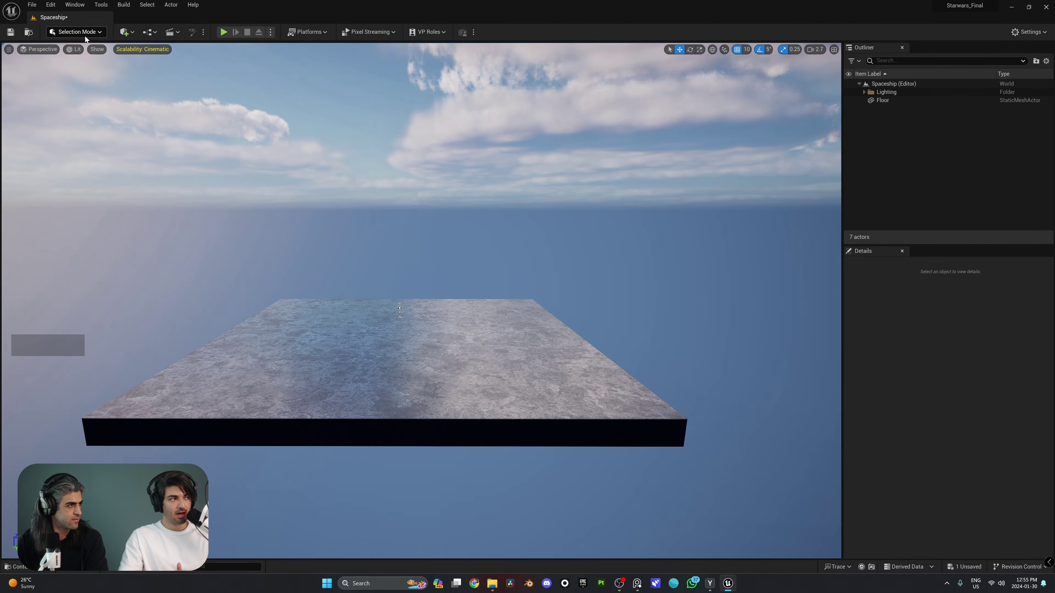
pyautogui.click(94, 35)
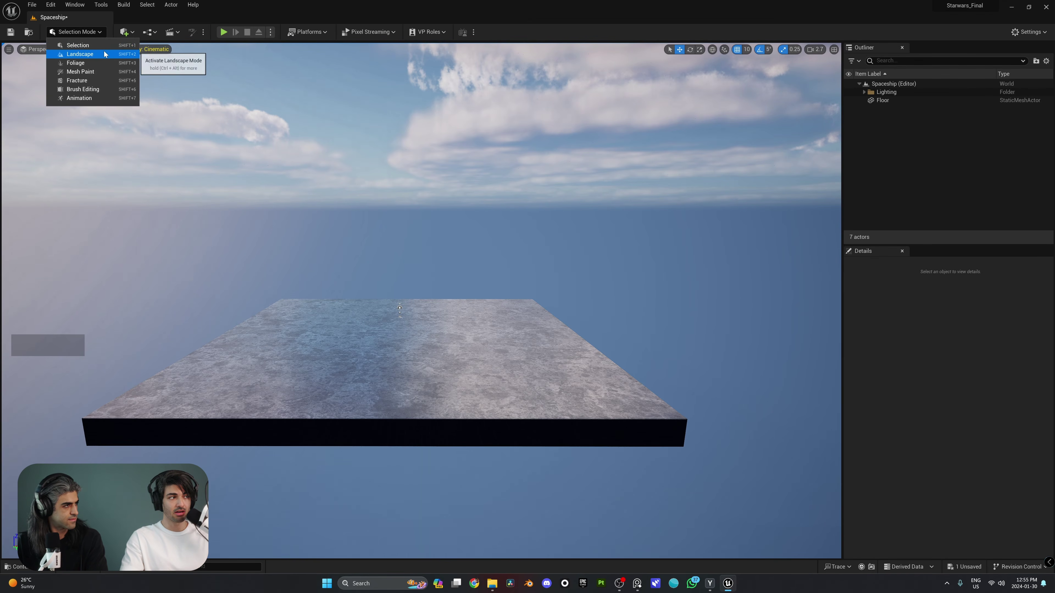
pyautogui.click(81, 54)
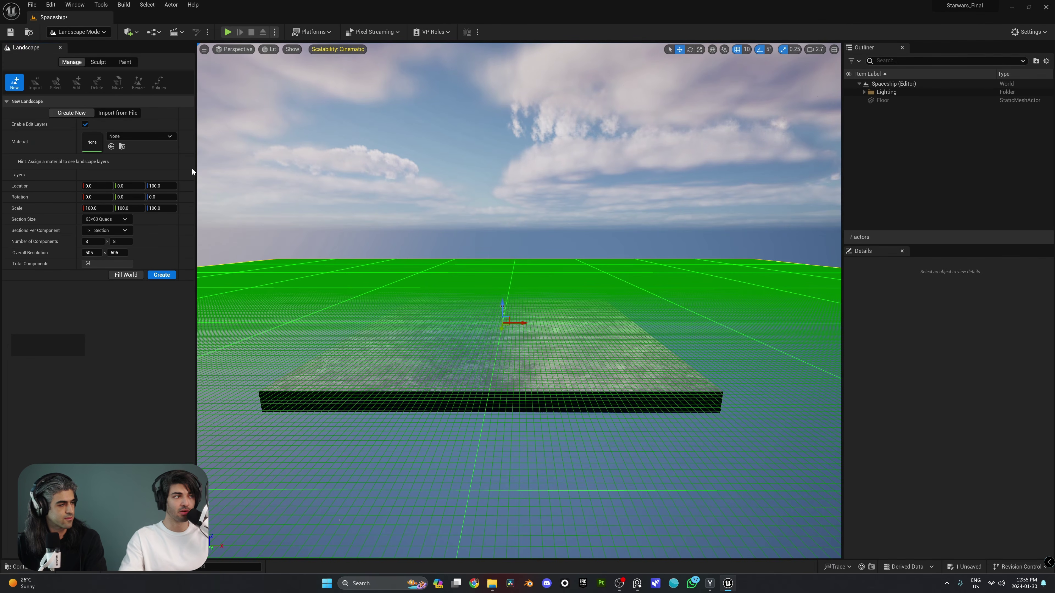
pyautogui.click(78, 32)
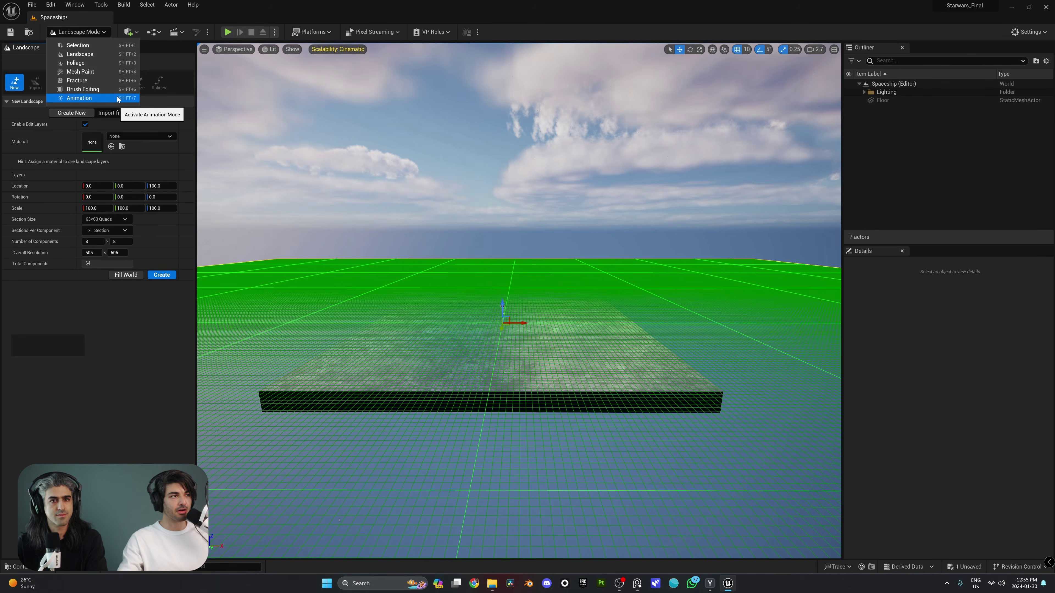
pyautogui.click(78, 32)
pyautogui.click(78, 32)
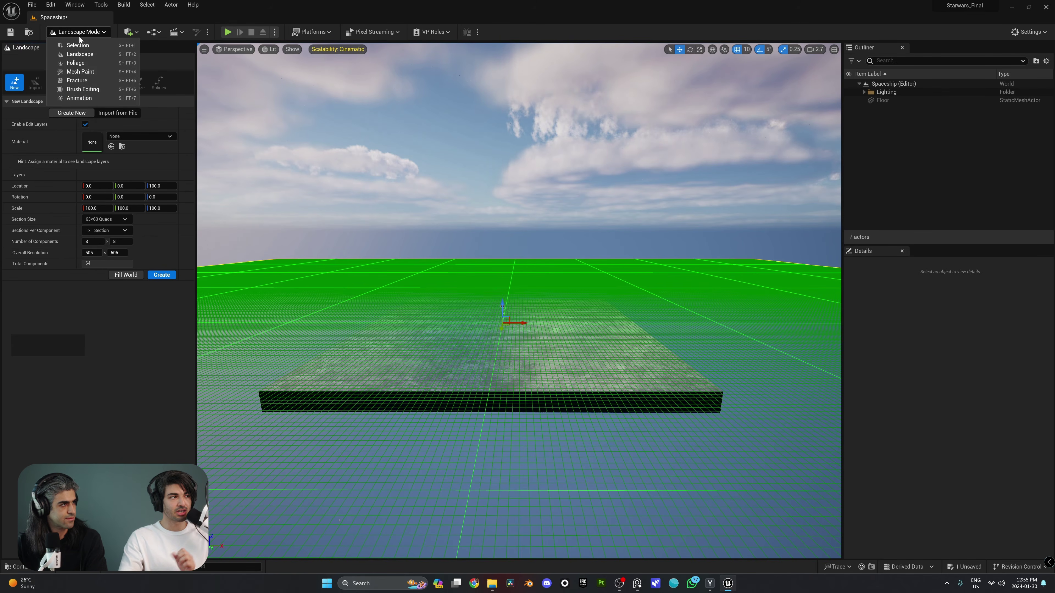
pyautogui.click(78, 45)
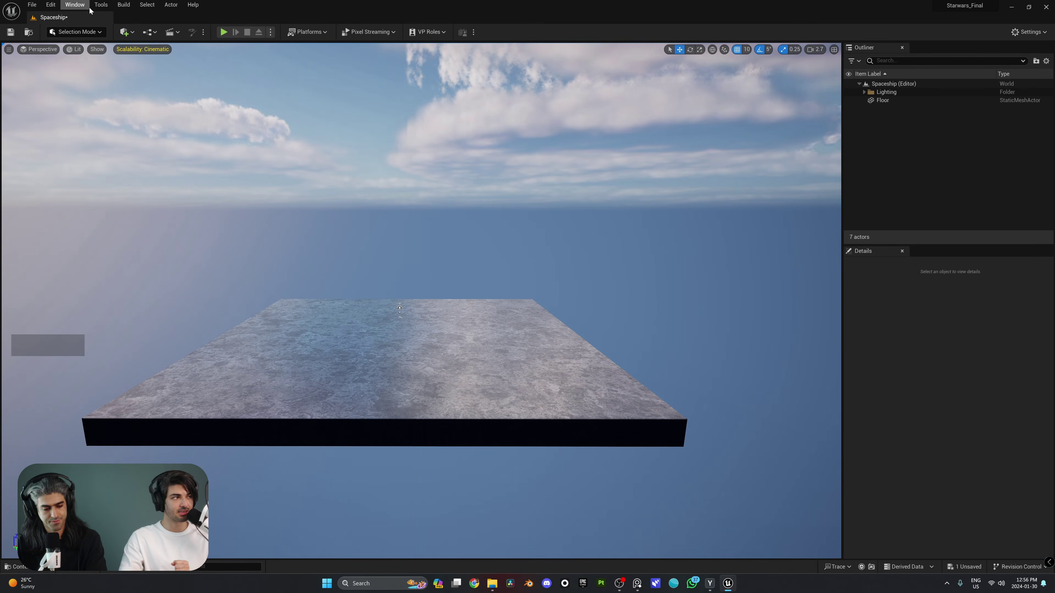
# Search the plugins for "modeling" and enable the Modeling Tools Editor Mode beta plugin.
pyautogui.click(50, 5)
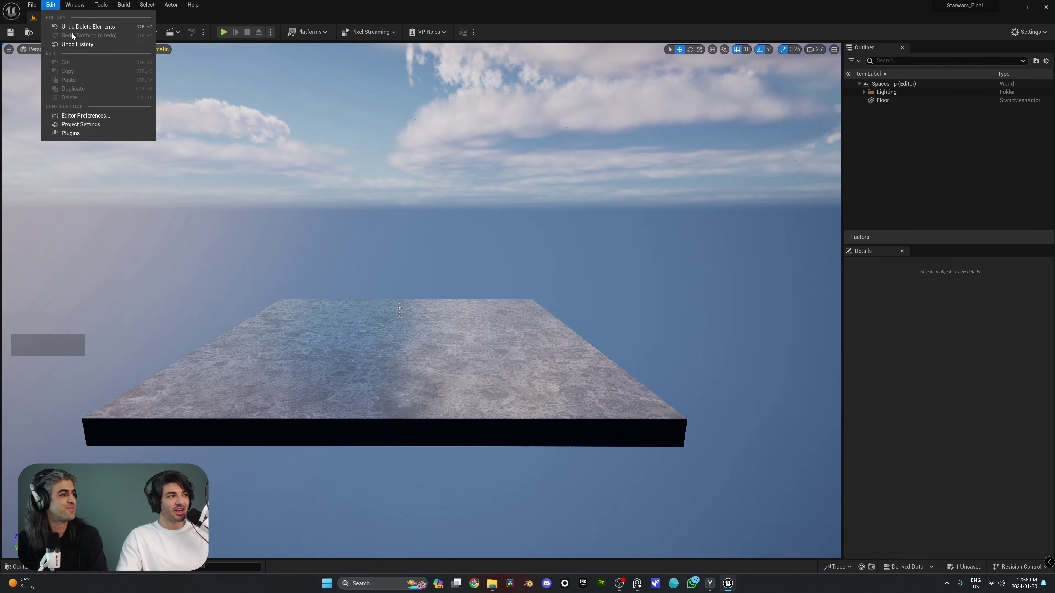
pyautogui.click(99, 133)
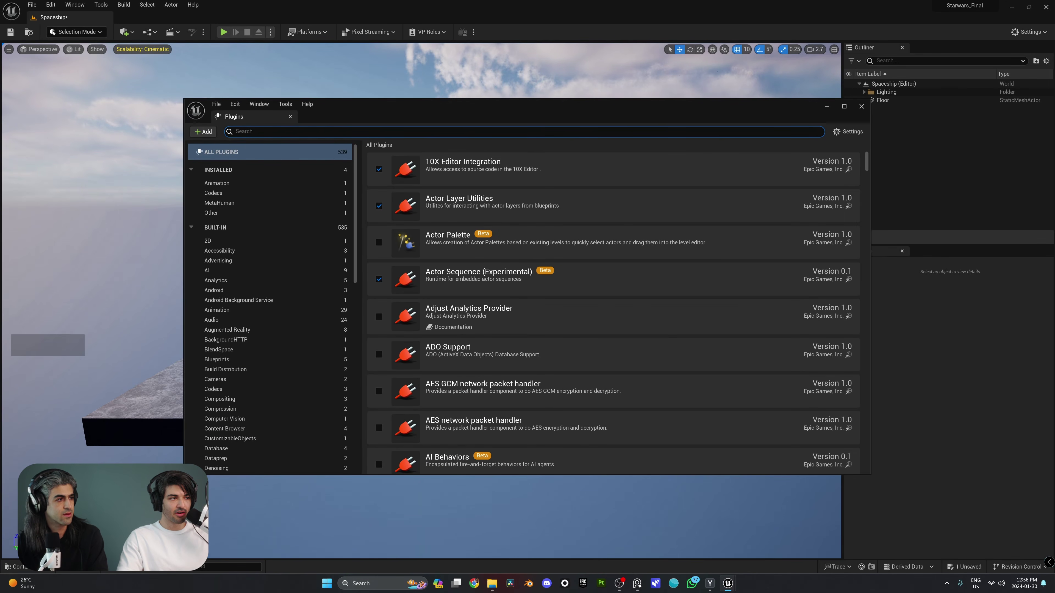
pyautogui.click(869, 163)
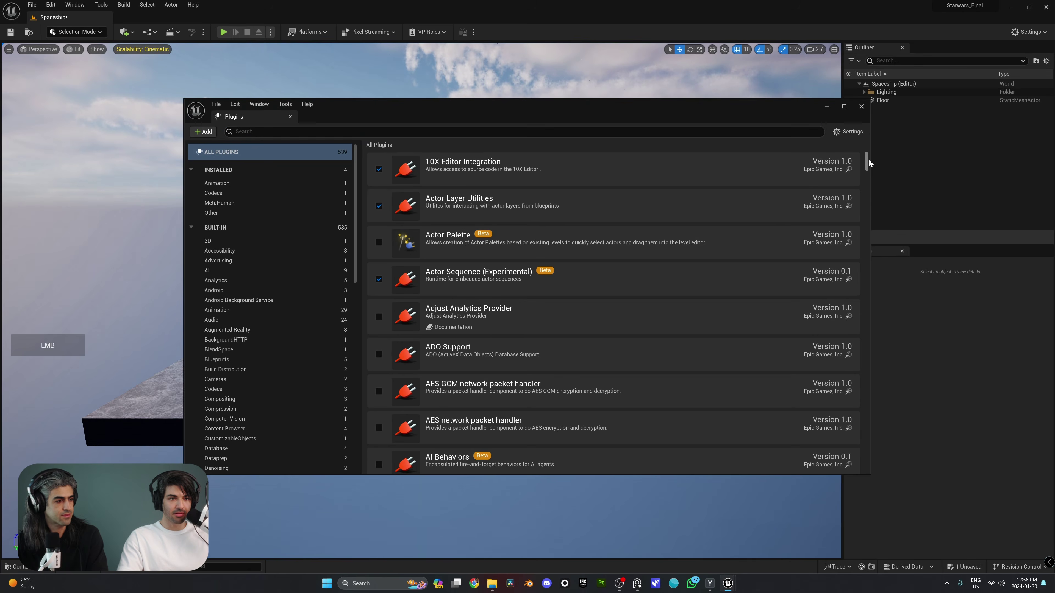
pyautogui.moveTo(869, 162); pyautogui.dragTo(830, 150)
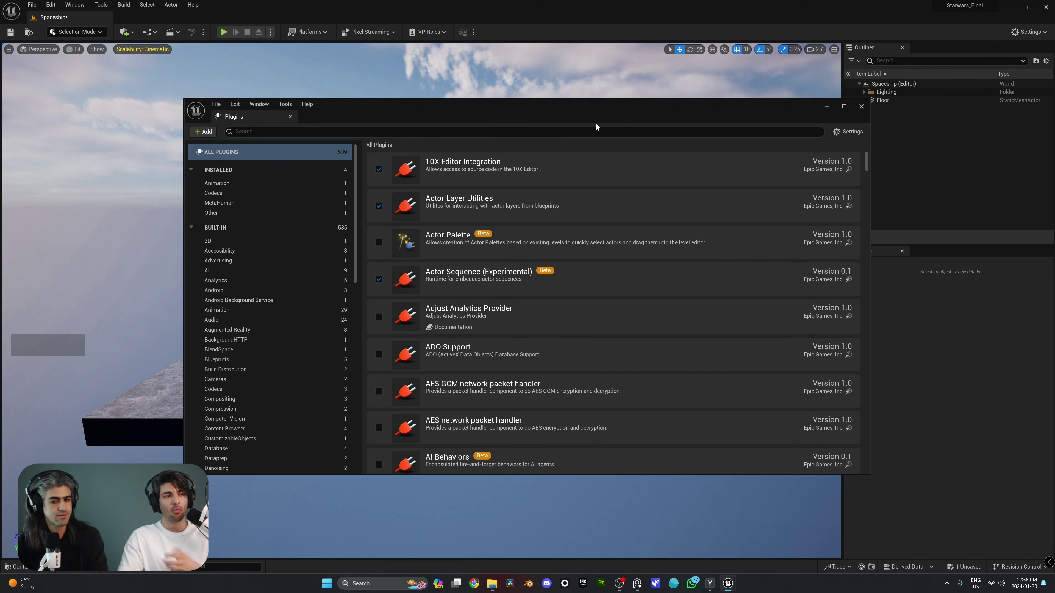
pyautogui.click(591, 131)
pyautogui.write('modeling')
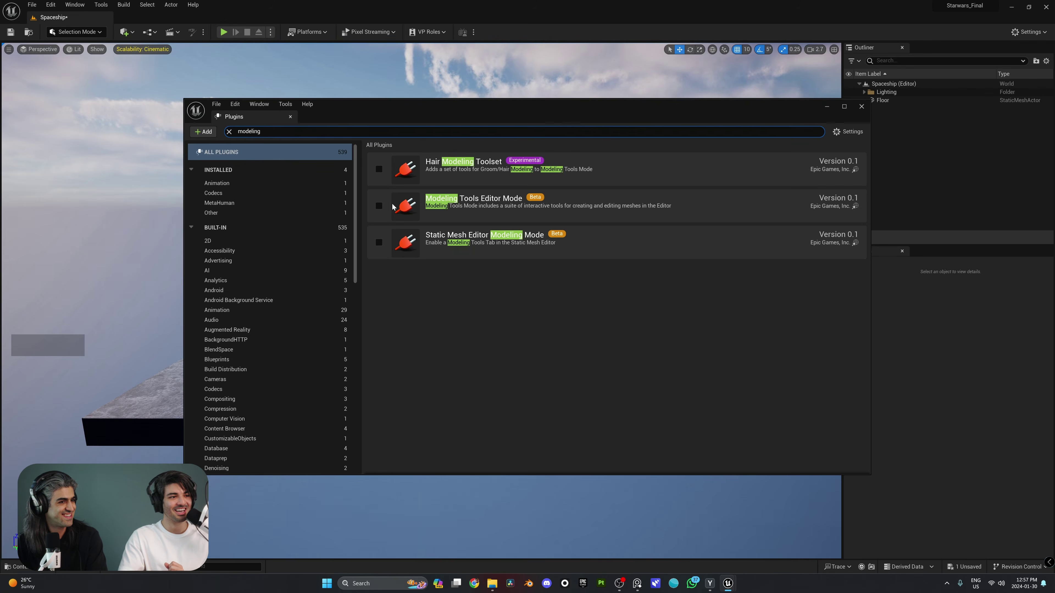
pyautogui.click(378, 206)
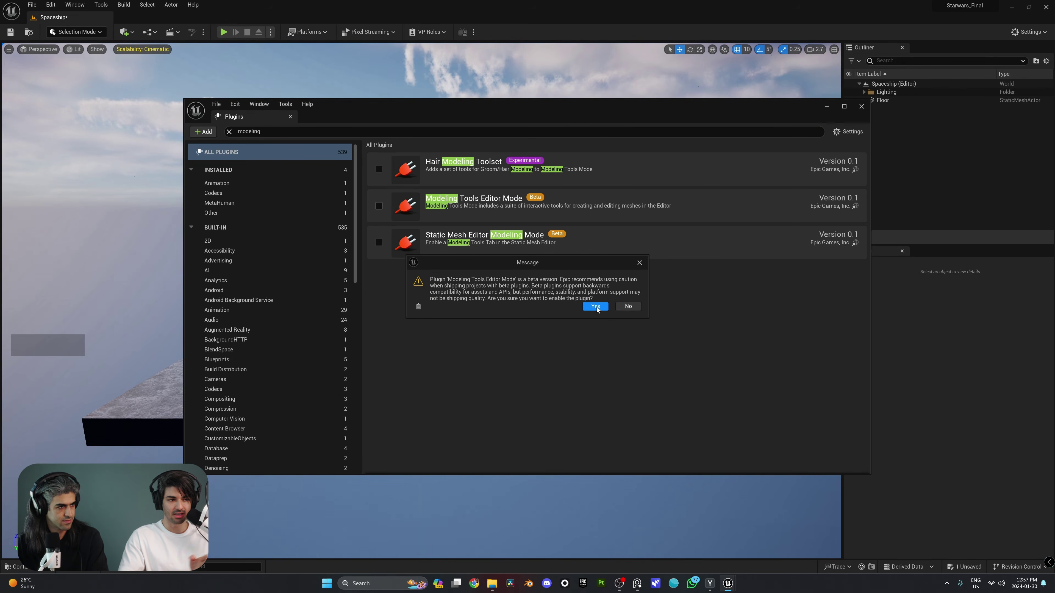
pyautogui.click(595, 306)
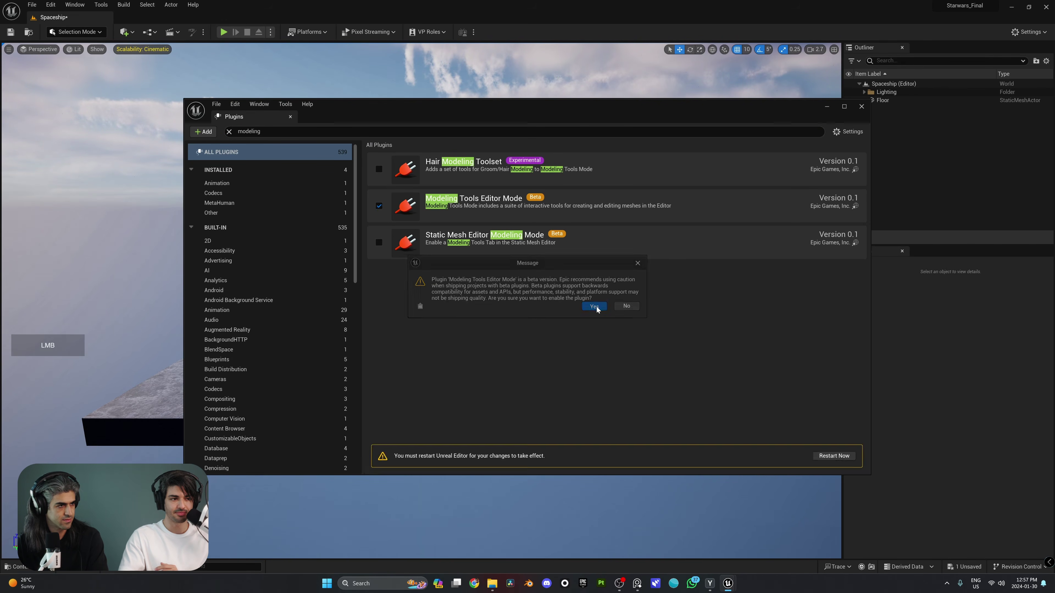
# Restart the editor with the Spaceship level saved, and update the out-of-date project file.
pyautogui.click(833, 455)
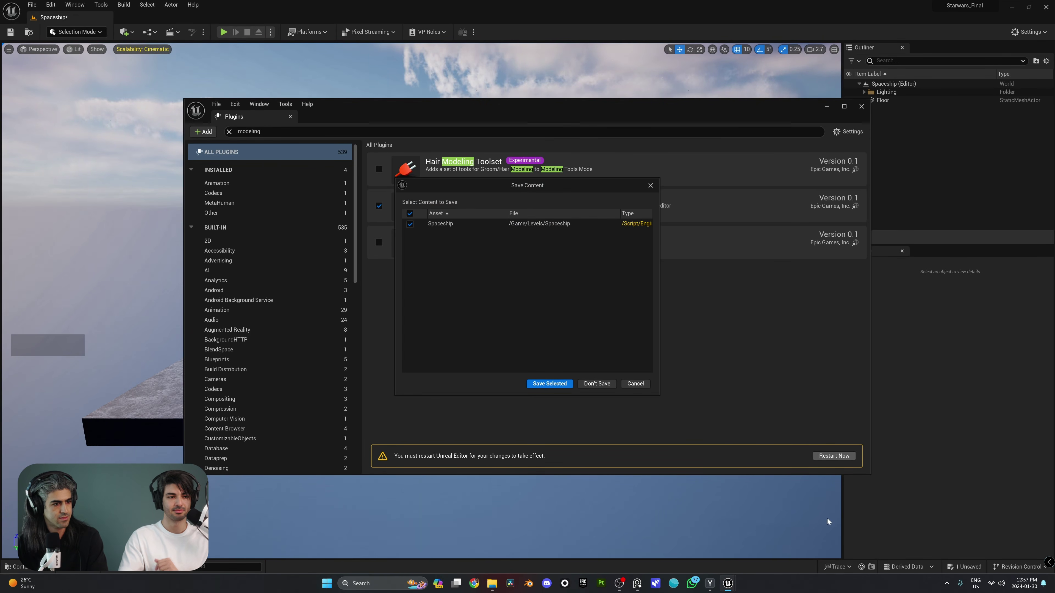
pyautogui.click(557, 387)
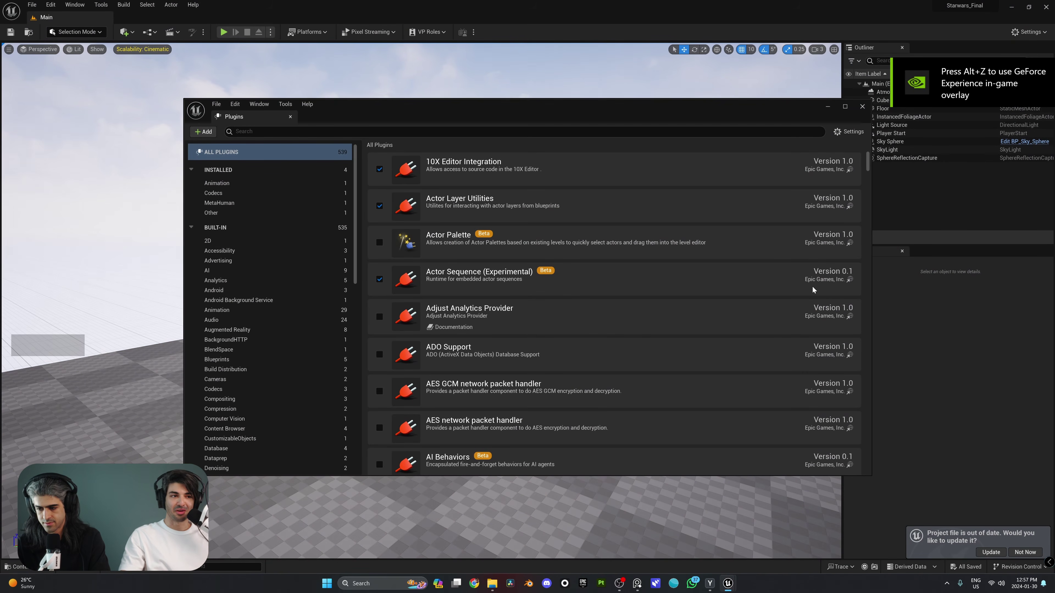
pyautogui.click(861, 108)
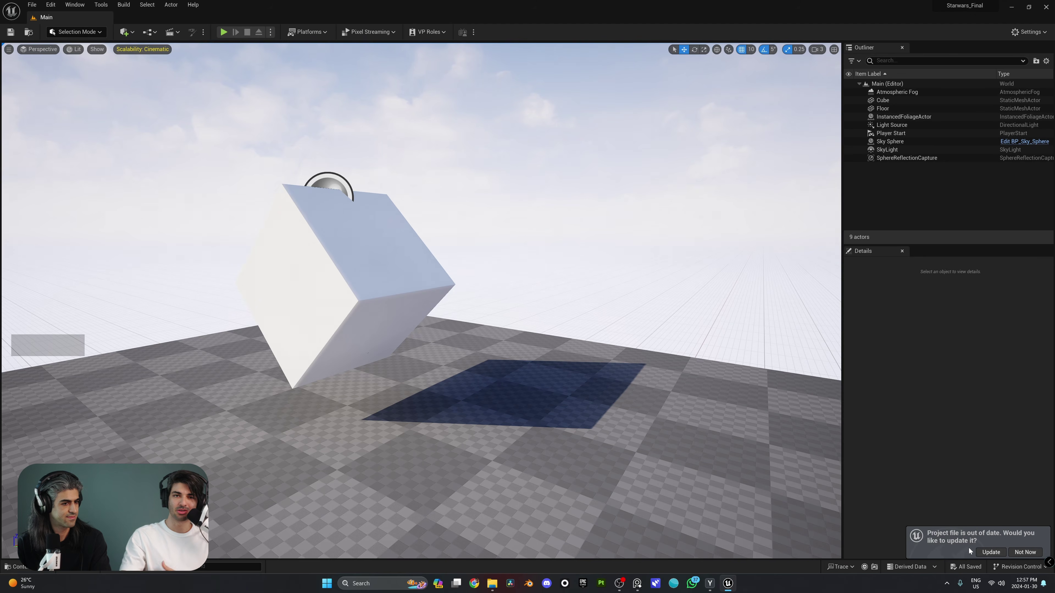
pyautogui.click(991, 553)
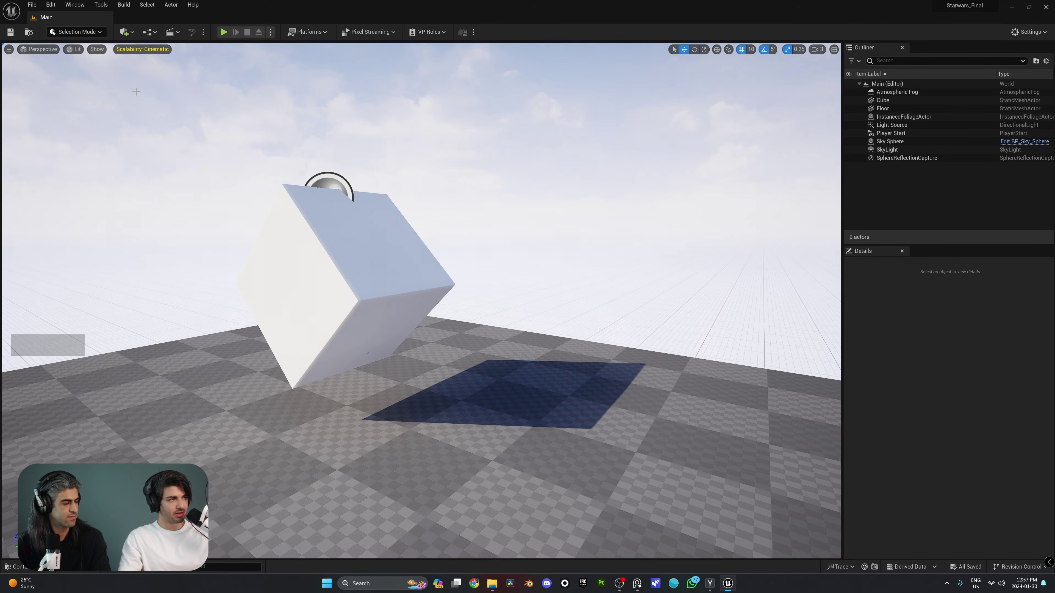
# Reopen the recent Spaceship level and switch the editor to Modeling mode.
pyautogui.click(32, 5)
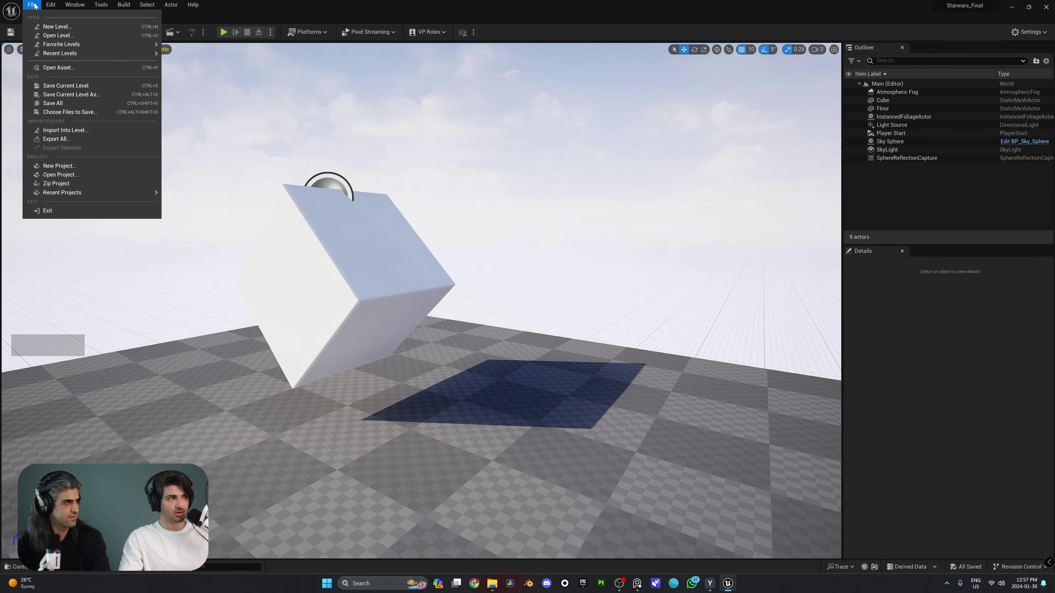
pyautogui.moveTo(71, 54)
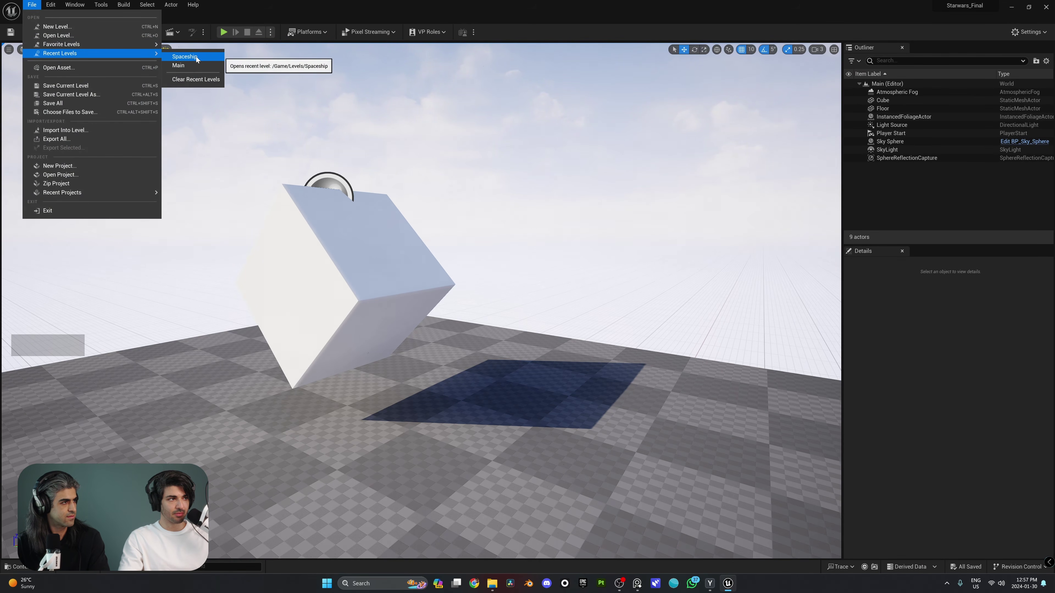
pyautogui.click(185, 56)
pyautogui.moveTo(311, 288); pyautogui.dragTo(413, 250, button='right')
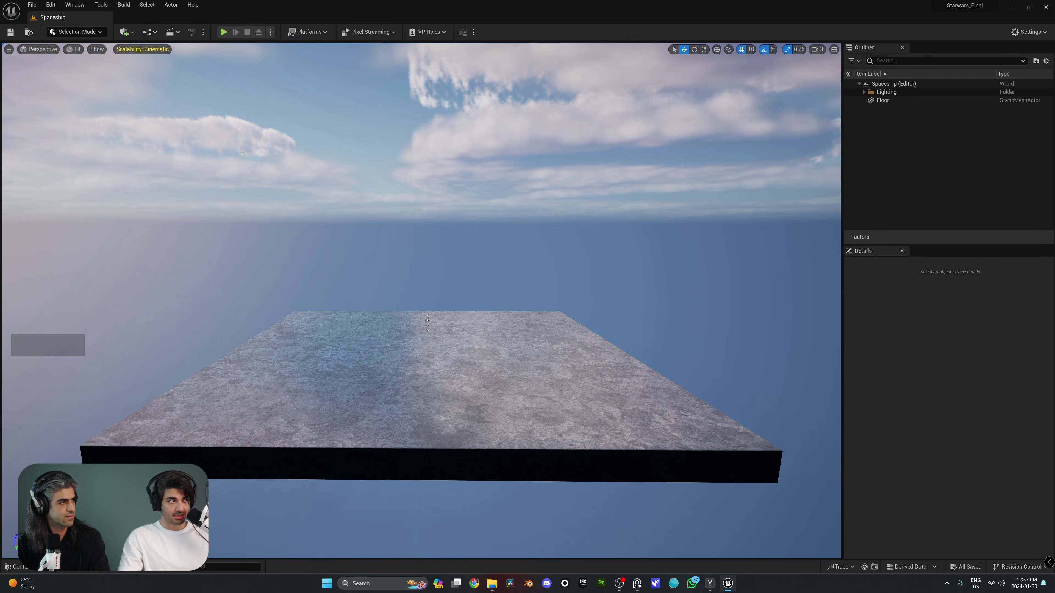
pyautogui.click(85, 36)
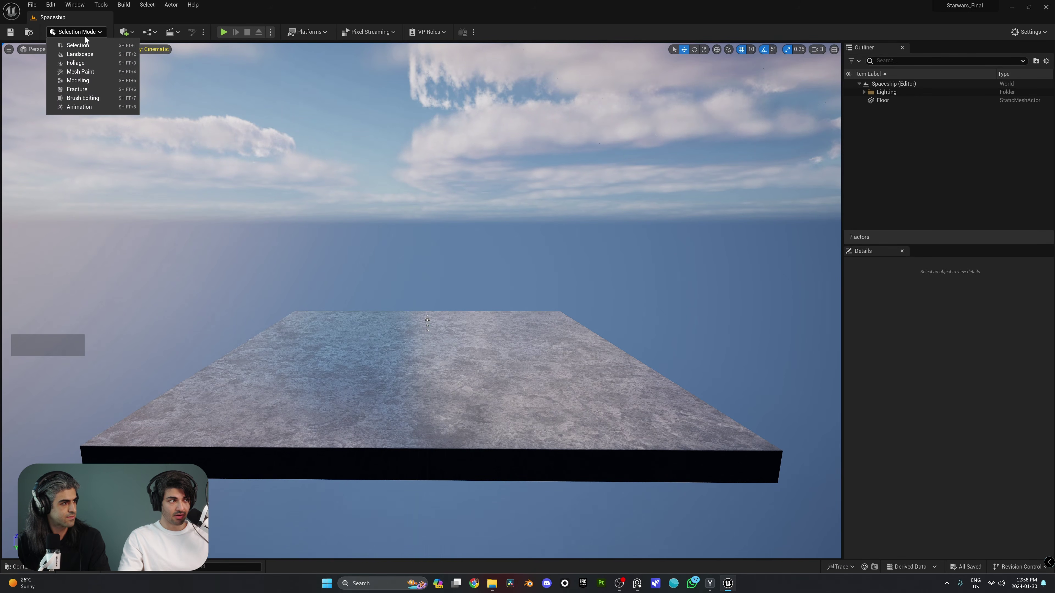
pyautogui.click(87, 82)
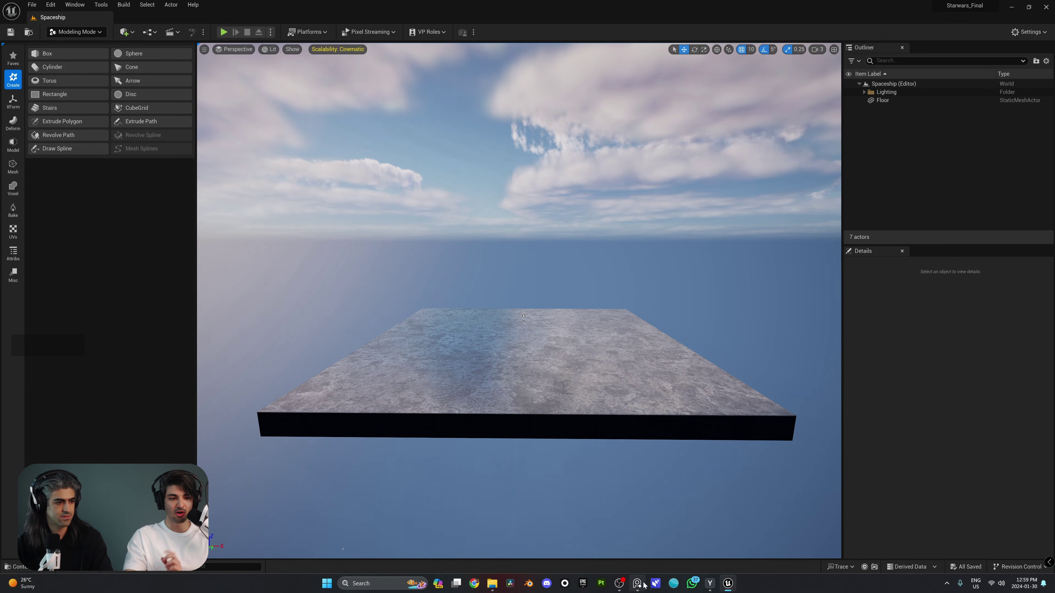
# Bring up the reference image board over the viewport and examine the hangar reference with the parked shuttle.
pyautogui.click(648, 551)
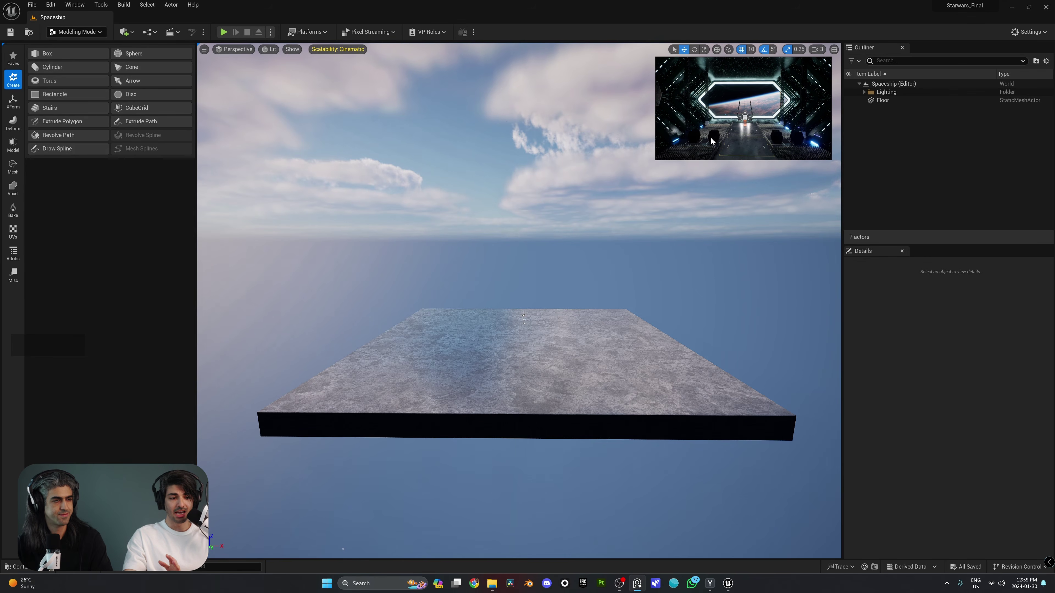
pyautogui.moveTo(737, 119)
pyautogui.mouseDown(button='right')
pyautogui.moveTo(746, 235)
pyautogui.moveTo(705, 180)
pyautogui.moveTo(702, 157)
pyautogui.moveTo(729, 133)
pyautogui.mouseUp(button='right')
pyautogui.scroll(-5, 729, 132)
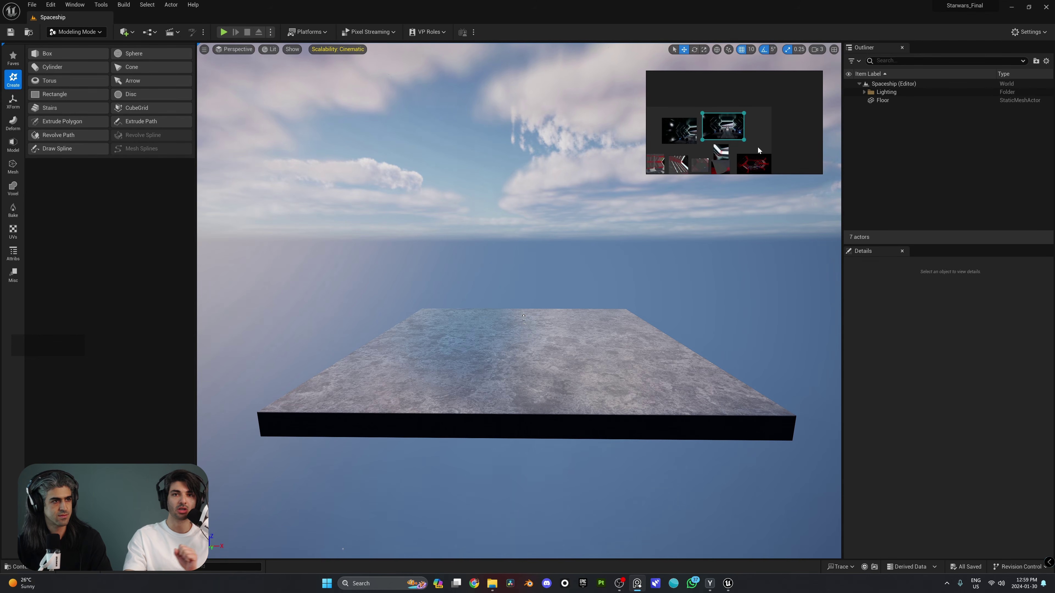
pyautogui.moveTo(742, 160); pyautogui.dragTo(781, 167, button='middle')
pyautogui.scroll(6, 747, 137)
pyautogui.scroll(4, 729, 142)
pyautogui.scroll(3, 744, 154)
pyautogui.scroll(3, 744, 165)
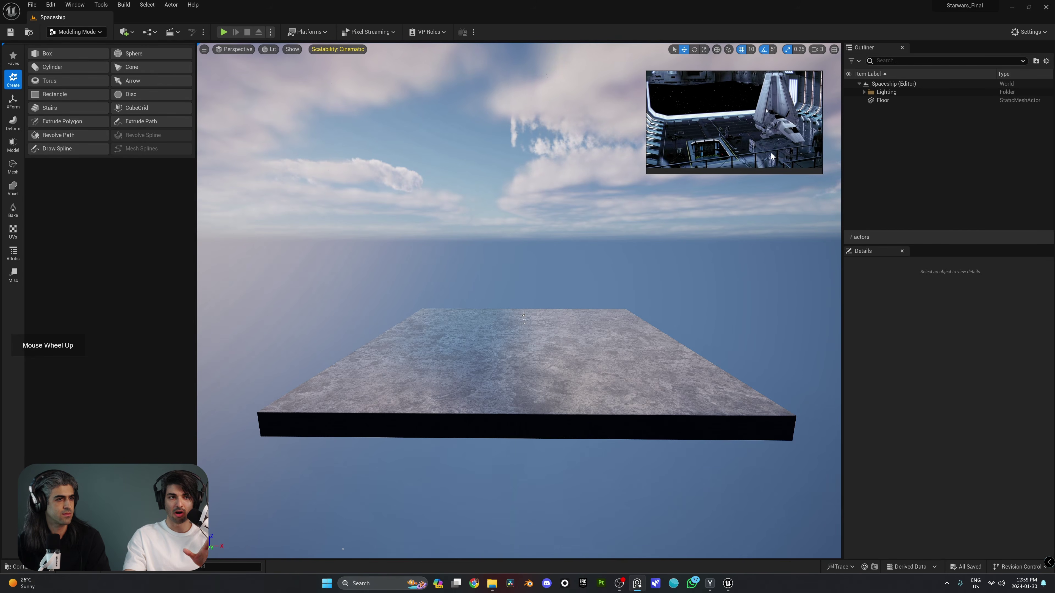
# Examine the other hangar references and park the board, framed on the hangar with the hexagonal window, over the empty Details area.
pyautogui.moveTo(745, 162); pyautogui.dragTo(768, 160, button='middle')
pyautogui.scroll(-3, 668, 154)
pyautogui.moveTo(669, 154); pyautogui.dragTo(750, 151, button='middle')
pyautogui.scroll(2, 769, 145)
pyautogui.scroll(-2, 731, 141)
pyautogui.scroll(-2, 734, 148)
pyautogui.scroll(2, 735, 147)
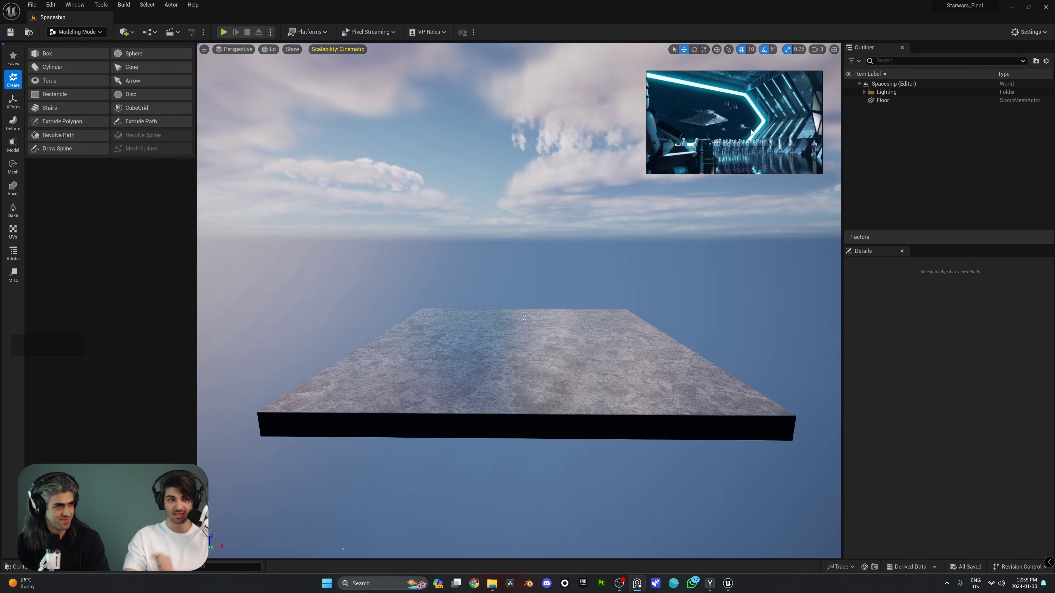
pyautogui.scroll(-3, 752, 132)
pyautogui.moveTo(752, 132); pyautogui.dragTo(777, 133, button='middle')
pyautogui.scroll(5, 774, 130)
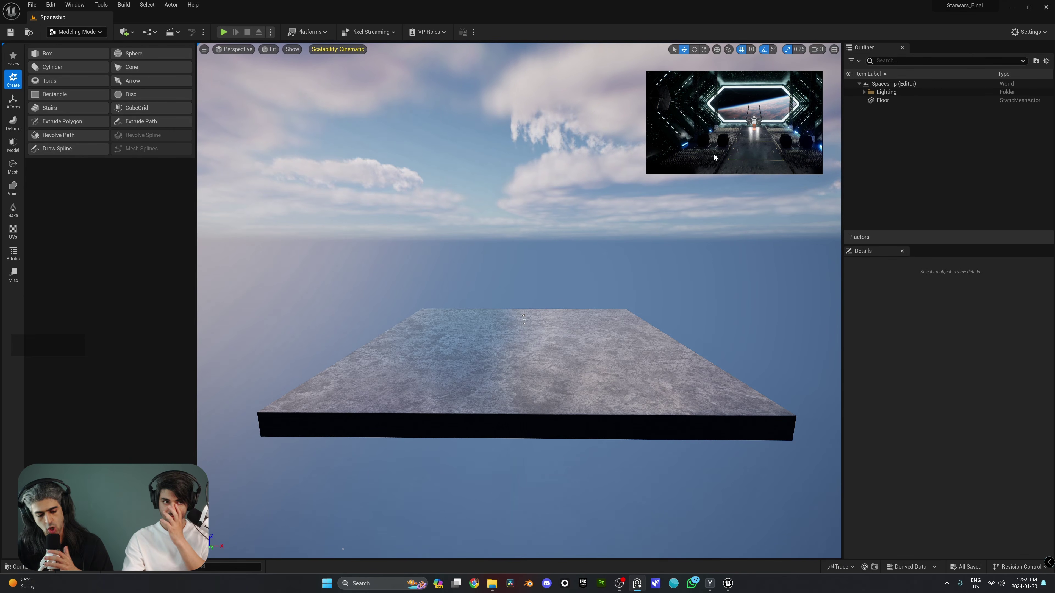
pyautogui.moveTo(731, 131); pyautogui.dragTo(950, 514, button='right')
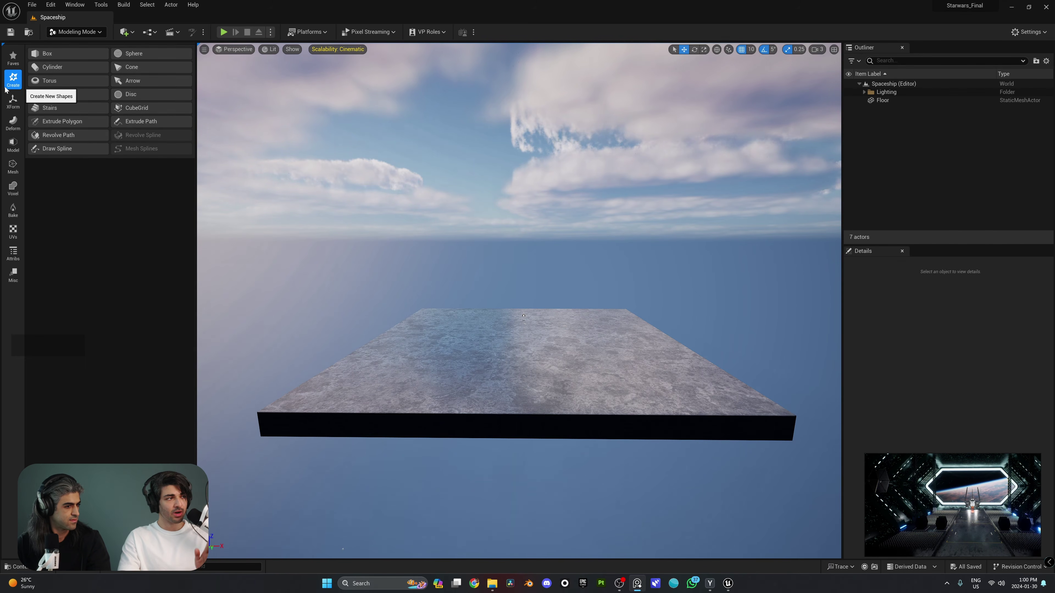
# Look through the Deform, Model and Mesh categories of modeling tools.
pyautogui.click(13, 123)
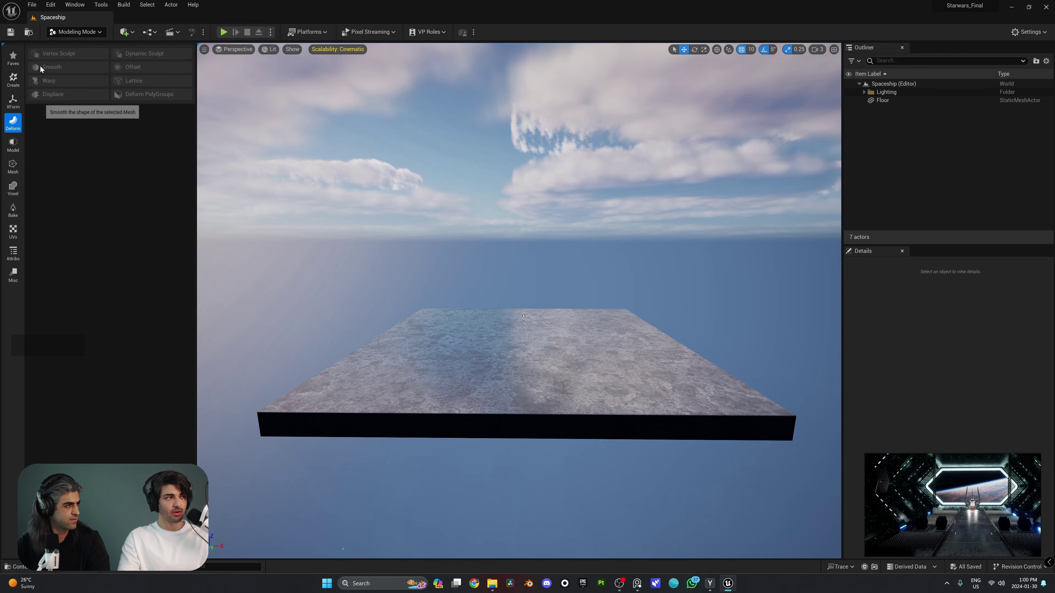
pyautogui.click(13, 144)
pyautogui.click(13, 166)
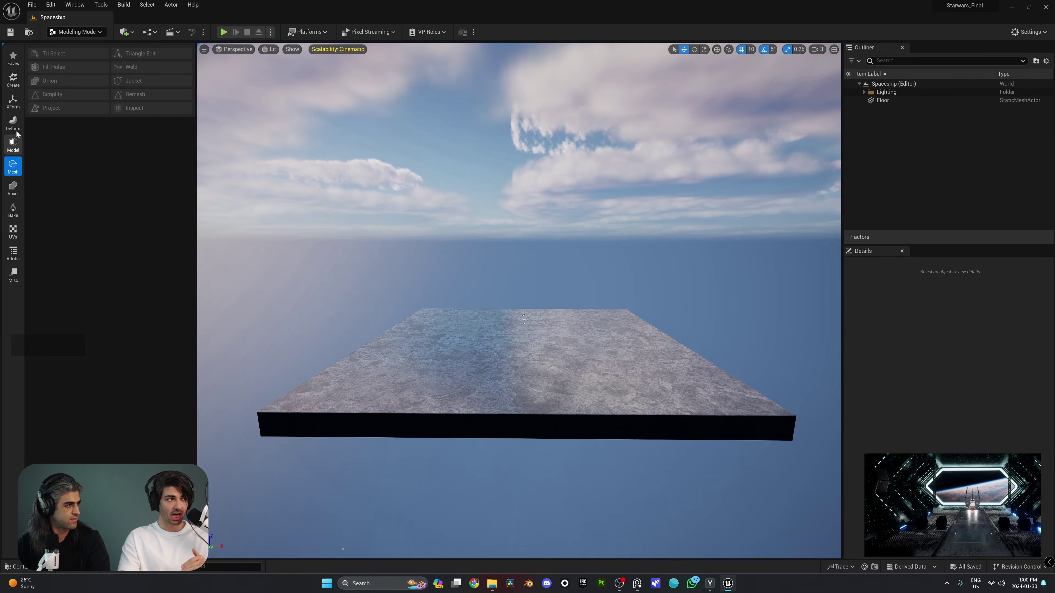
# Look through the XForm and Create categories of modeling tools and the quick-add list of placeable actors.
pyautogui.click(13, 101)
pyautogui.click(13, 79)
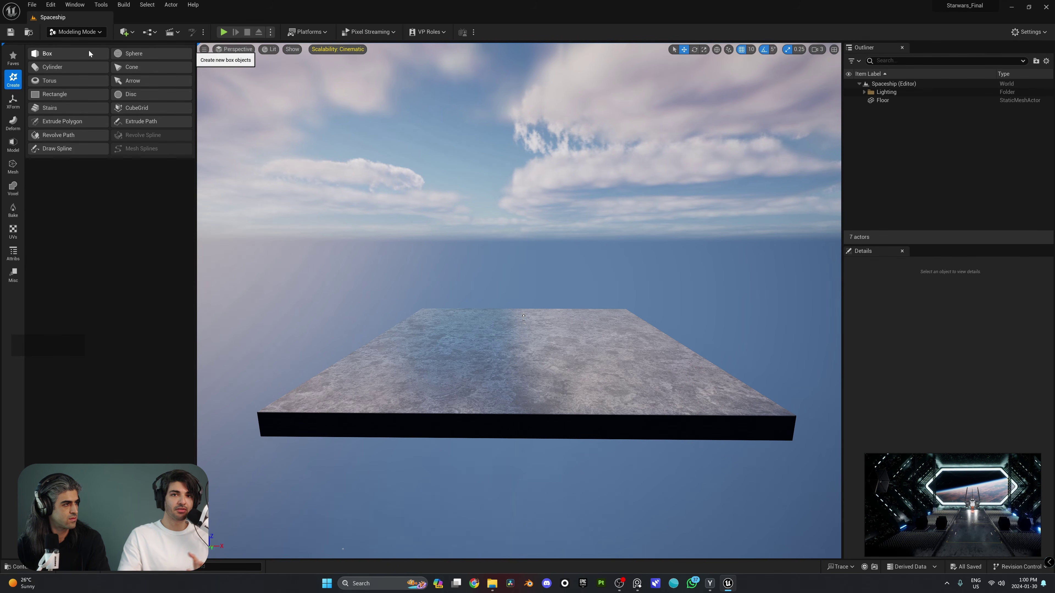
pyautogui.click(124, 32)
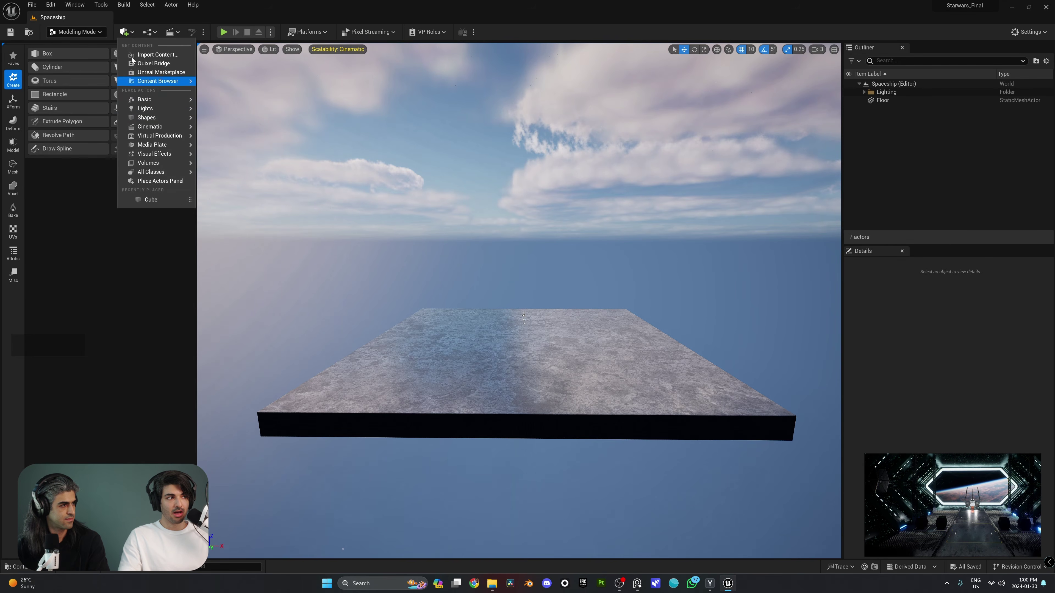
pyautogui.click(125, 36)
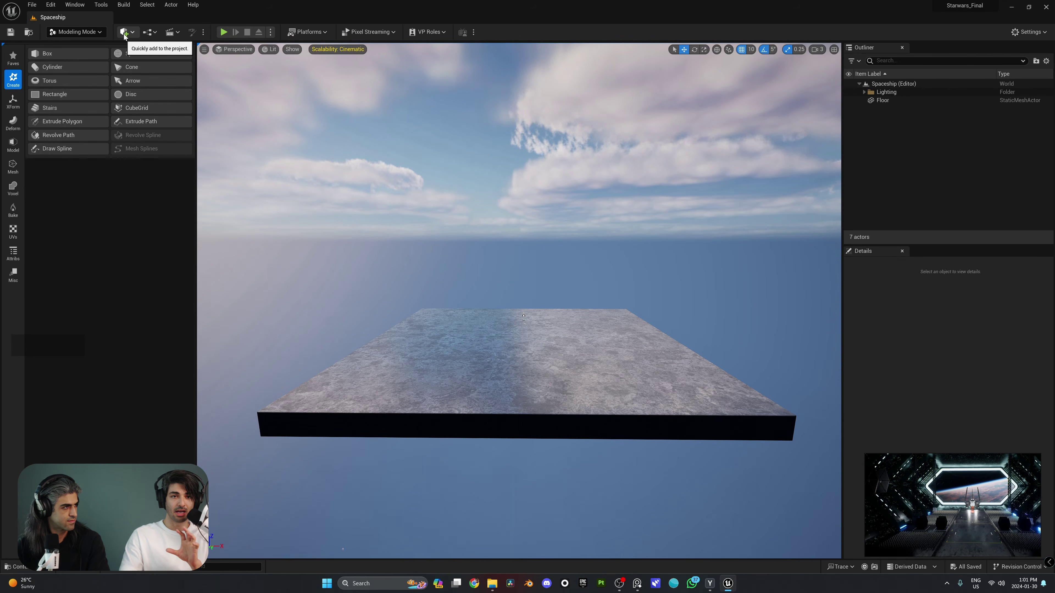
# Place a modeling box on the floor and enlarge it to about 830 wide, 630 deep and 526 high.
pyautogui.moveTo(429, 247)
pyautogui.mouseDown(button='right')
pyautogui.moveTo(440, 250)
pyautogui.moveTo(432, 248)
pyautogui.mouseUp(button='right')
pyautogui.press('w')
pyautogui.click(69, 53)
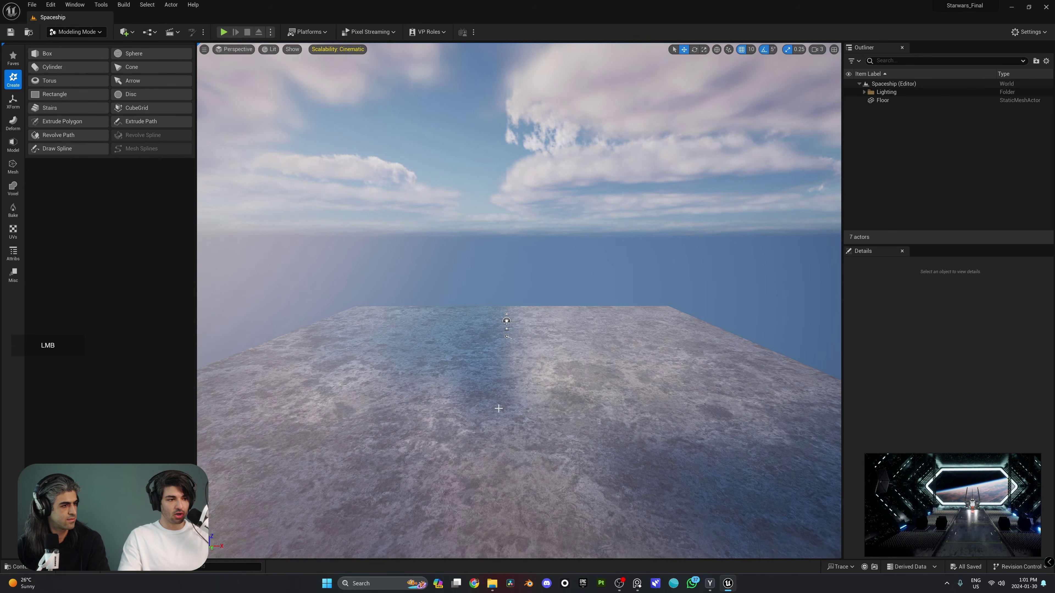
pyautogui.click(78, 55)
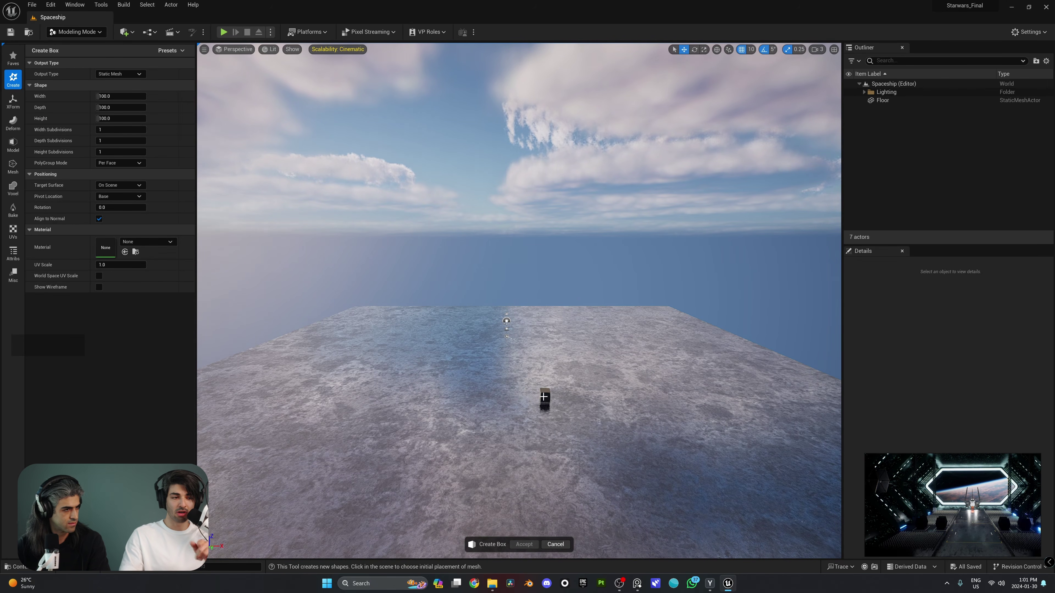
pyautogui.click(501, 390)
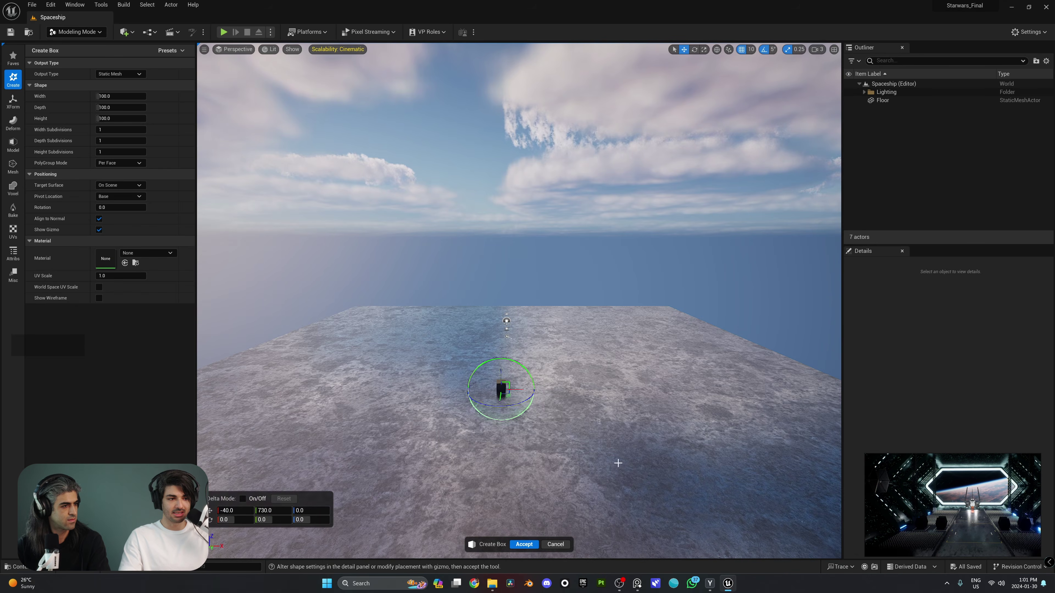
pyautogui.moveTo(501, 390)
pyautogui.mouseDown(button='right')
pyautogui.moveTo(519, 382)
pyautogui.moveTo(508, 376)
pyautogui.mouseUp(button='right')
pyautogui.moveTo(109, 95); pyautogui.dragTo(137, 115)
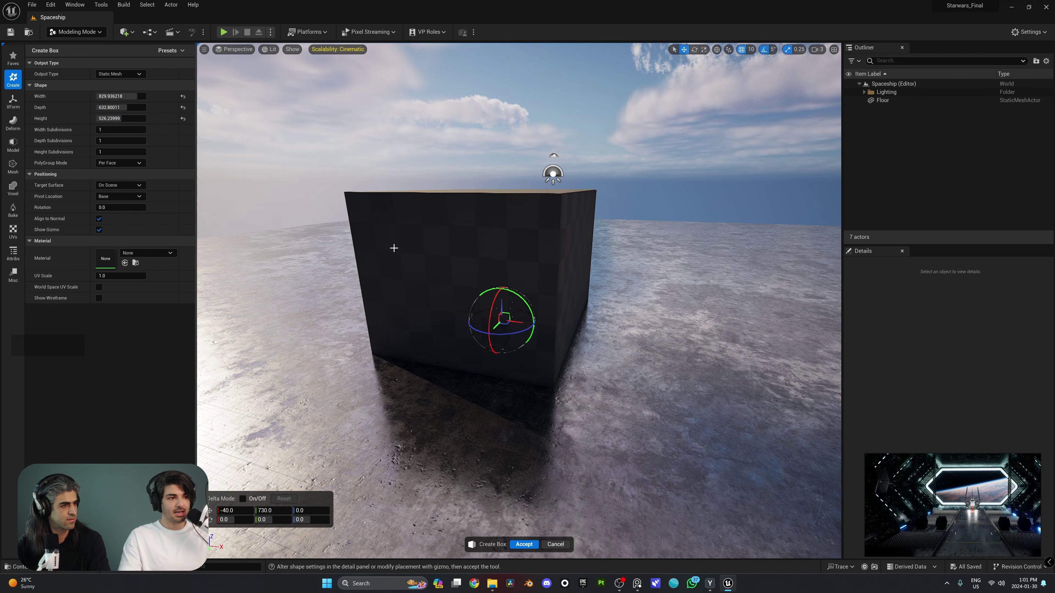
# Enable wireframe display for the box and examine the triangle edges on its faces.
pyautogui.moveTo(394, 245); pyautogui.dragTo(393, 245, button='right')
pyautogui.press('w')
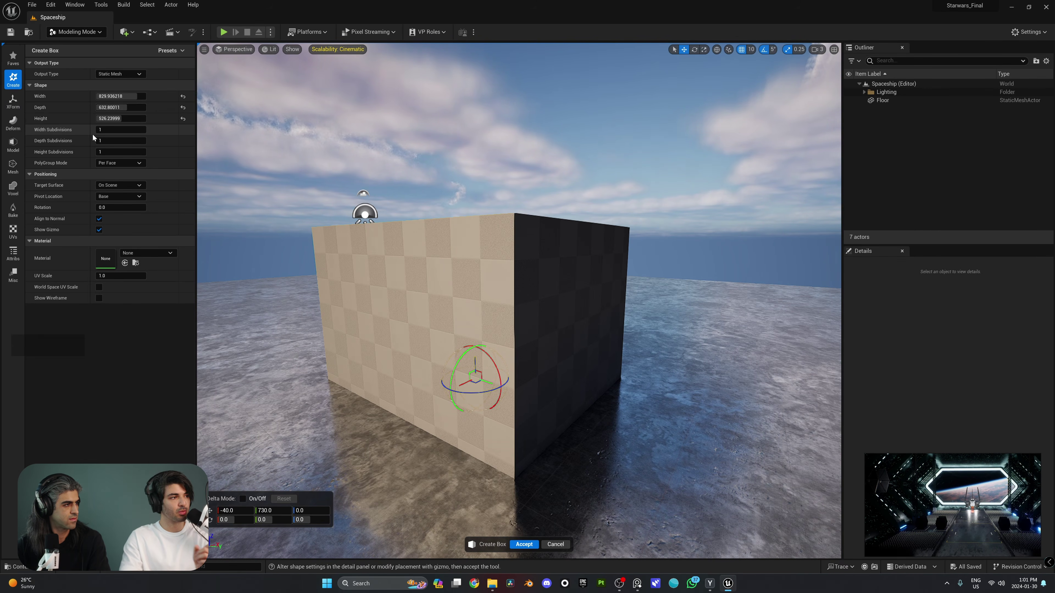
pyautogui.click(99, 298)
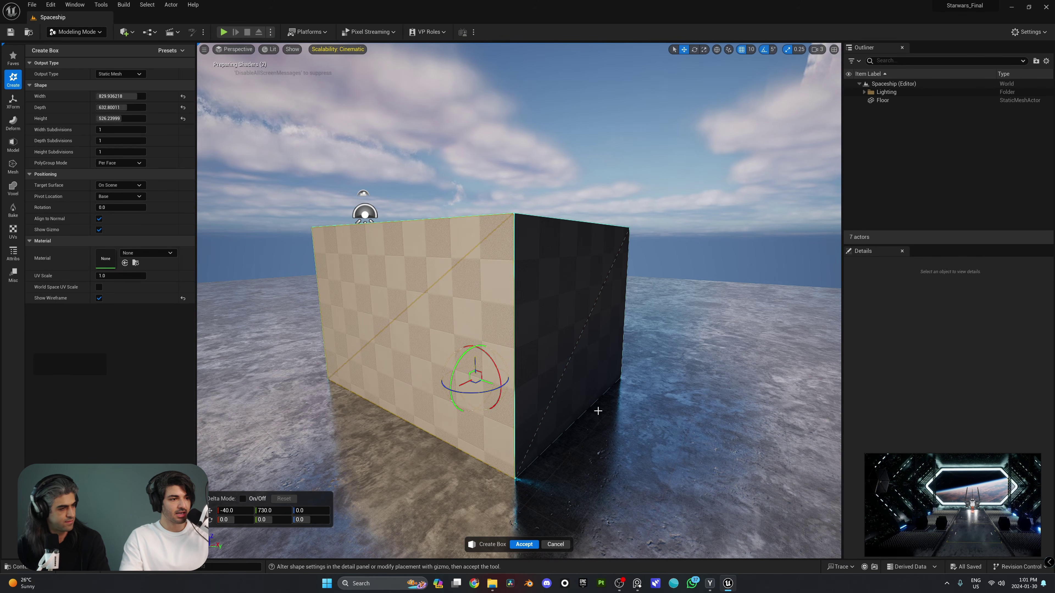
pyautogui.press('q')
pyautogui.moveTo(597, 410)
pyautogui.mouseDown(button='right')
pyautogui.moveTo(598, 387)
pyautogui.moveTo(598, 437)
pyautogui.moveTo(598, 391)
pyautogui.mouseUp(button='right')
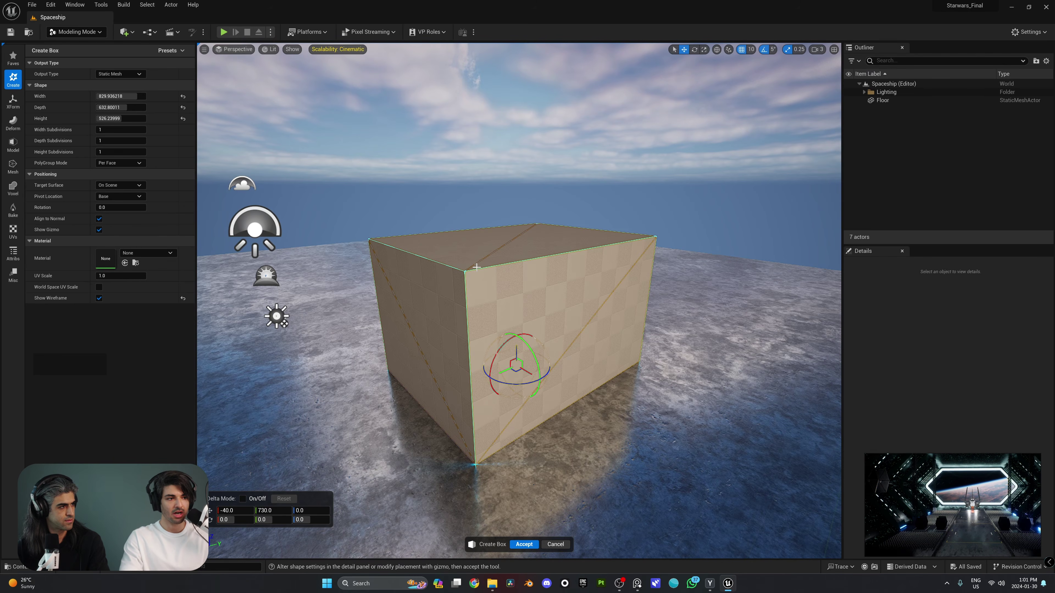
pyautogui.moveTo(651, 305); pyautogui.dragTo(395, 328, button='right')
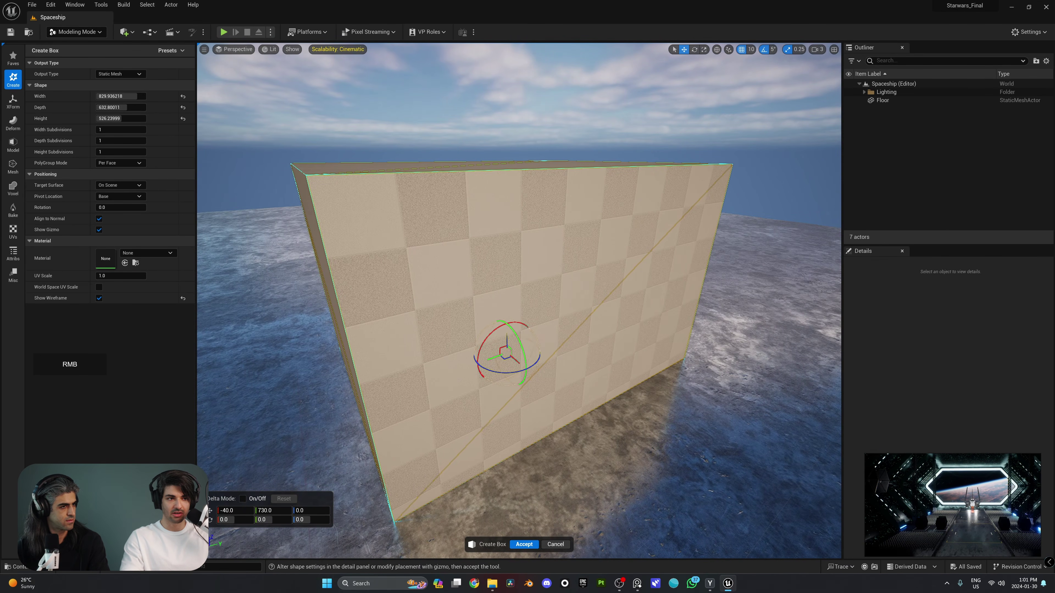
pyautogui.scroll(-5, 460, 190)
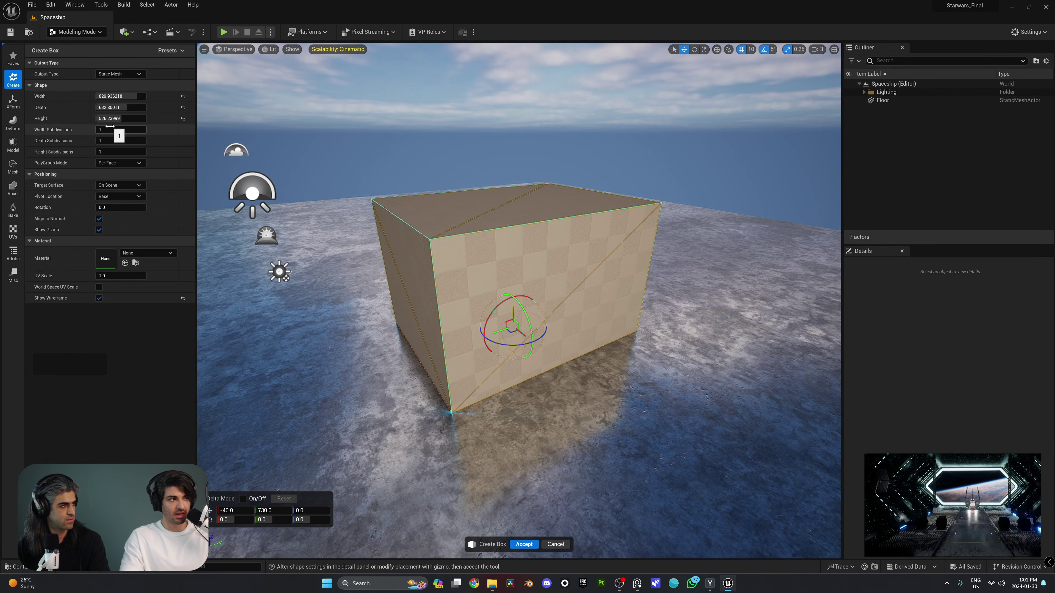
# Set the box to 15 width, 12 depth and 18 height subdivisions and examine the denser mesh.
pyautogui.moveTo(111, 126); pyautogui.dragTo(119, 152)
pyautogui.moveTo(457, 290); pyautogui.dragTo(449, 287, button='right')
pyautogui.press('a')
pyautogui.press('w')
pyautogui.moveTo(721, 312); pyautogui.dragTo(720, 312, button='right')
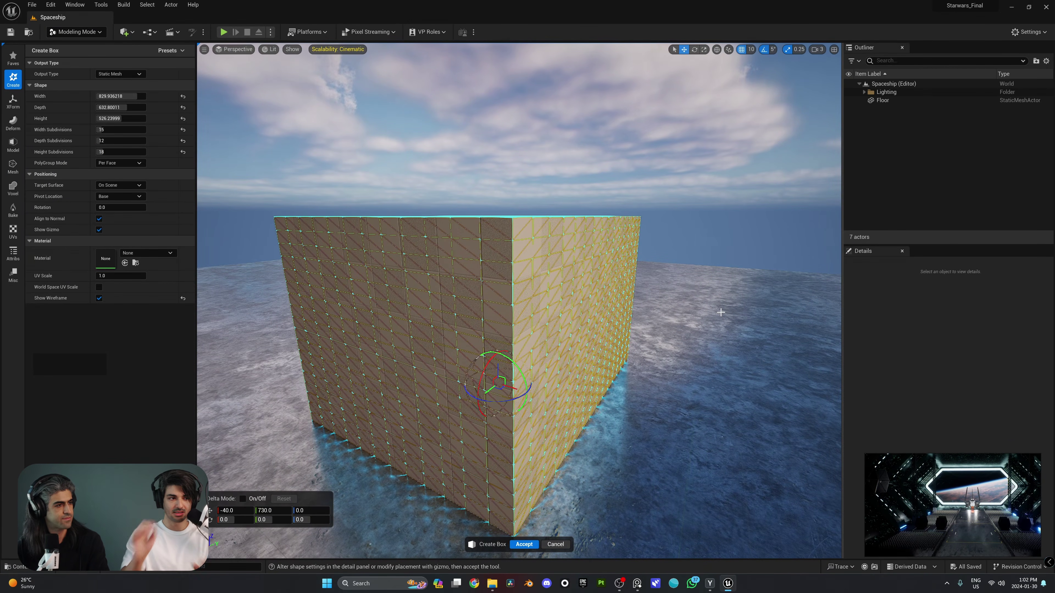
pyautogui.press('w')
pyautogui.moveTo(475, 236)
pyautogui.mouseDown(button='right')
pyautogui.moveTo(463, 224)
pyautogui.moveTo(475, 236)
pyautogui.mouseUp(button='right')
pyautogui.press('s')
pyautogui.scroll(-3, 475, 236)
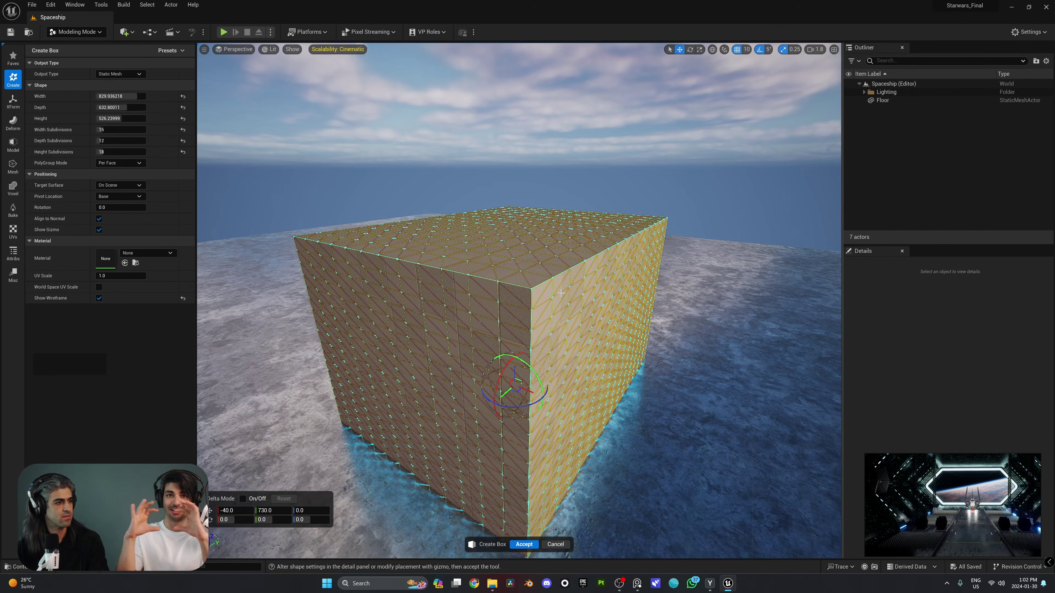
pyautogui.press('s')
pyautogui.moveTo(561, 293); pyautogui.dragTo(541, 319, button='right')
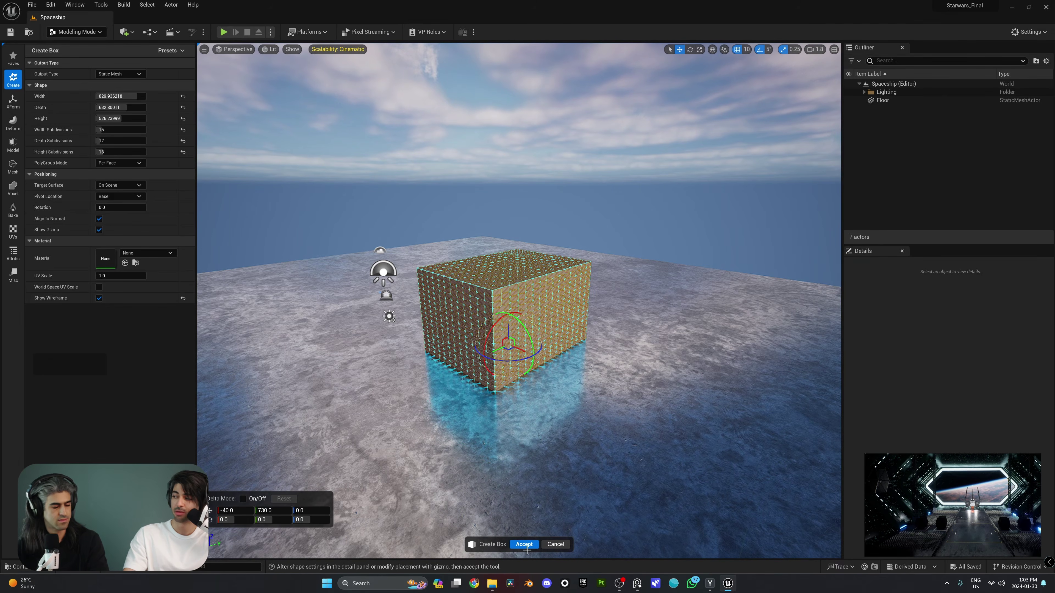
# Accept the subdivided box and delete it from the level.
pyautogui.click(523, 545)
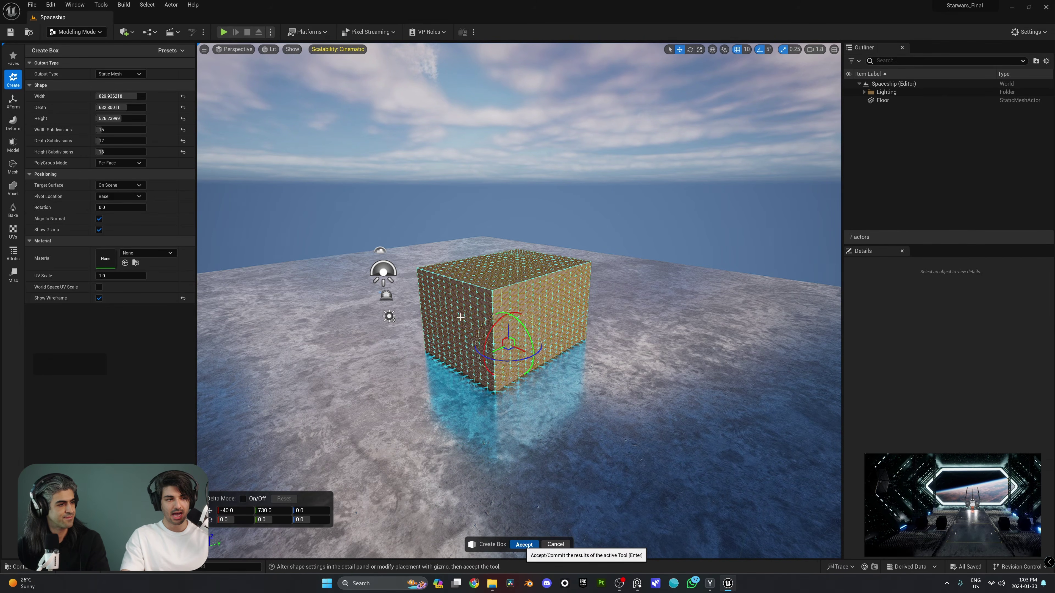
pyautogui.press('f')
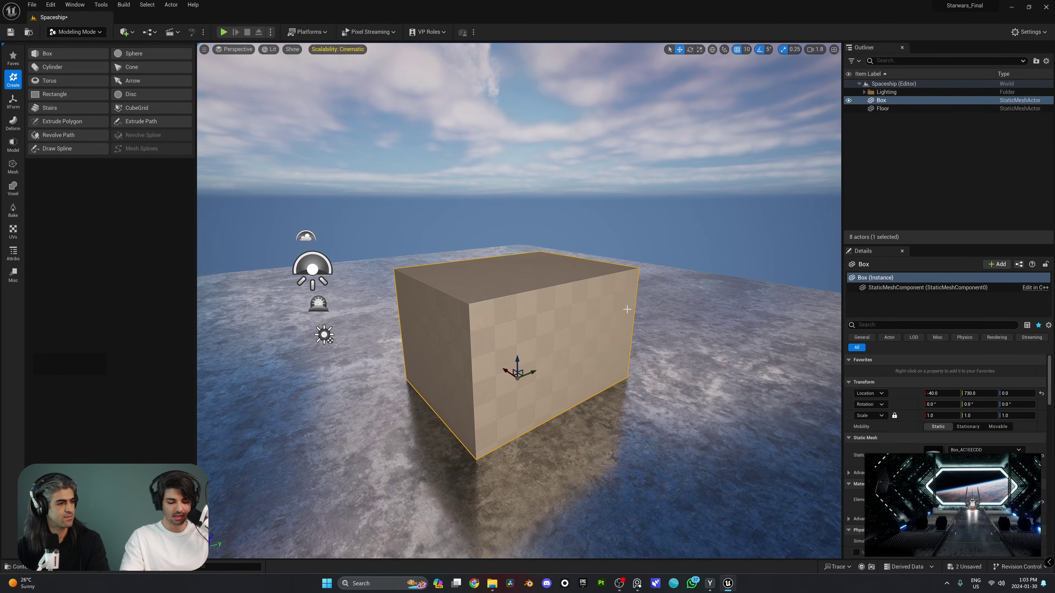
pyautogui.press('Delete')
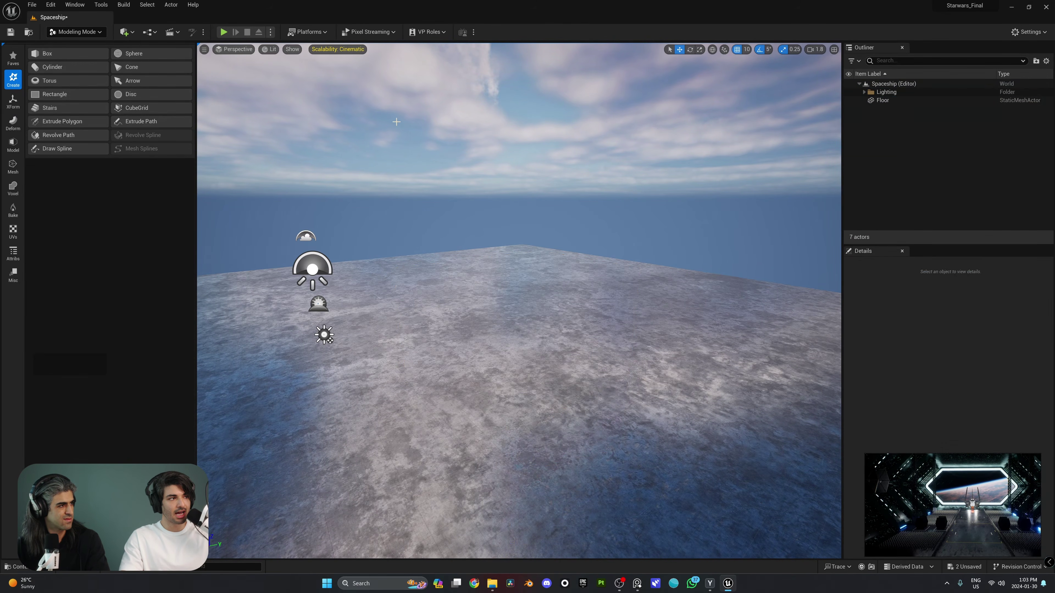
# Place a modeling sphere of radius 50 on the floor and move in close to it.
pyautogui.click(150, 55)
pyautogui.click(517, 393)
pyautogui.moveTo(516, 392); pyautogui.dragTo(352, 49, button='right')
pyautogui.press('w')
pyautogui.press('q')
pyautogui.scroll(-3, 516, 393)
# Add a basic Shapes sphere beside the modeling sphere and compare the smoothness of their outlines.
pyautogui.click(128, 32)
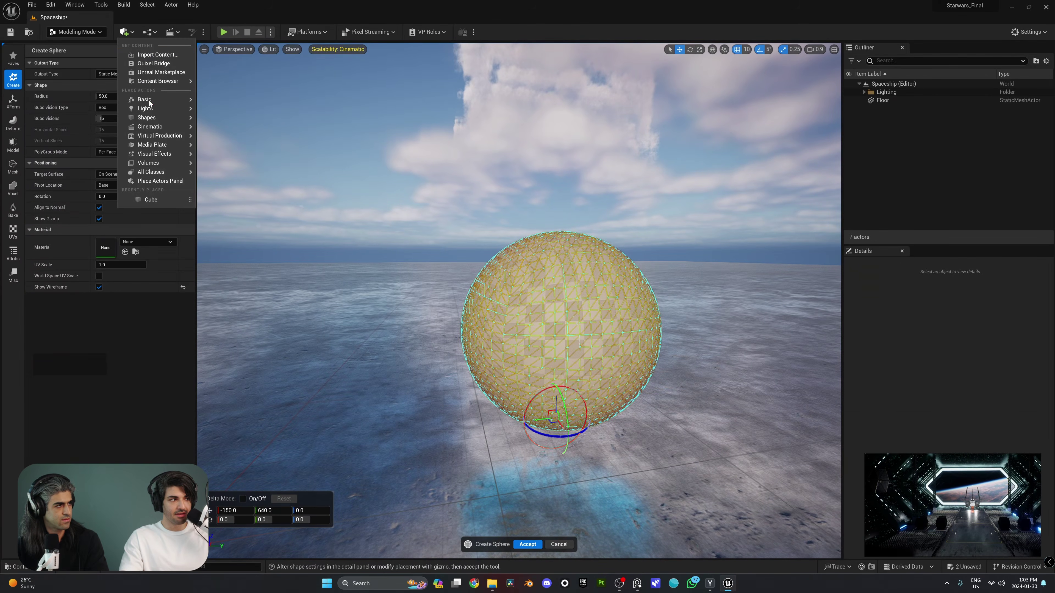
pyautogui.moveTo(148, 119)
pyautogui.moveTo(232, 129); pyautogui.dragTo(412, 404)
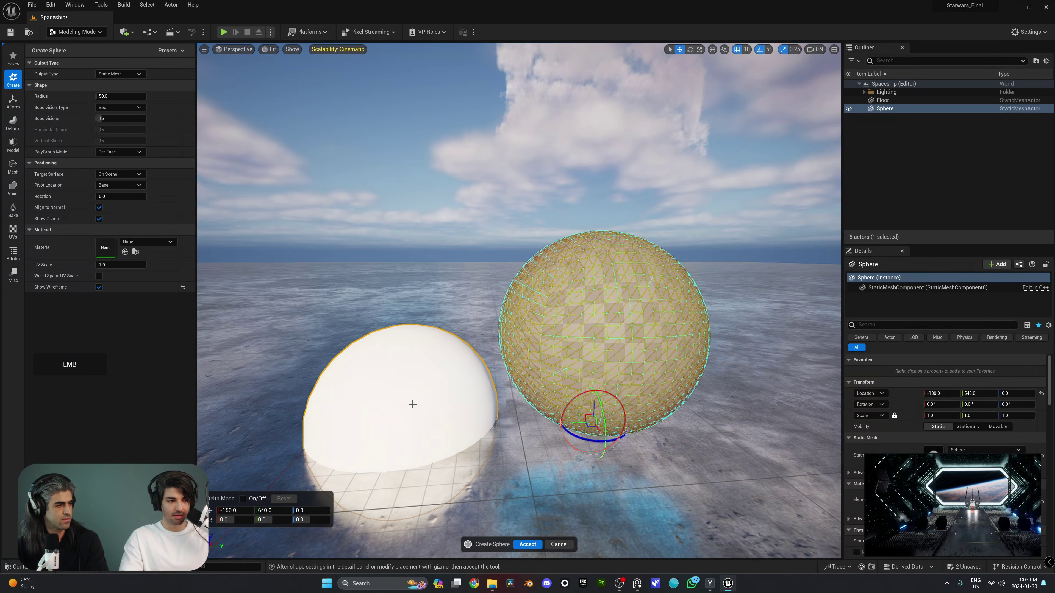
pyautogui.moveTo(507, 399); pyautogui.dragTo(589, 226, button='right')
pyautogui.scroll(3, 511, 397)
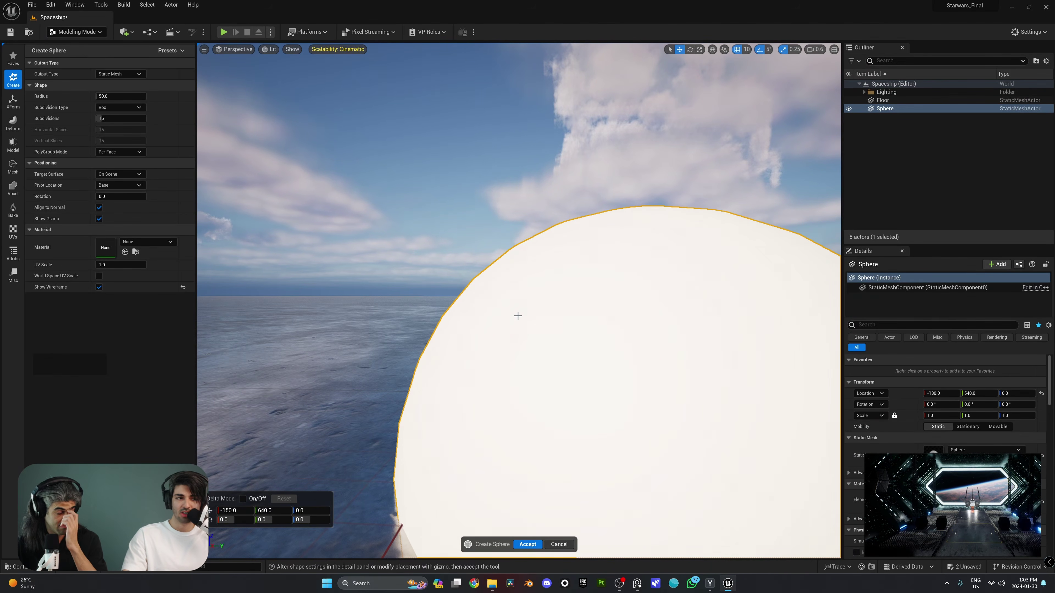
pyautogui.moveTo(560, 283); pyautogui.dragTo(618, 291, button='right')
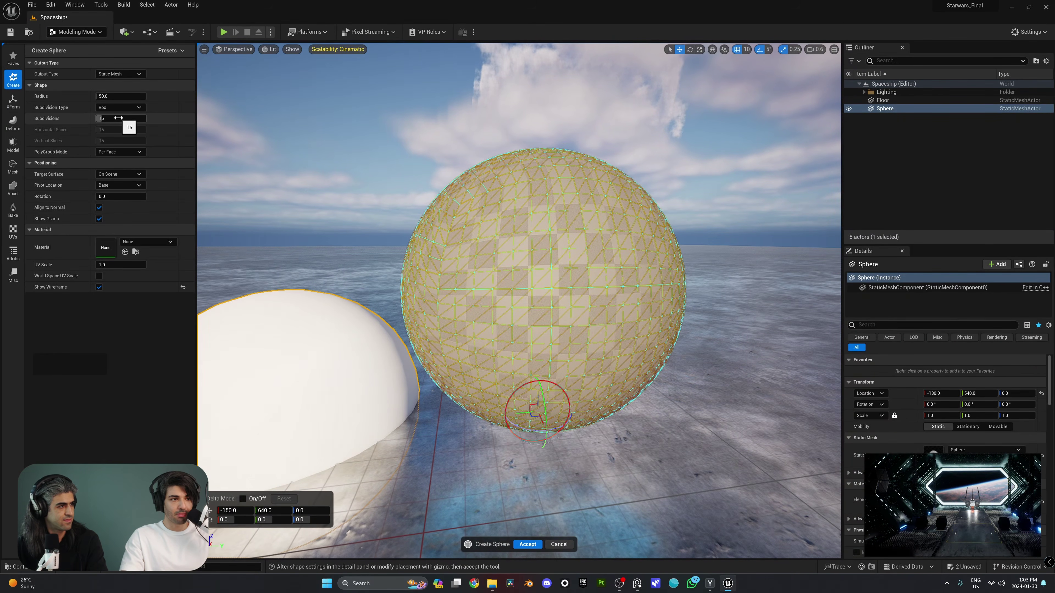
# Try about 49 subdivisions on the modeling sphere, and discard both spheres.
pyautogui.moveTo(118, 118); pyautogui.dragTo(142, 118)
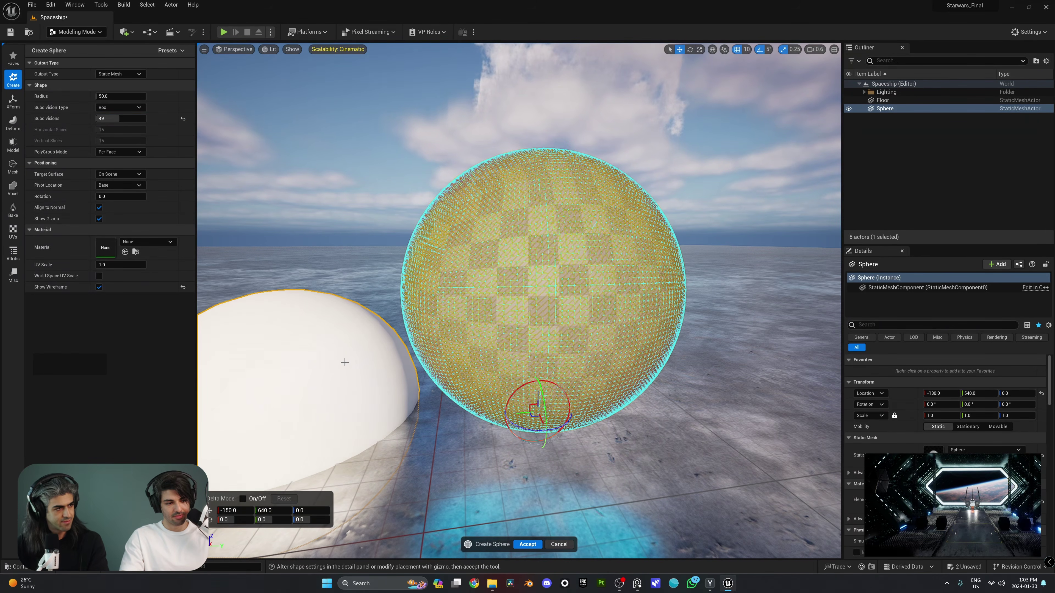
pyautogui.click(557, 544)
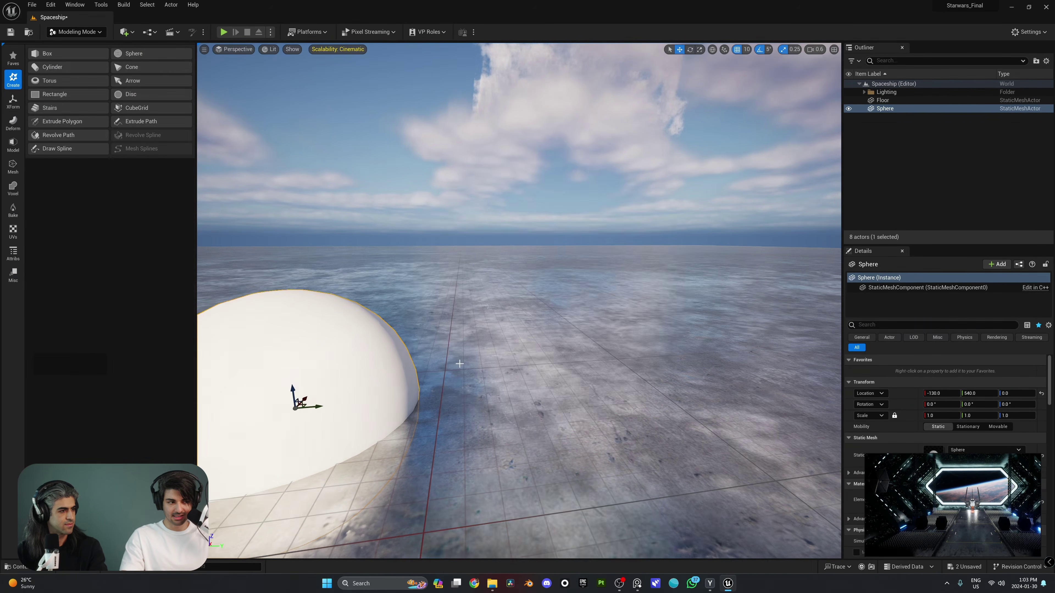
pyautogui.press('f')
pyautogui.press('Delete')
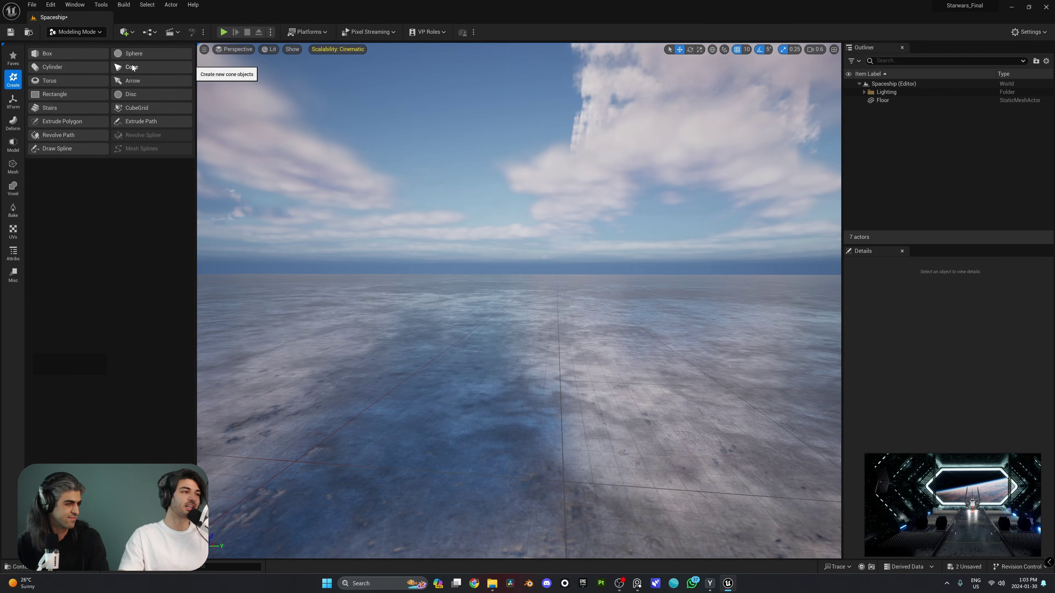
# Place a staircase with the Stairs tool on an empty area of the floor.
pyautogui.moveTo(254, 212); pyautogui.dragTo(254, 210, button='right')
pyautogui.press('s')
pyautogui.press('e')
pyautogui.press('a')
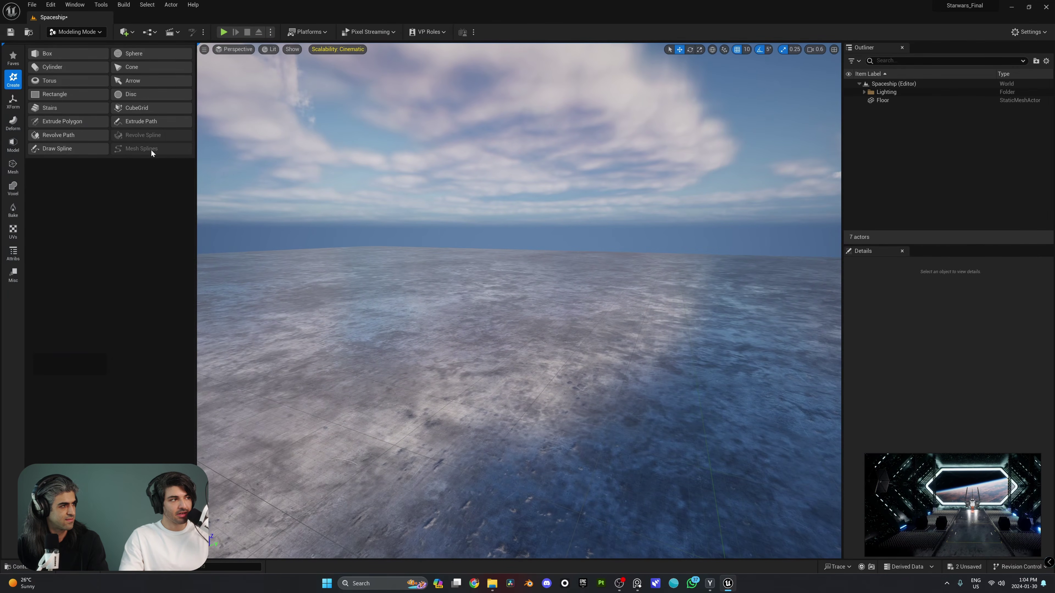
pyautogui.click(54, 107)
pyautogui.click(625, 376)
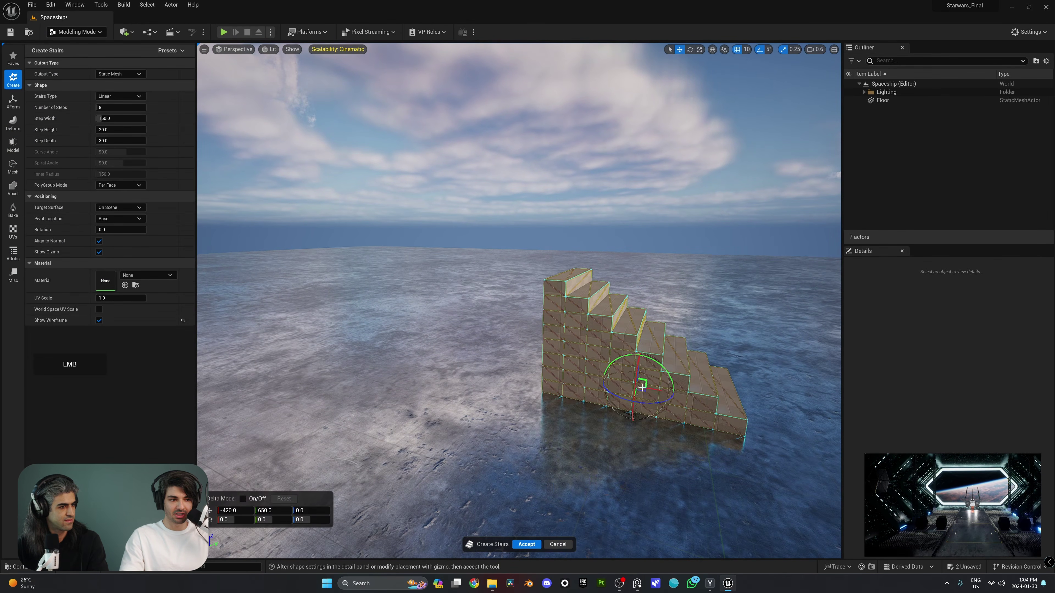
pyautogui.press('d')
pyautogui.press('s')
pyautogui.press('q')
pyautogui.moveTo(625, 376); pyautogui.dragTo(625, 376, button='right')
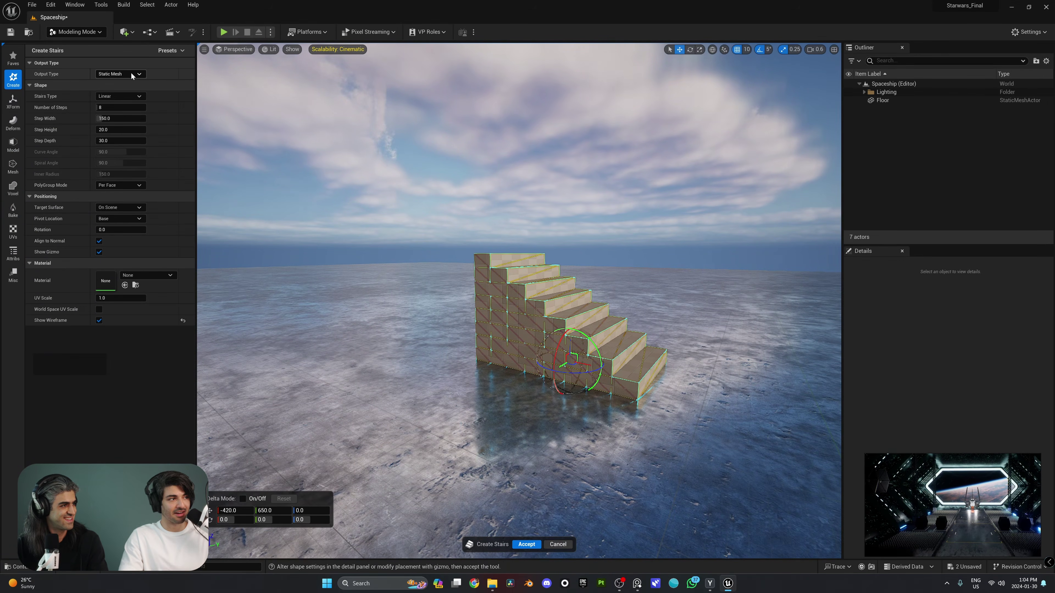
# Try the Floating, Curved and Spiral stairs types on the staircase.
pyautogui.click(120, 96)
pyautogui.click(121, 112)
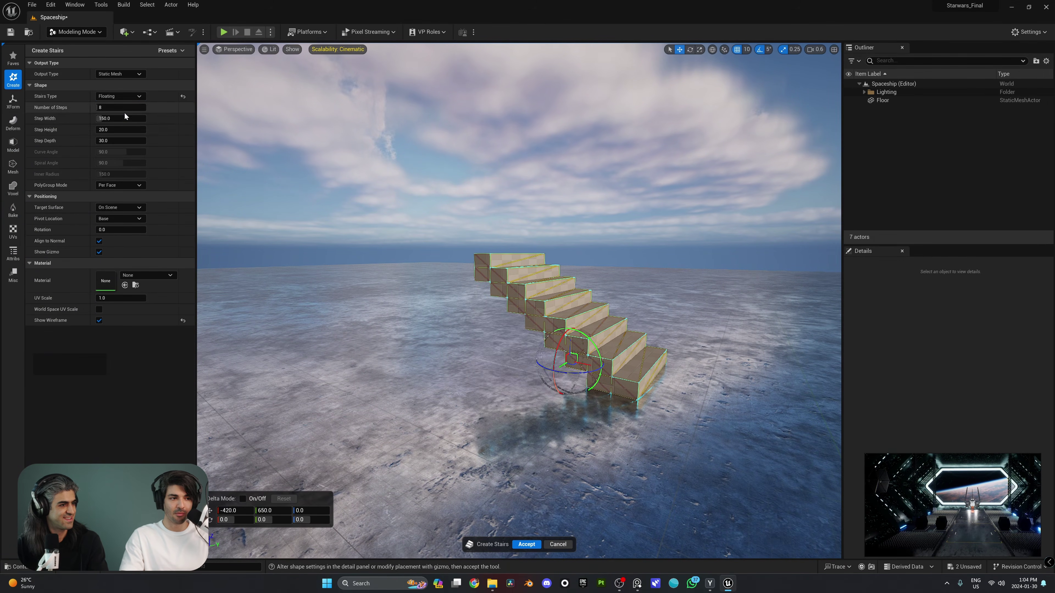
pyautogui.click(121, 96)
pyautogui.click(120, 120)
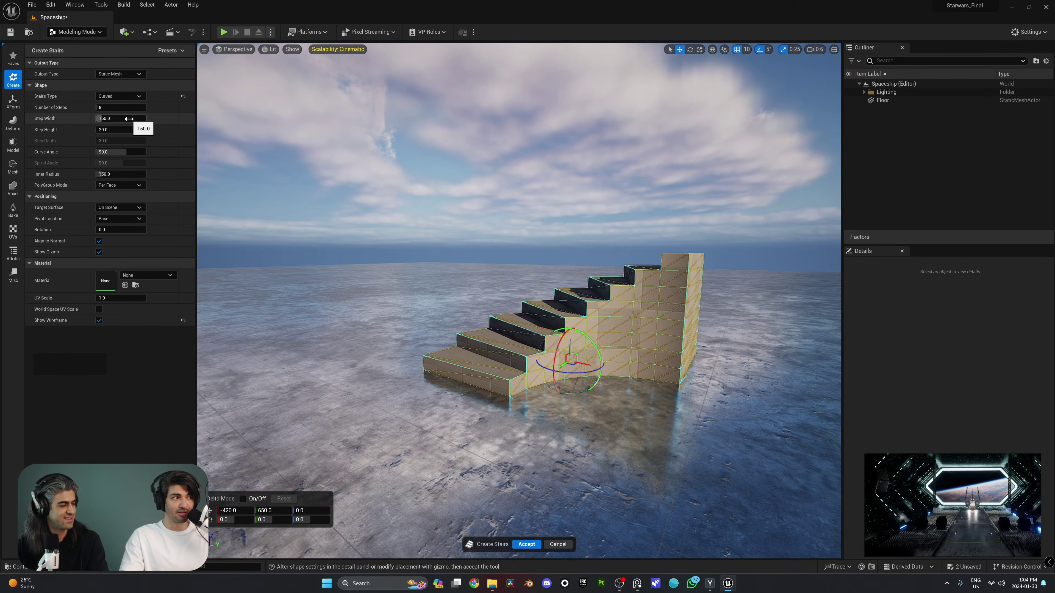
pyautogui.click(120, 96)
pyautogui.click(120, 127)
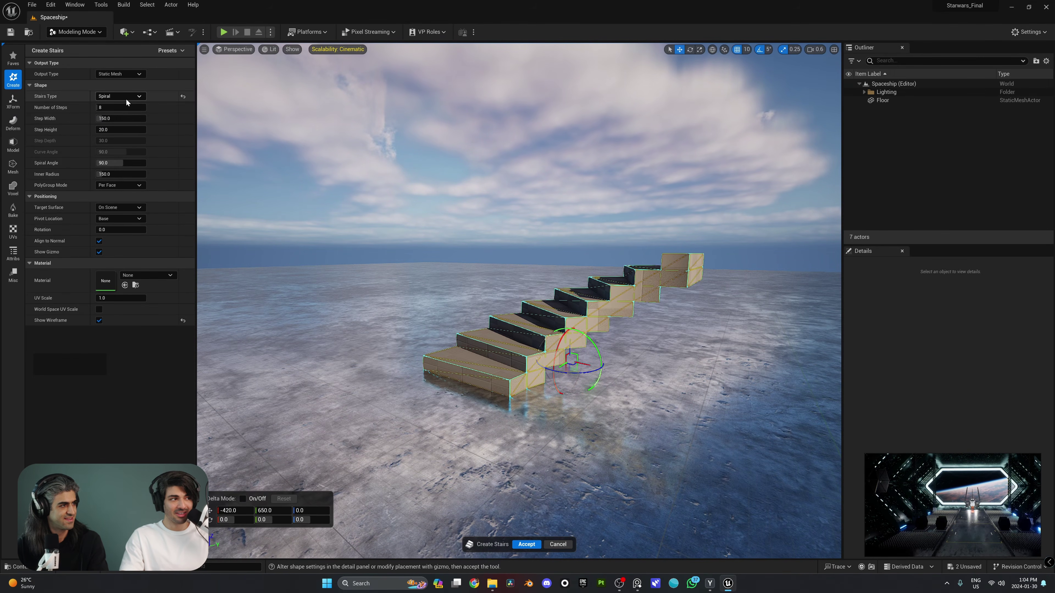
pyautogui.click(115, 86)
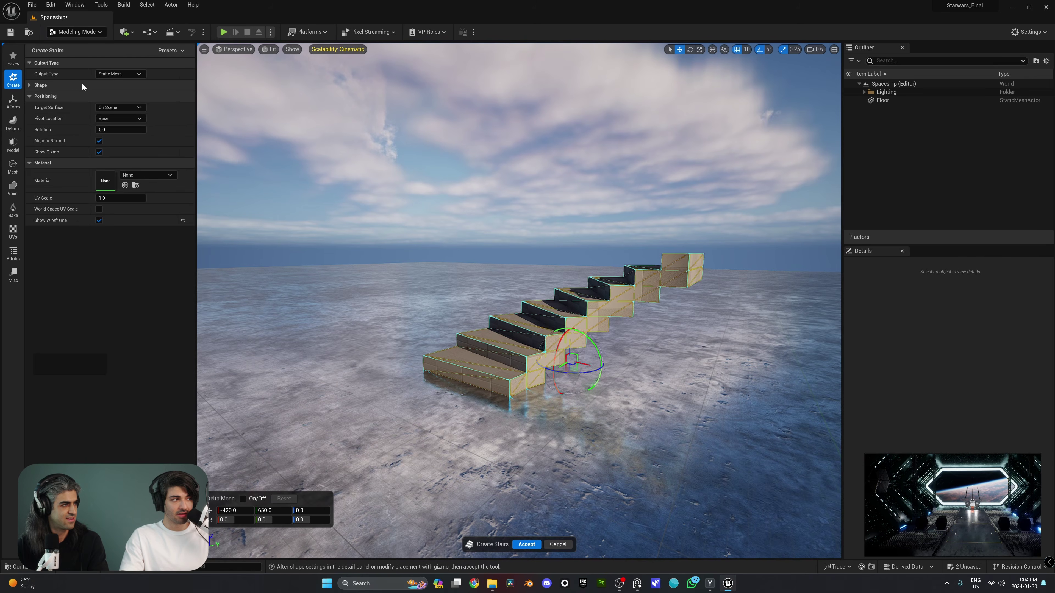
pyautogui.click(82, 85)
# Set the stairs type to Floating, with 14 steps and a step width of about 496.
pyautogui.click(125, 96)
pyautogui.click(122, 113)
pyautogui.press('s')
pyautogui.moveTo(218, 185); pyautogui.dragTo(240, 202, button='right')
pyautogui.press('d')
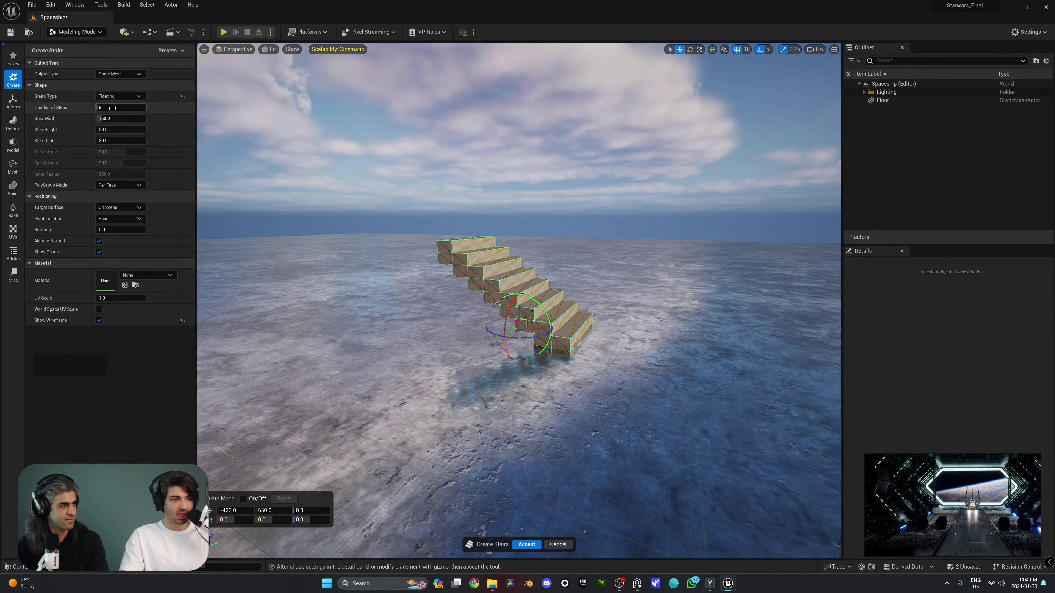
pyautogui.moveTo(112, 107); pyautogui.dragTo(160, 120)
pyautogui.press('s')
pyautogui.scroll(6, 569, 229)
pyautogui.moveTo(570, 228); pyautogui.dragTo(579, 230, button='right')
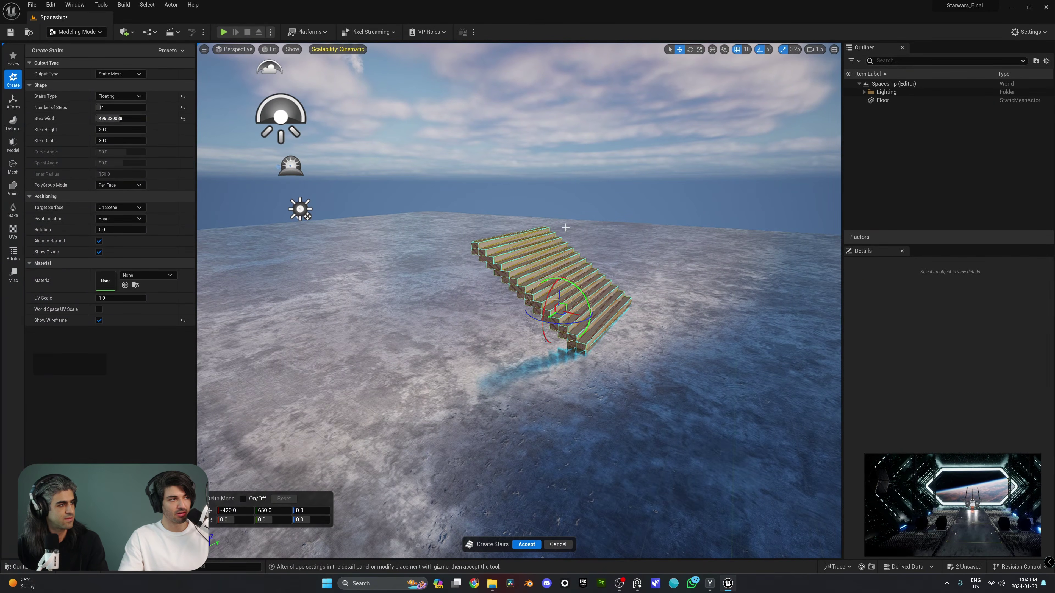
# Set the floating stairs' step height to about 38 and step depth to about 142.
pyautogui.moveTo(120, 130); pyautogui.dragTo(158, 140)
pyautogui.press('s')
pyautogui.press('d')
pyautogui.moveTo(519, 291); pyautogui.dragTo(528, 291, button='right')
pyautogui.press('a')
pyautogui.press('e')
pyautogui.moveTo(637, 548); pyautogui.dragTo(637, 548, button='right')
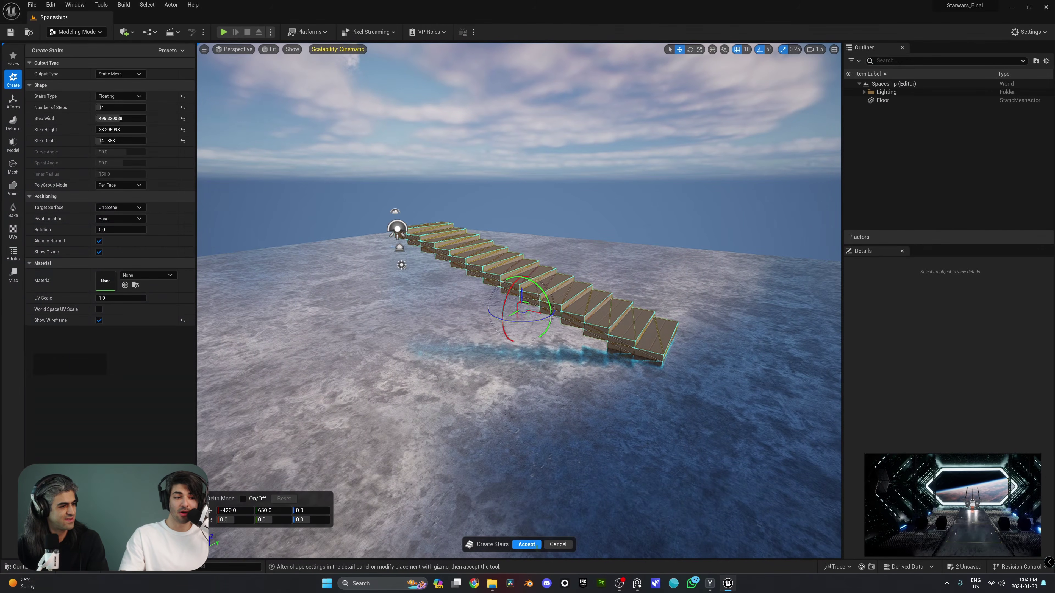
# Accept the floating stairs and start the CubeGrid tool on them.
pyautogui.press('Return')
pyautogui.moveTo(601, 496); pyautogui.dragTo(613, 336, button='right')
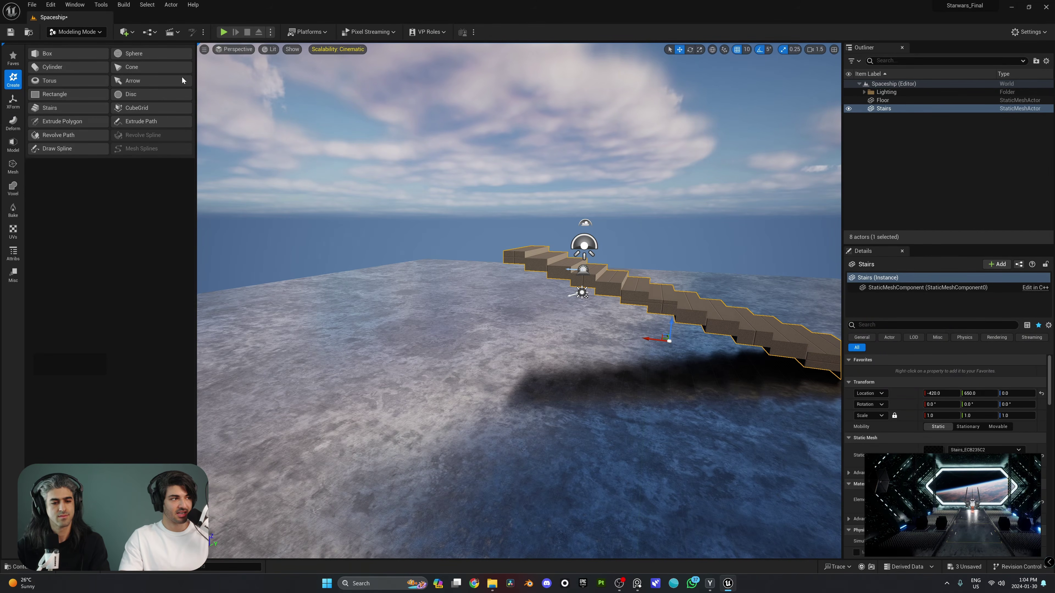
pyautogui.click(143, 111)
pyautogui.moveTo(515, 250); pyautogui.dragTo(545, 318, button='right')
pyautogui.press('a')
pyautogui.press('w')
pyautogui.press('e')
pyautogui.press('a')
pyautogui.press('s')
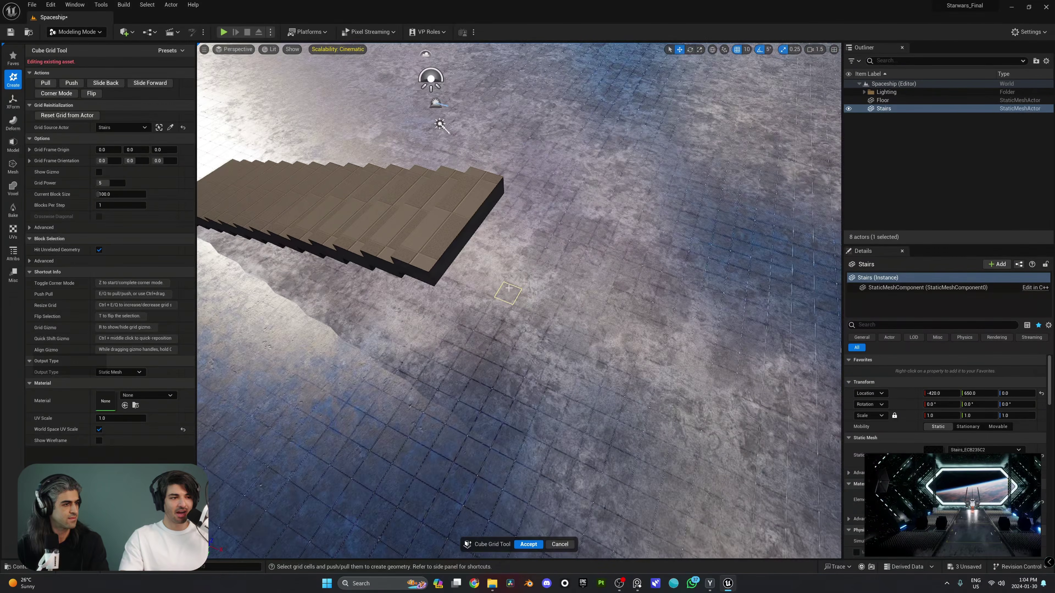
# Select a strip of grid cells on the floor below the stairs' high end and pull it up into a block.
pyautogui.moveTo(508, 287); pyautogui.dragTo(496, 280, button='right')
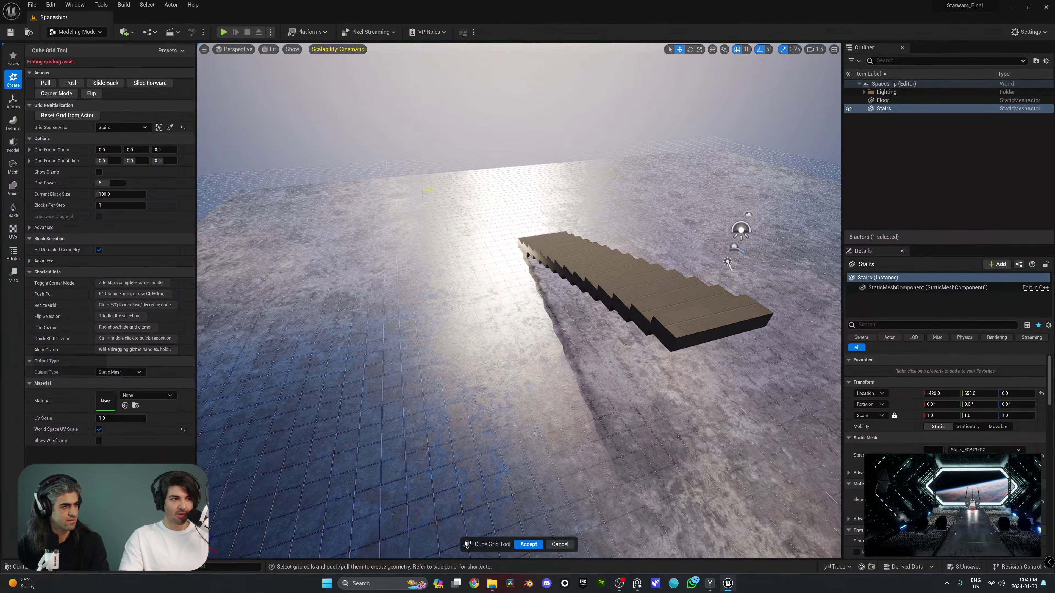
pyautogui.moveTo(632, 408); pyautogui.dragTo(515, 339, button='right')
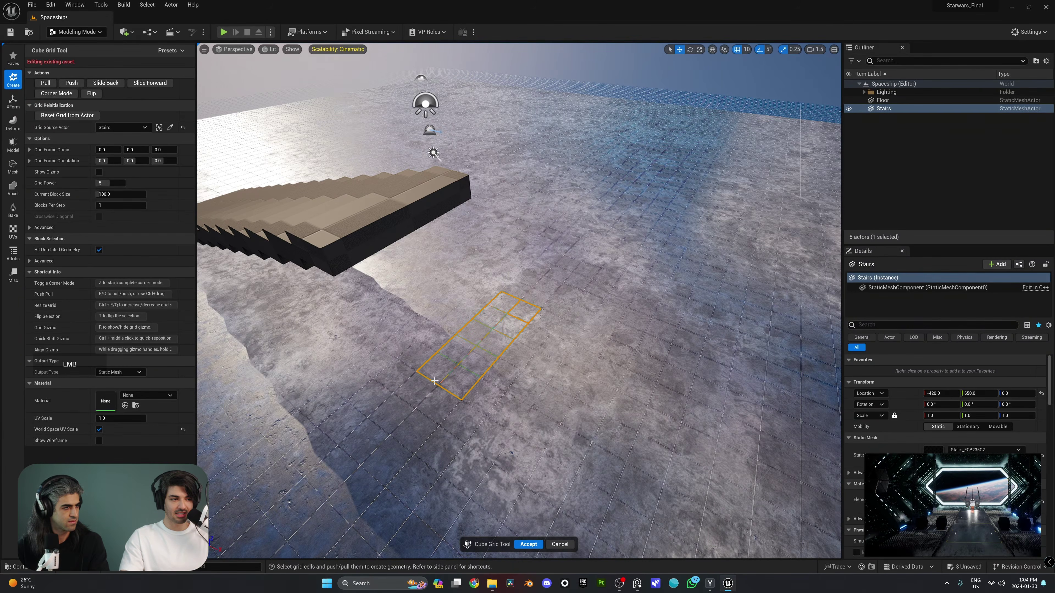
pyautogui.moveTo(541, 383); pyautogui.dragTo(496, 377)
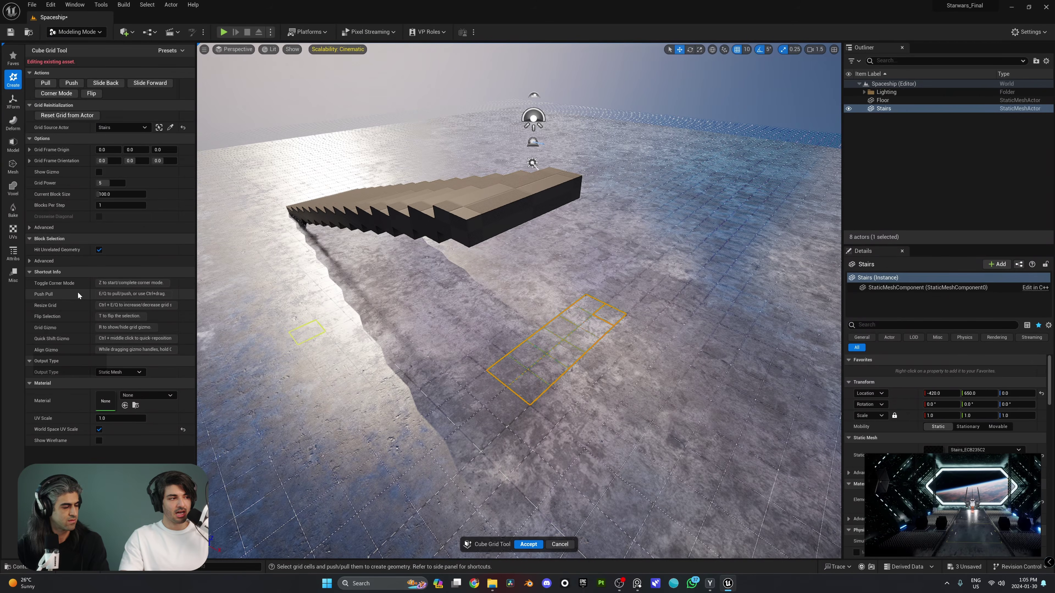
pyautogui.moveTo(598, 308); pyautogui.dragTo(646, 264, button='right')
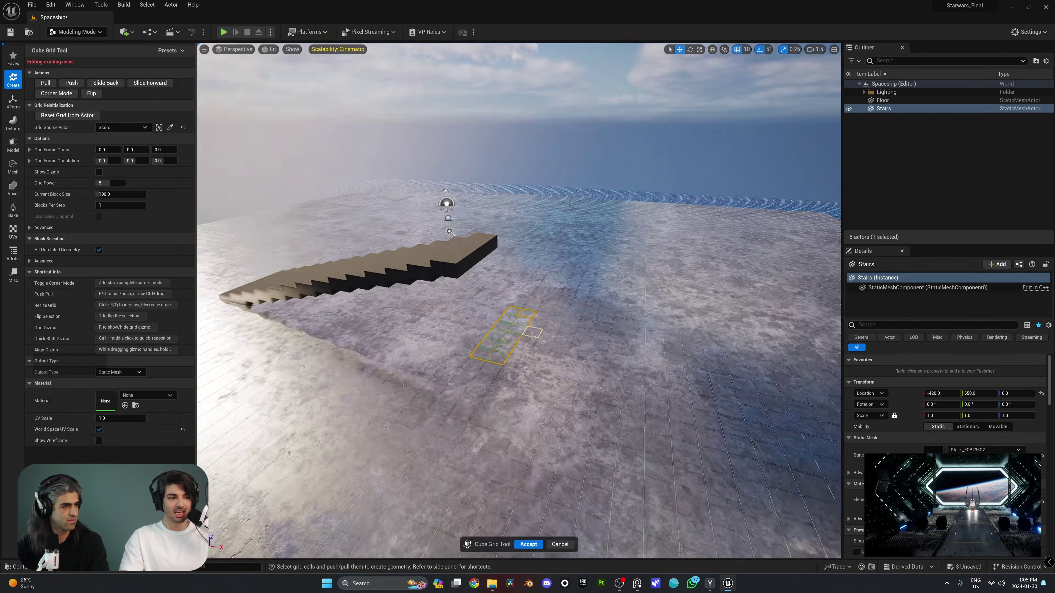
pyautogui.press('e')
pyautogui.press('e')
pyautogui.press('e')
pyautogui.press('e')
# Select the upper side cells of the raised block and pull them outward into a long overhanging platform.
pyautogui.moveTo(595, 308); pyautogui.dragTo(559, 274, button='right')
pyautogui.moveTo(558, 274); pyautogui.dragTo(473, 290)
pyautogui.press('e')
pyautogui.moveTo(531, 328); pyautogui.dragTo(524, 330, button='right')
pyautogui.press('e')
pyautogui.press('e')
pyautogui.press('e')
pyautogui.press('e')
pyautogui.press('e')
pyautogui.press('e')
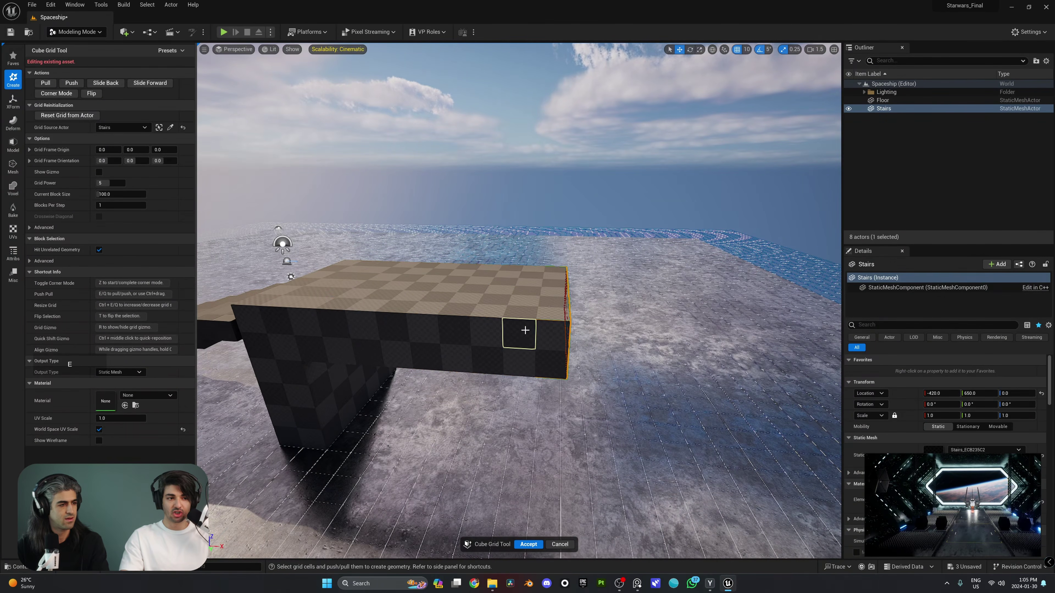
pyautogui.press('e')
pyautogui.press('e')
# Set the CubeGrid Blocks Per Step to 3.
pyautogui.moveTo(519, 330); pyautogui.dragTo(542, 331, button='right')
pyautogui.press('d')
pyautogui.press('s')
pyautogui.press('w')
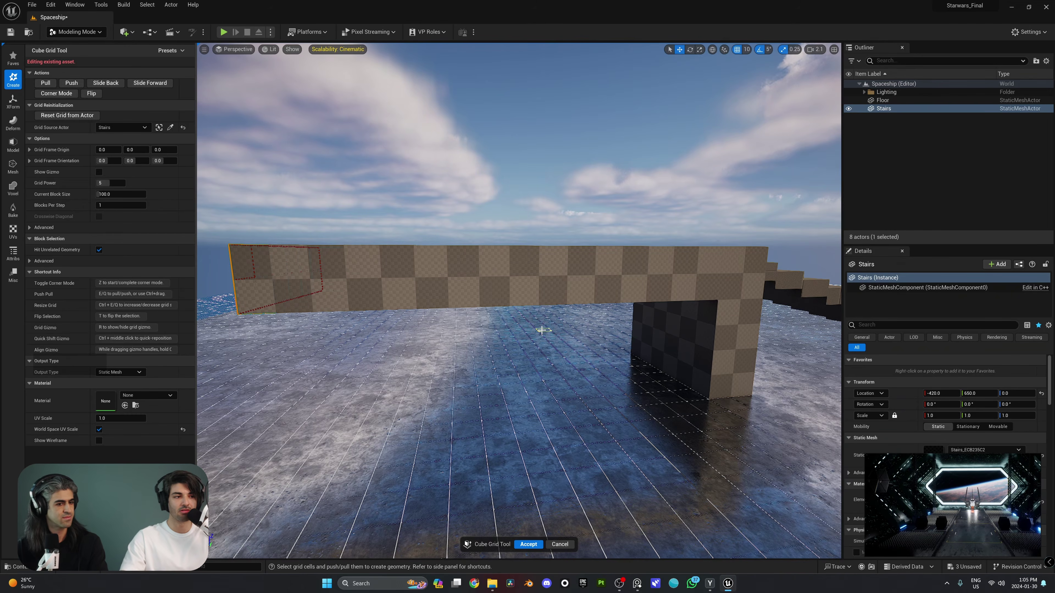
pyautogui.scroll(2, 519, 297)
pyautogui.moveTo(519, 291); pyautogui.dragTo(517, 312, button='right')
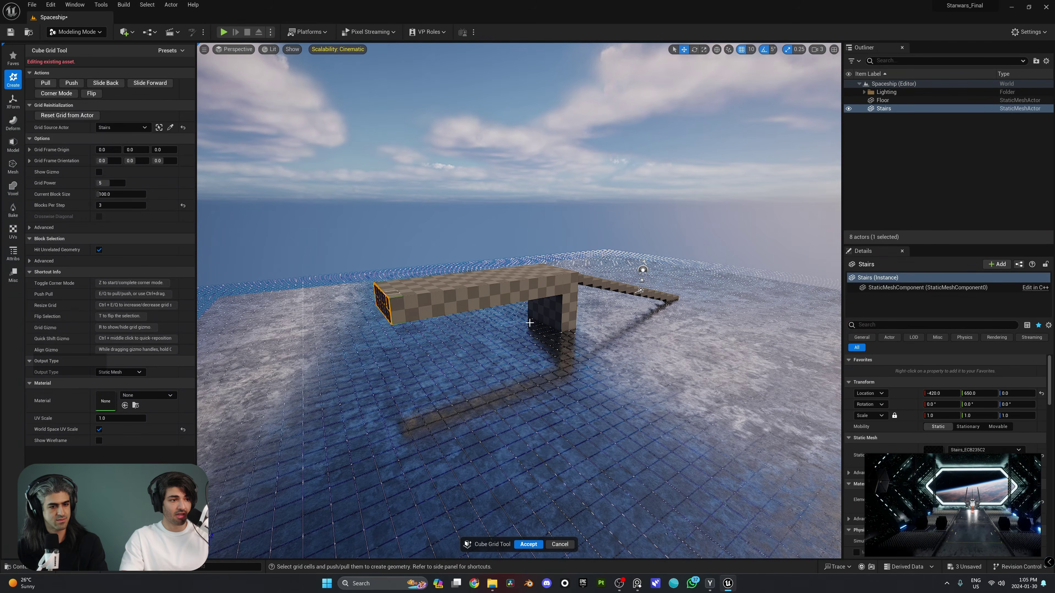
pyautogui.moveTo(480, 267); pyautogui.dragTo(481, 266, button='right')
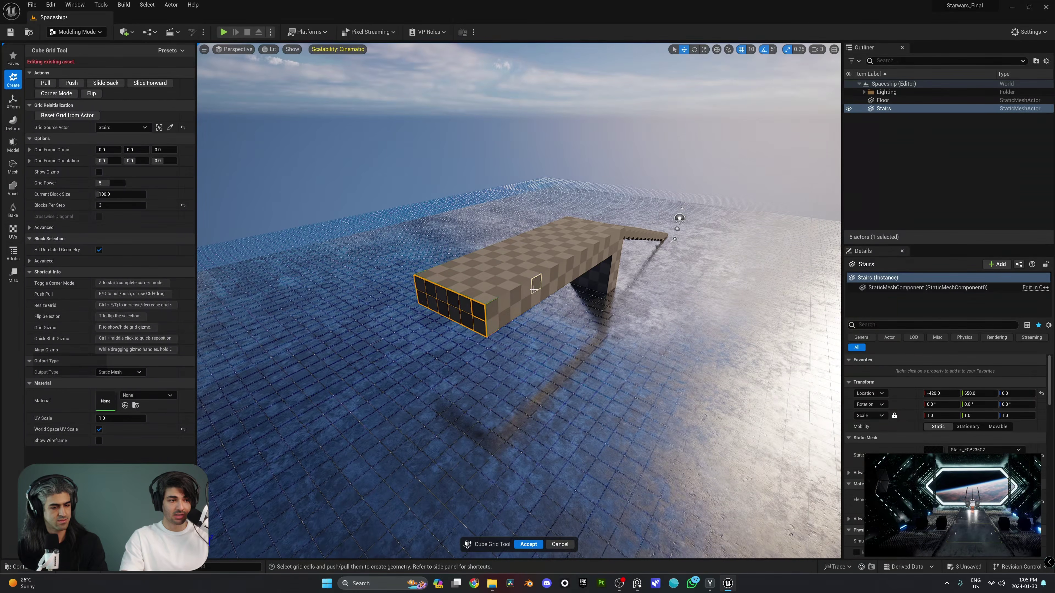
# Pull a side arm out from the far end of the platform and raise a tall tower at its end.
pyautogui.moveTo(534, 290); pyautogui.dragTo(498, 312)
pyautogui.moveTo(502, 327); pyautogui.dragTo(404, 315, button='right')
pyautogui.press('e')
pyautogui.press('e')
pyautogui.press('e')
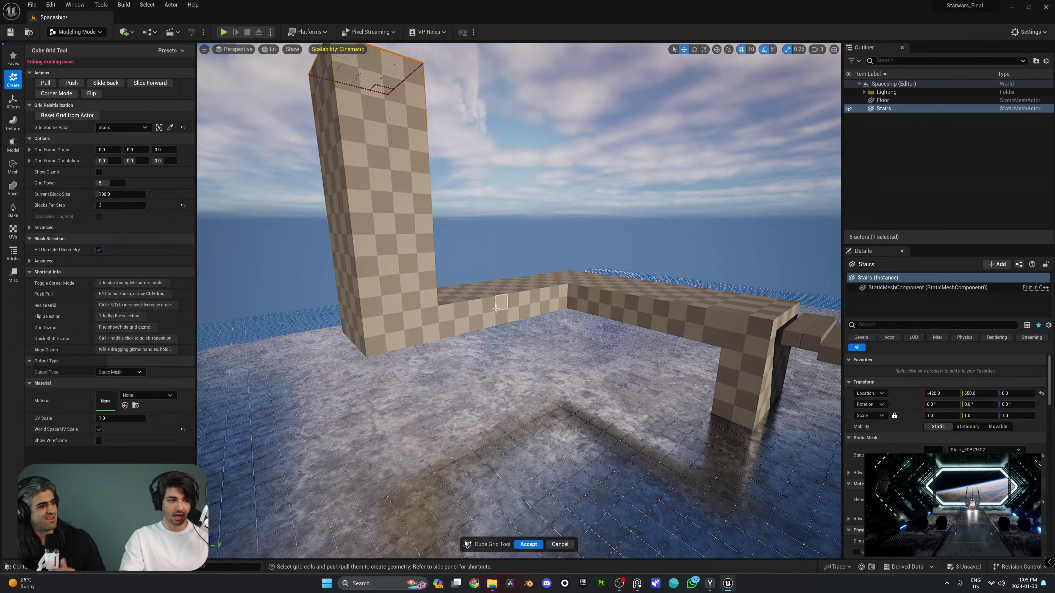
# Pull the side arm's inner face outward into a wide second platform and accept the CubeGrid result.
pyautogui.moveTo(502, 303); pyautogui.dragTo(407, 330)
pyautogui.press('e')
pyautogui.press('e')
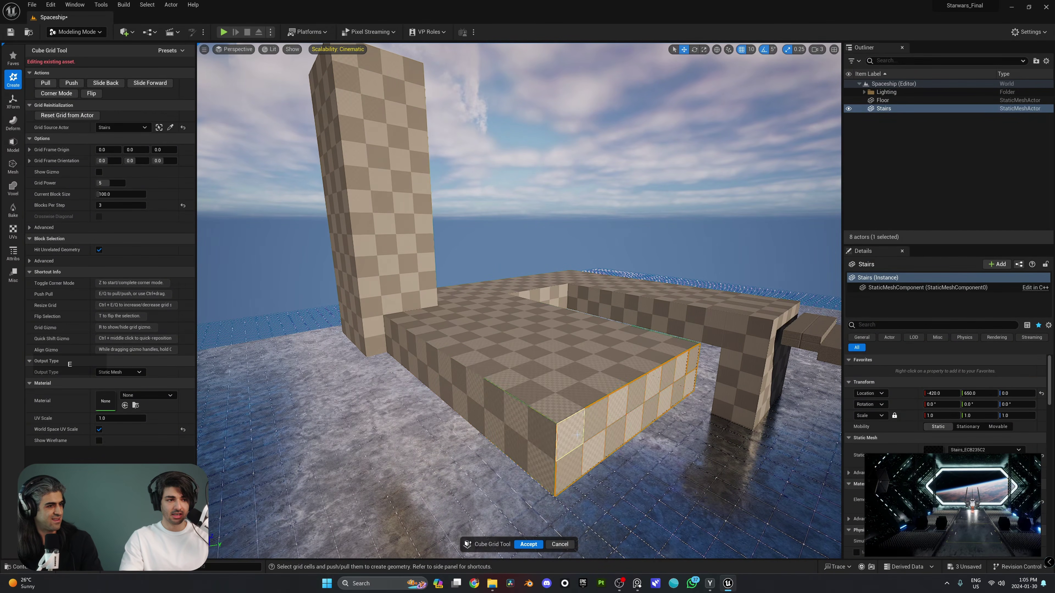
pyautogui.press('d')
pyautogui.press('w')
pyautogui.moveTo(388, 336); pyautogui.dragTo(526, 377, button='right')
pyautogui.press('s')
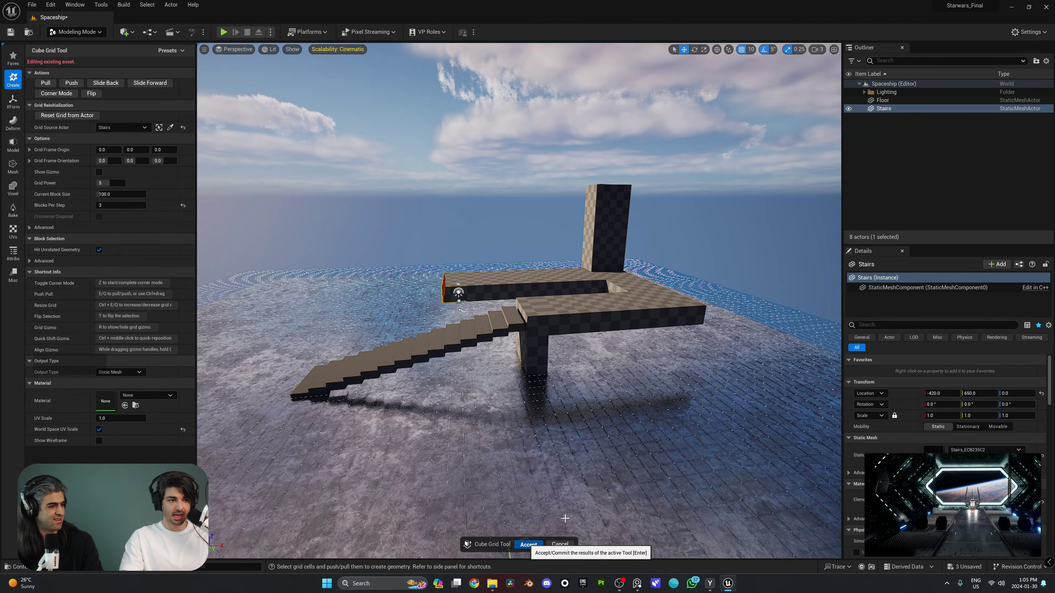
pyautogui.press('Return')
# Rotate the directional light to change how the sun falls on the stair structure.
pyautogui.moveTo(565, 518); pyautogui.dragTo(550, 344, button='right')
pyautogui.press('d')
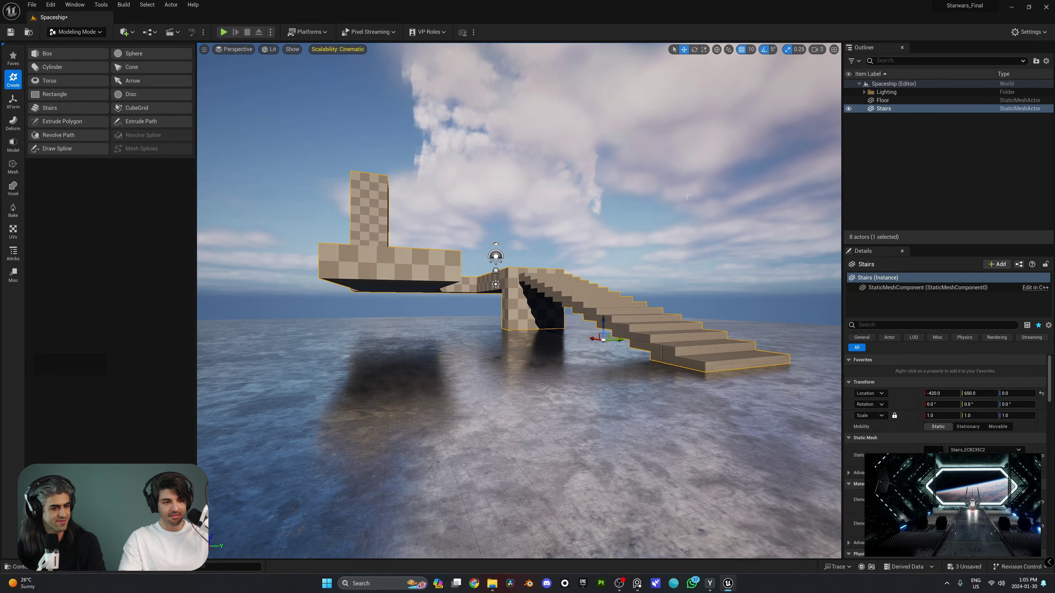
pyautogui.click(609, 173)
pyautogui.hotkey('ctrl', 'l')
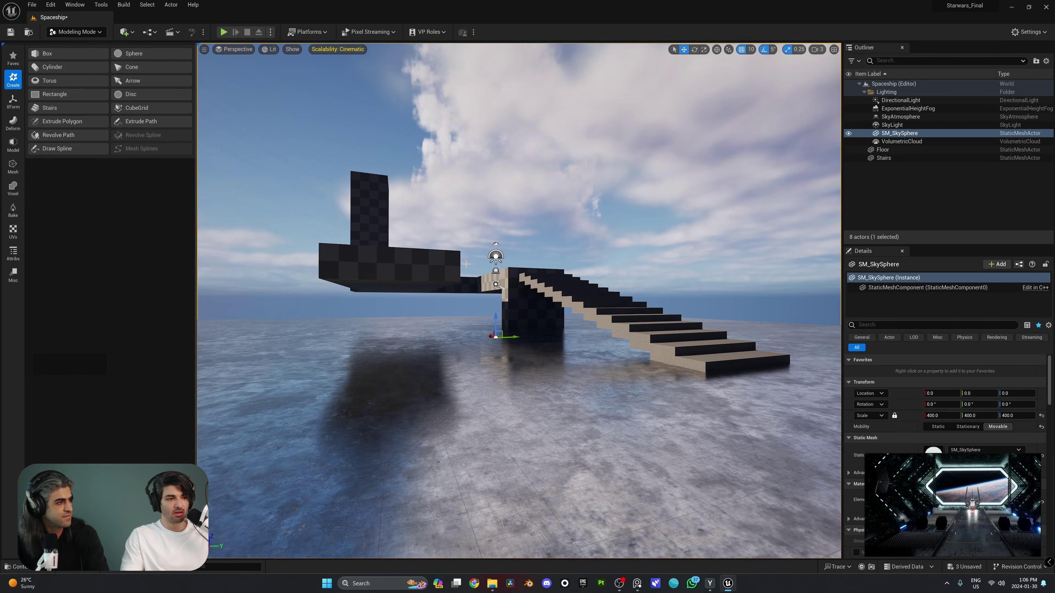
# Delete the Stairs mesh together with its CubeGrid additions.
pyautogui.moveTo(496, 283); pyautogui.dragTo(496, 282, button='right')
pyautogui.click(495, 283)
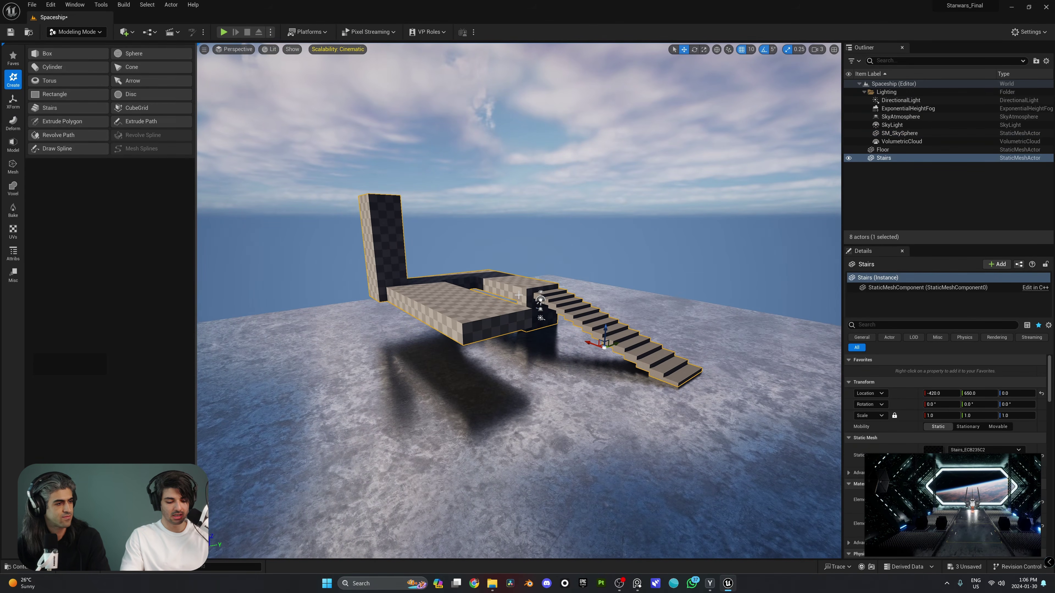
pyautogui.press('Delete')
pyautogui.moveTo(512, 299); pyautogui.dragTo(514, 319, button='right')
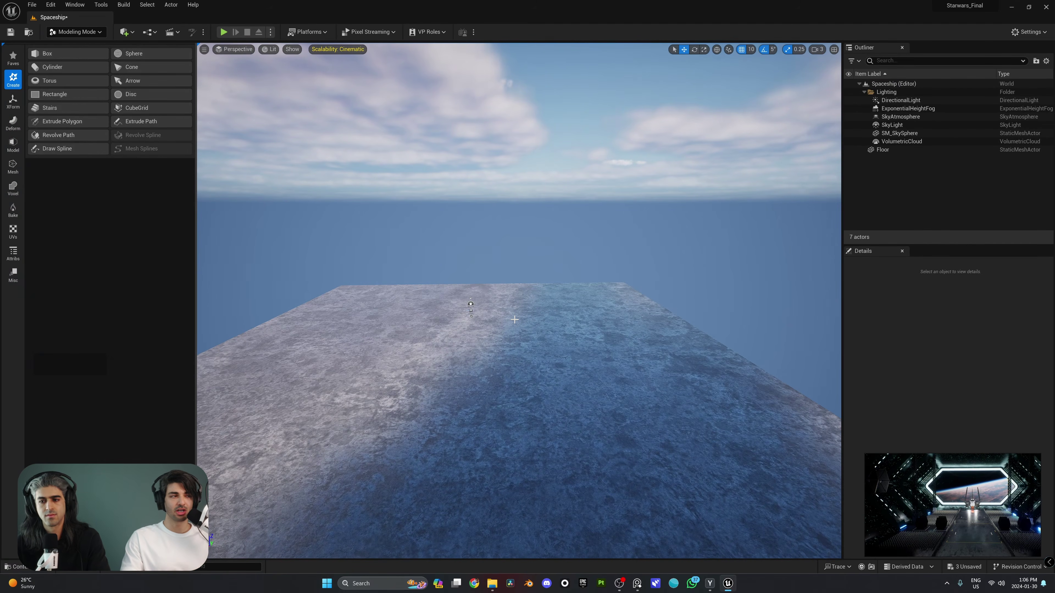
# Start the Extrude Path tool with Rounded Corners enabled, facing an open area of the floor.
pyautogui.click(141, 121)
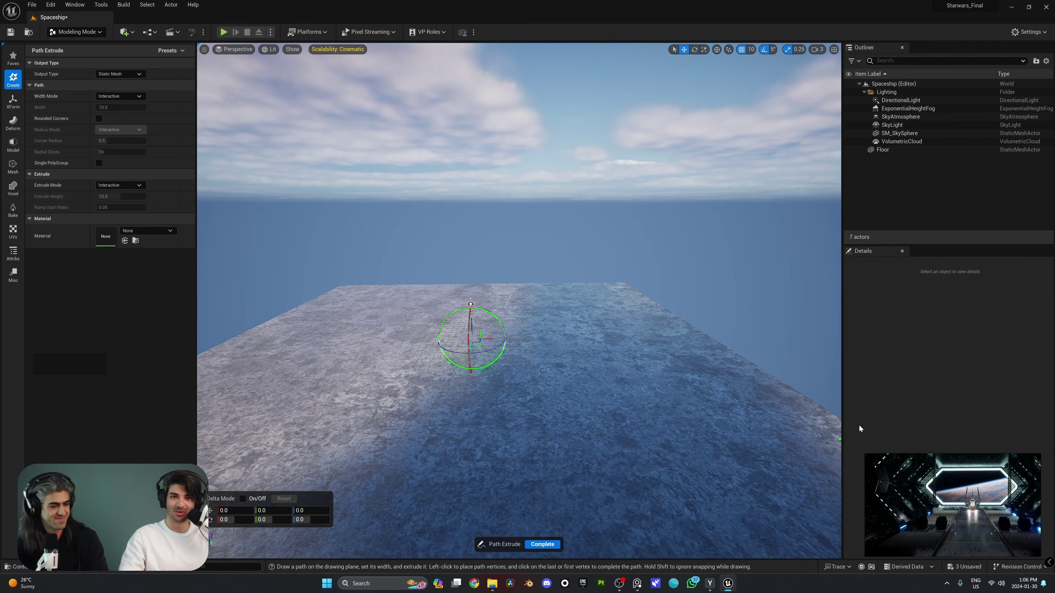
pyautogui.press('a')
pyautogui.press('w')
pyautogui.press('e')
pyautogui.moveTo(586, 423)
pyautogui.mouseDown(button='right')
pyautogui.moveTo(598, 420)
pyautogui.moveTo(598, 490)
pyautogui.moveTo(598, 457)
pyautogui.moveTo(575, 432)
pyautogui.moveTo(590, 432)
pyautogui.mouseUp(button='right')
pyautogui.press('s')
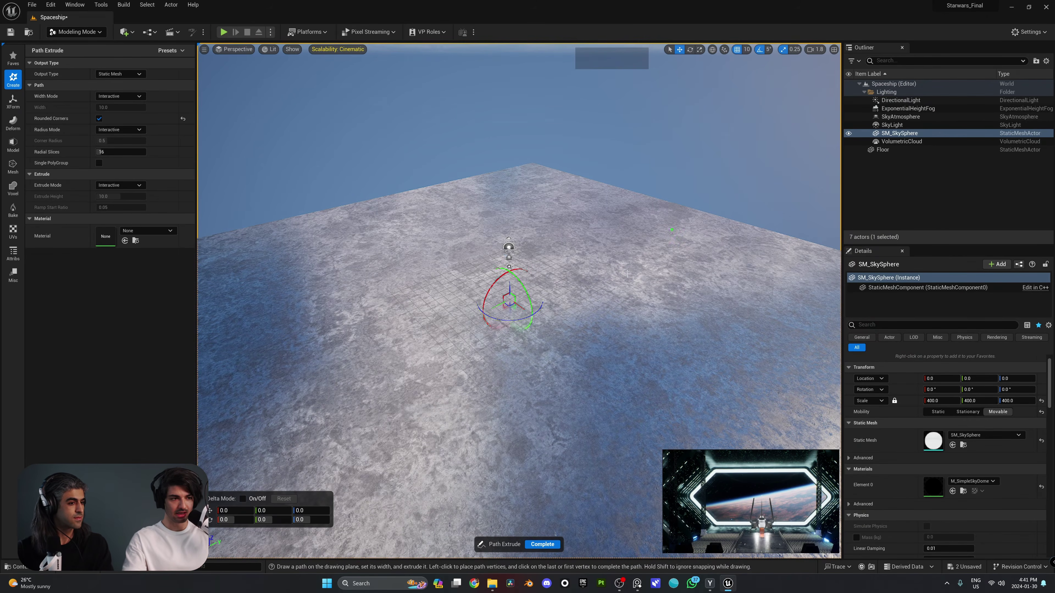
pyautogui.moveTo(627, 274); pyautogui.dragTo(486, 249, button='right')
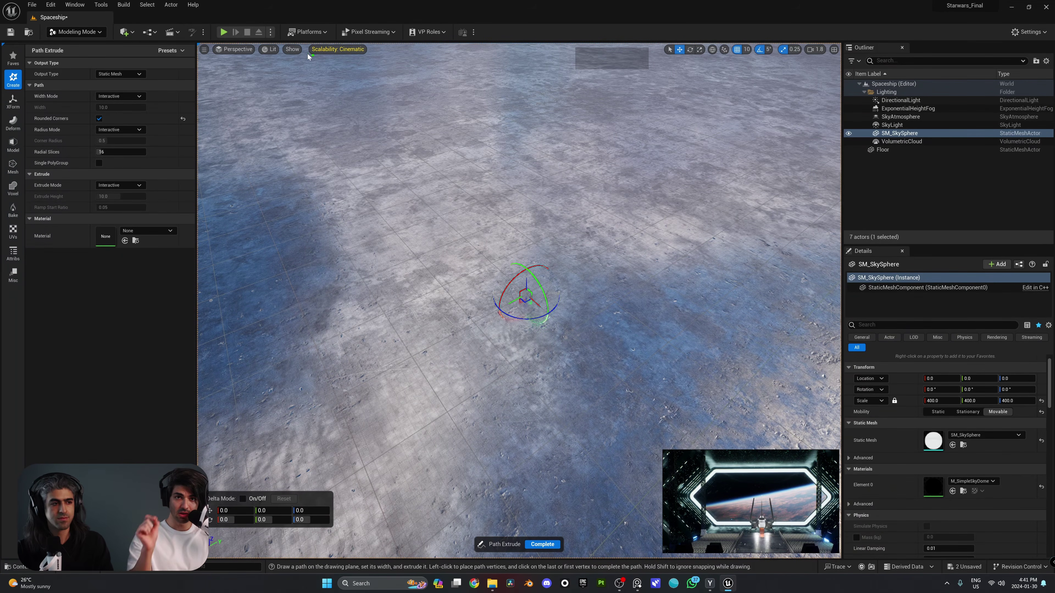
pyautogui.click(438, 188)
pyautogui.click(323, 261)
pyautogui.click(553, 251)
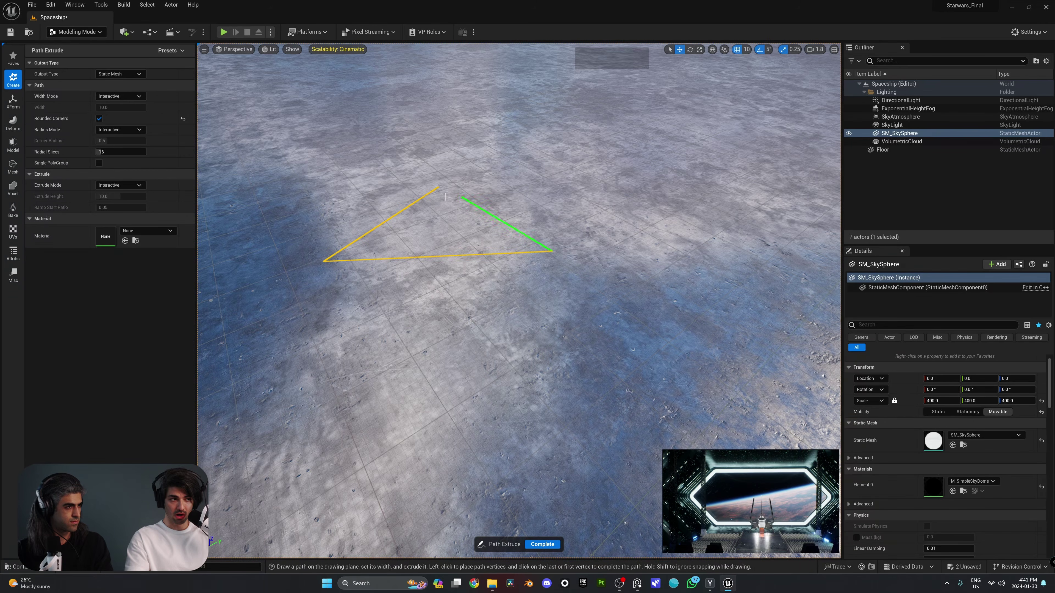
pyautogui.click(434, 189)
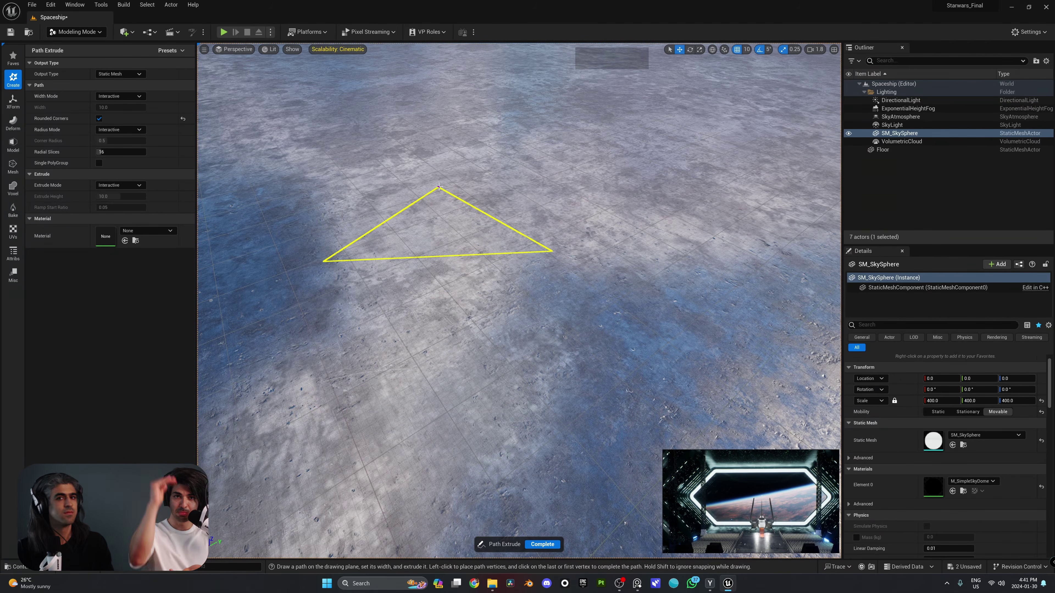
pyautogui.hotkey('ctrl', 'z')
pyautogui.press('Escape')
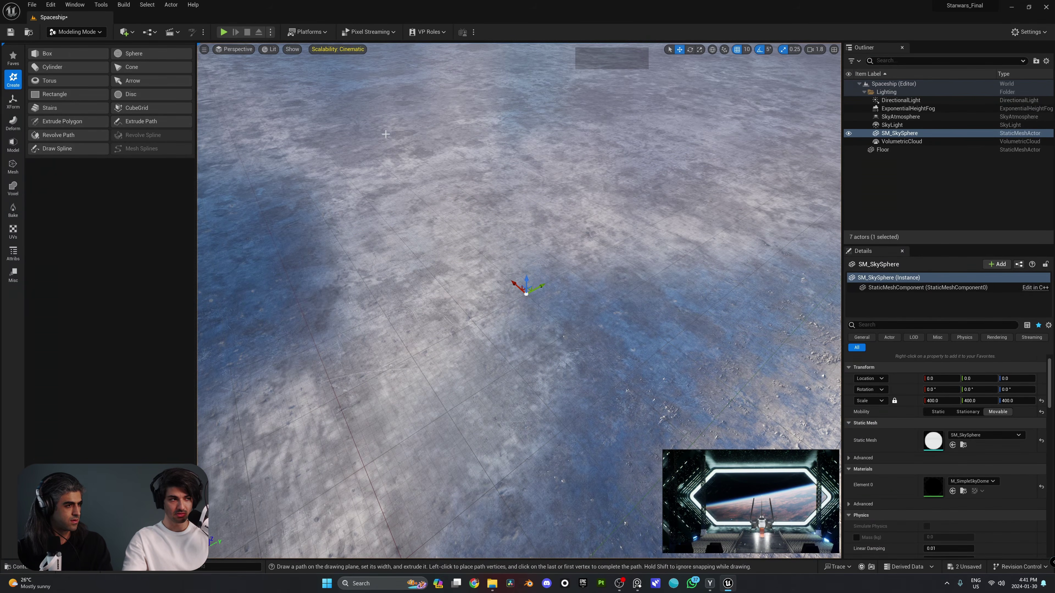
# Restart the Extrude Path tool and set the position grid snap size to 100.
pyautogui.click(142, 121)
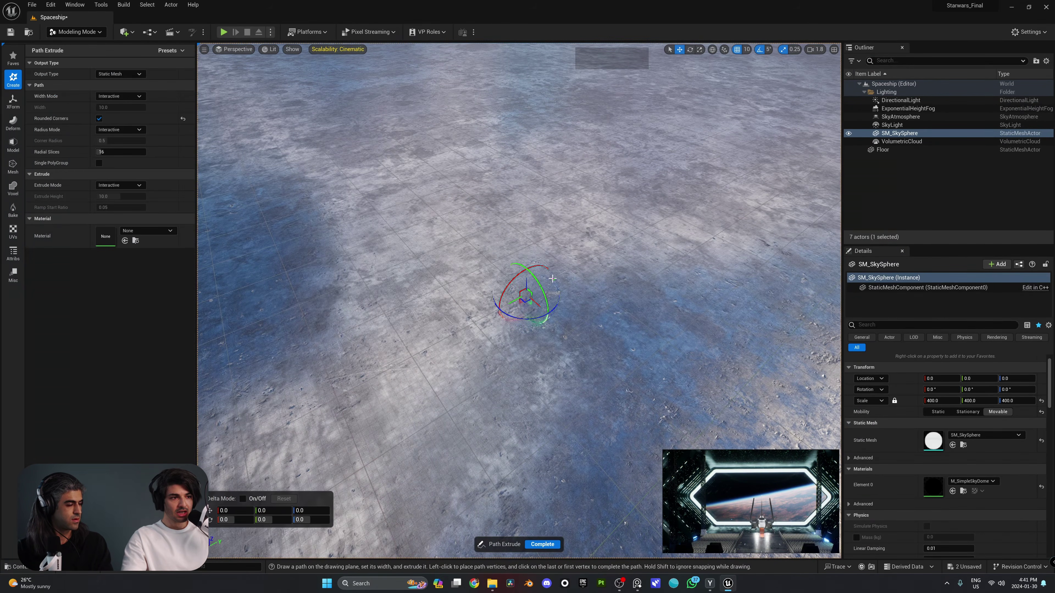
pyautogui.press('w')
pyautogui.moveTo(552, 279); pyautogui.dragTo(461, 263, button='right')
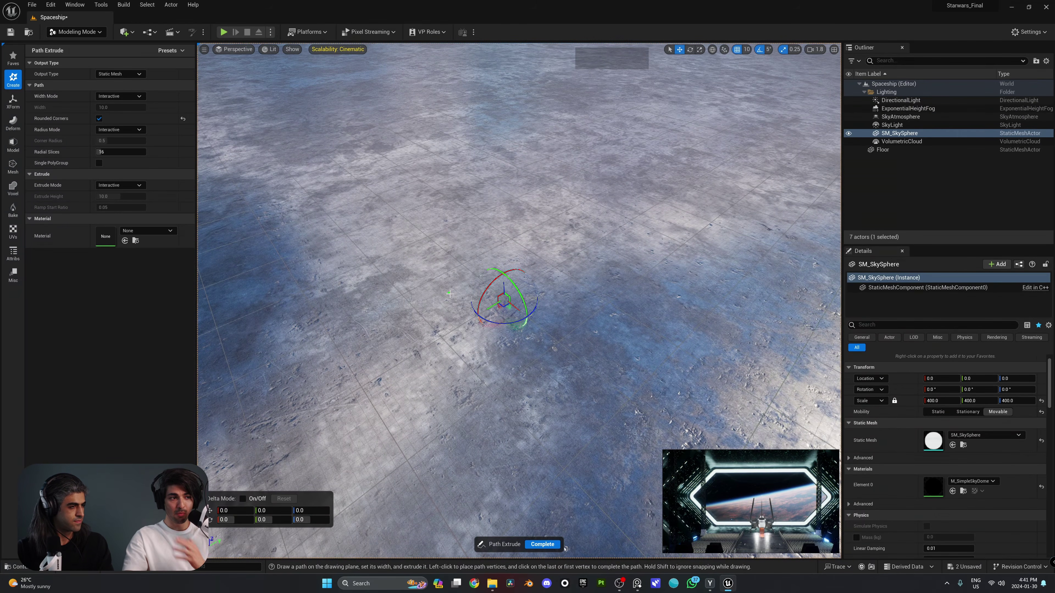
pyautogui.moveTo(591, 289)
pyautogui.mouseDown(button='right')
pyautogui.moveTo(587, 259)
pyautogui.moveTo(583, 280)
pyautogui.mouseUp(button='right')
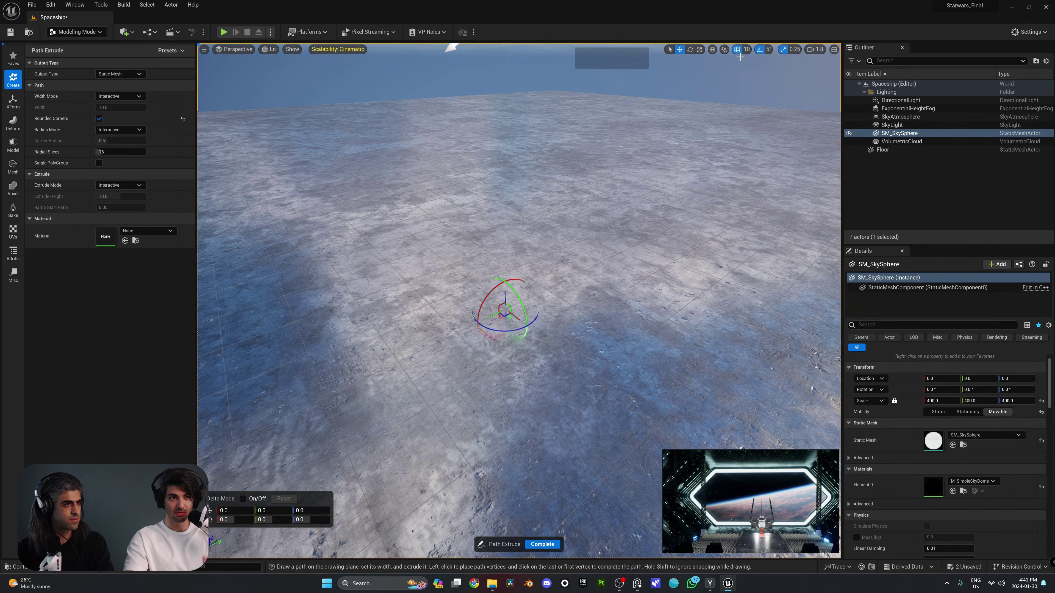
pyautogui.click(747, 50)
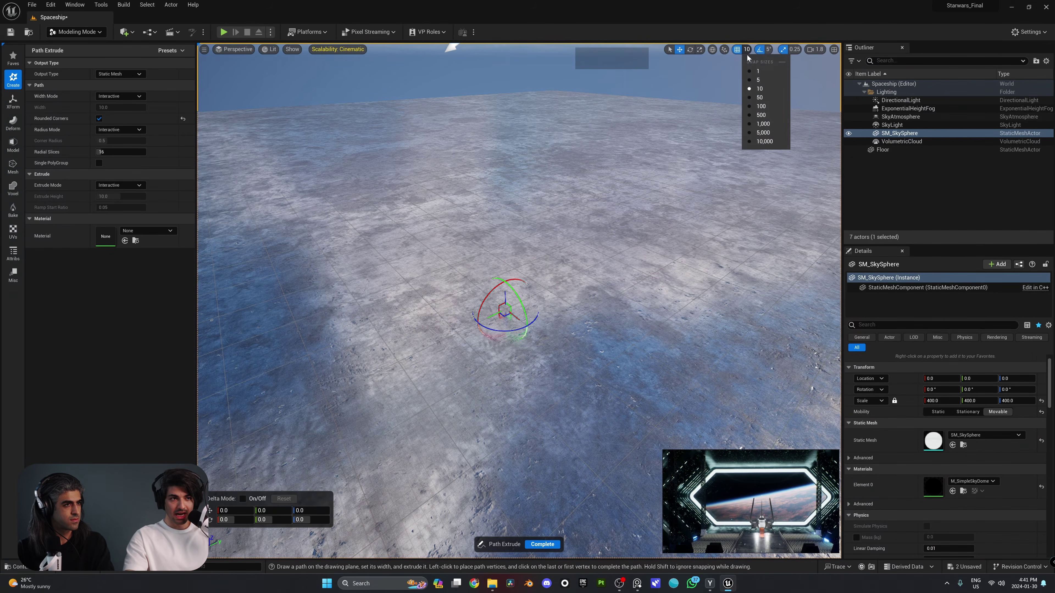
pyautogui.click(760, 107)
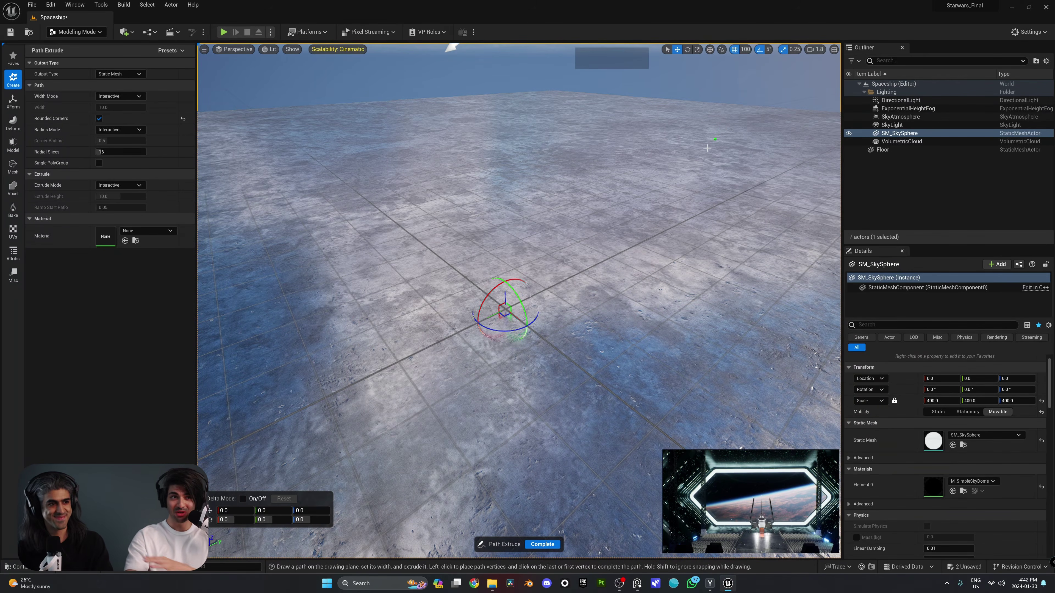
# Try a position grid snap size of 500 on the floor.
pyautogui.moveTo(537, 248); pyautogui.dragTo(512, 244, button='right')
pyautogui.press('s')
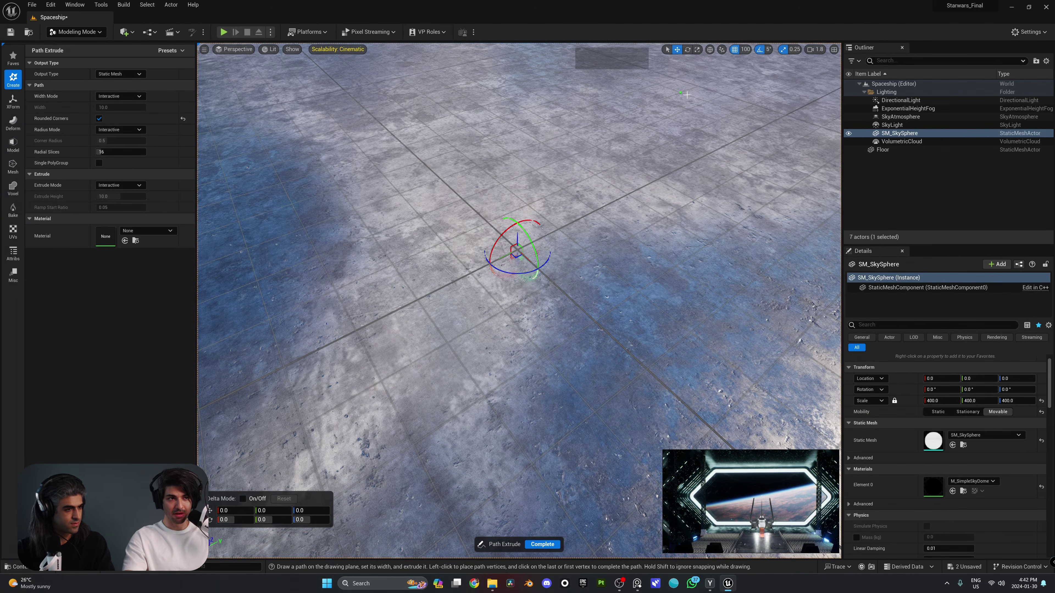
pyautogui.click(744, 49)
pyautogui.click(760, 117)
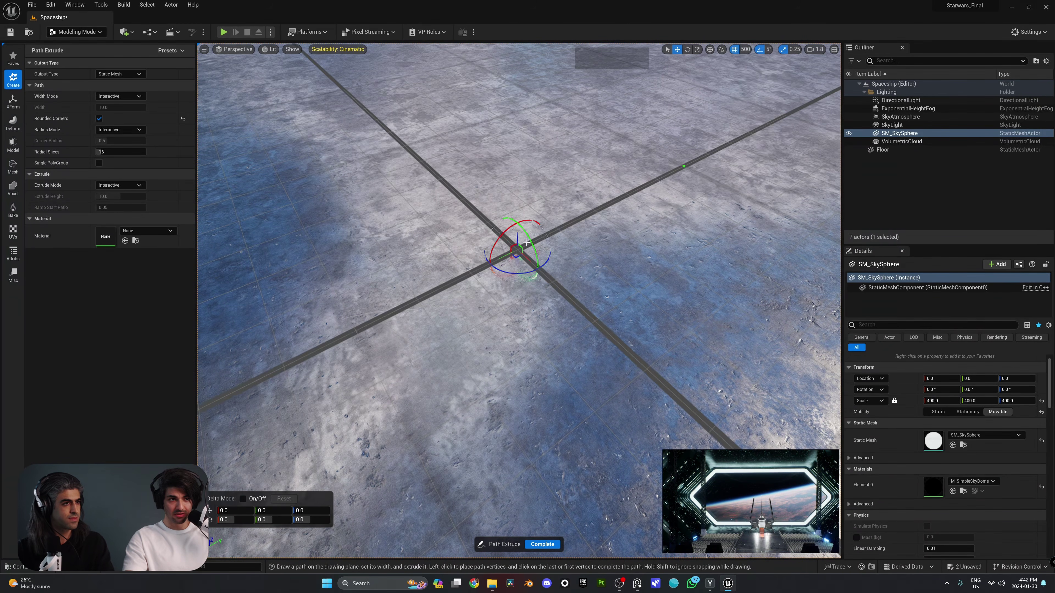
pyautogui.moveTo(526, 243); pyautogui.dragTo(525, 225, button='right')
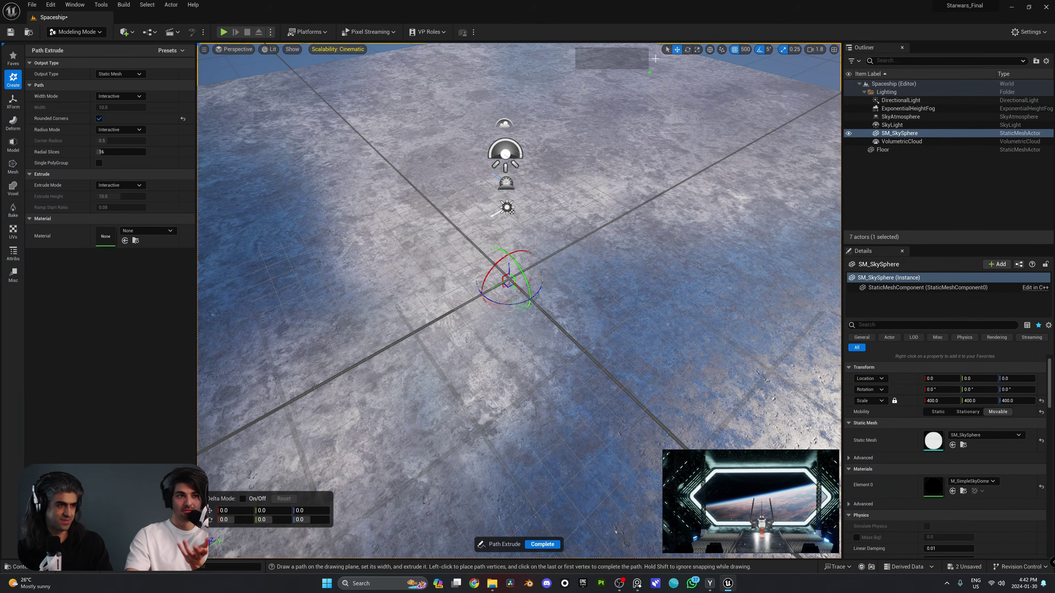
# Return the position grid snap size to 100 and frame the grid at the floor's centre.
pyautogui.click(745, 49)
pyautogui.click(747, 107)
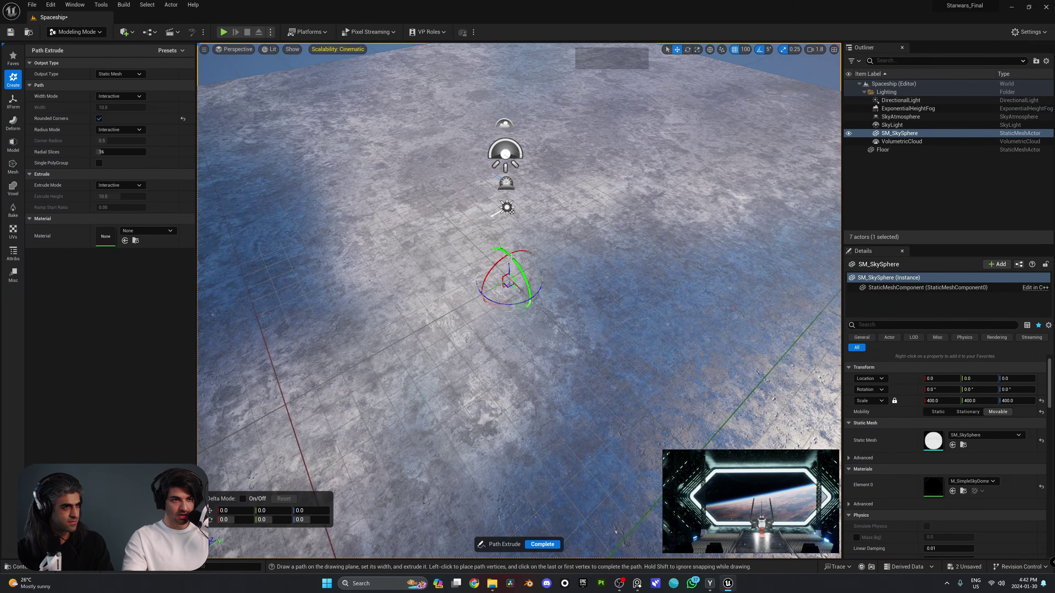
pyautogui.press('w')
pyautogui.moveTo(513, 257); pyautogui.dragTo(530, 255, button='right')
pyautogui.moveTo(740, 495); pyautogui.dragTo(737, 111, button='right')
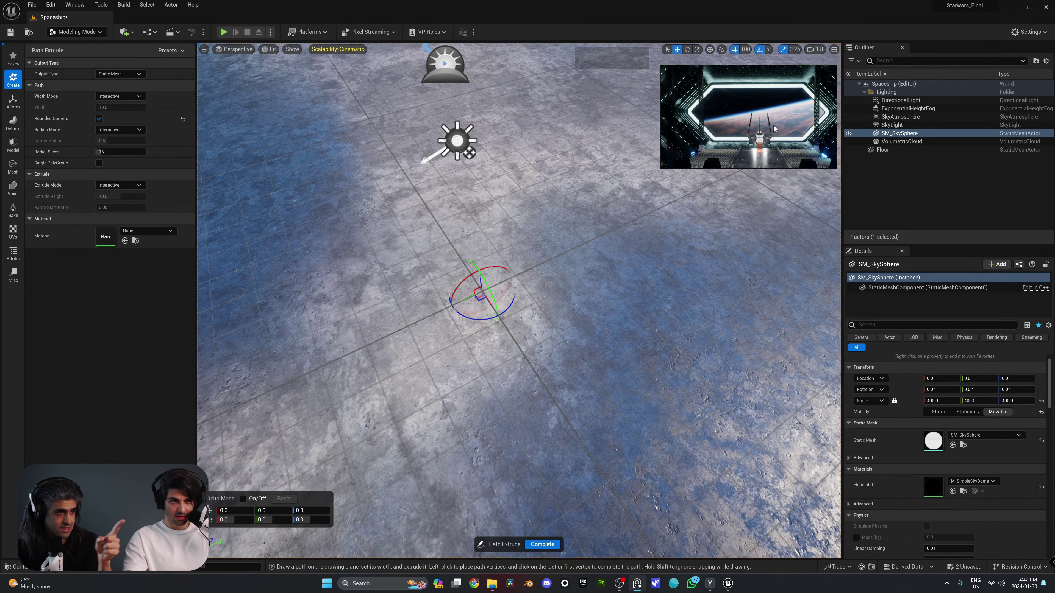
pyautogui.moveTo(779, 126); pyautogui.dragTo(780, 517, button='right')
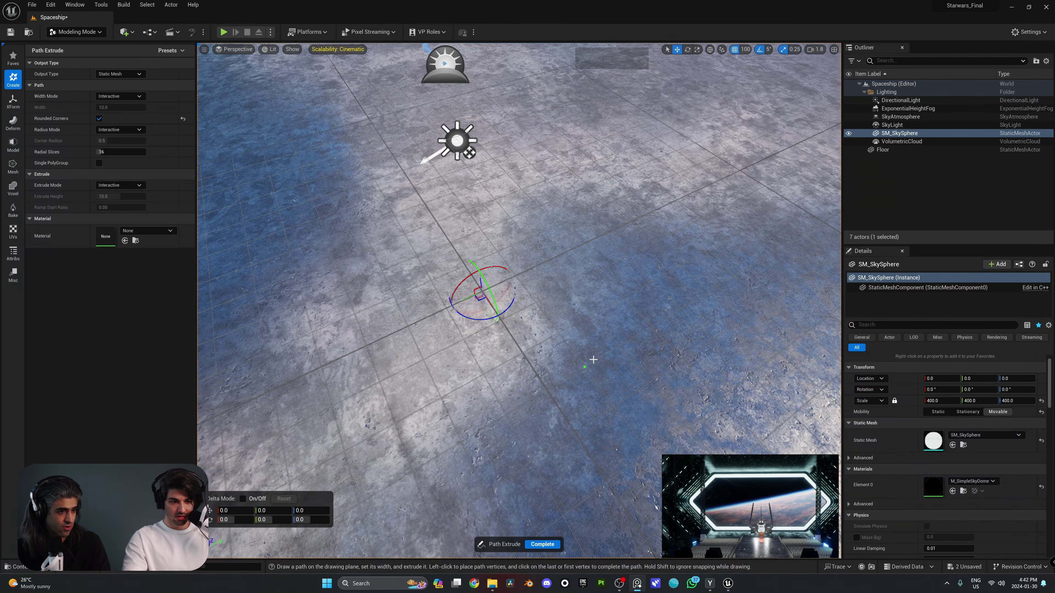
pyautogui.moveTo(531, 274)
pyautogui.mouseDown(button='right')
pyautogui.moveTo(492, 275)
pyautogui.moveTo(530, 274)
pyautogui.mouseUp(button='right')
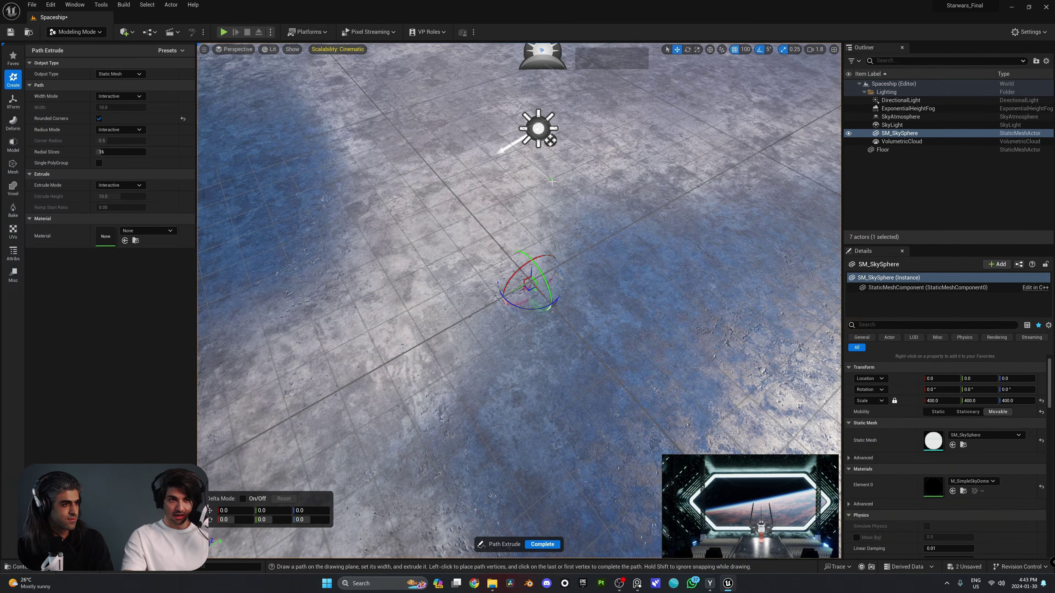
# Draw the first three sides of a hexagonal path around the floor's centre, placing the corners on grid points.
pyautogui.click(552, 182)
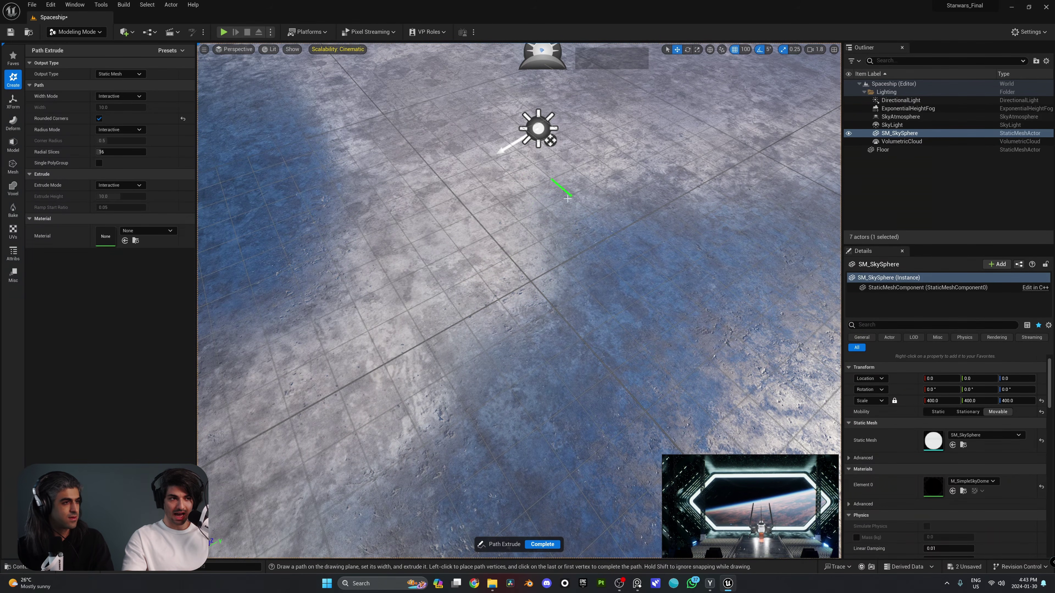
pyautogui.moveTo(593, 185); pyautogui.dragTo(612, 191, button='right')
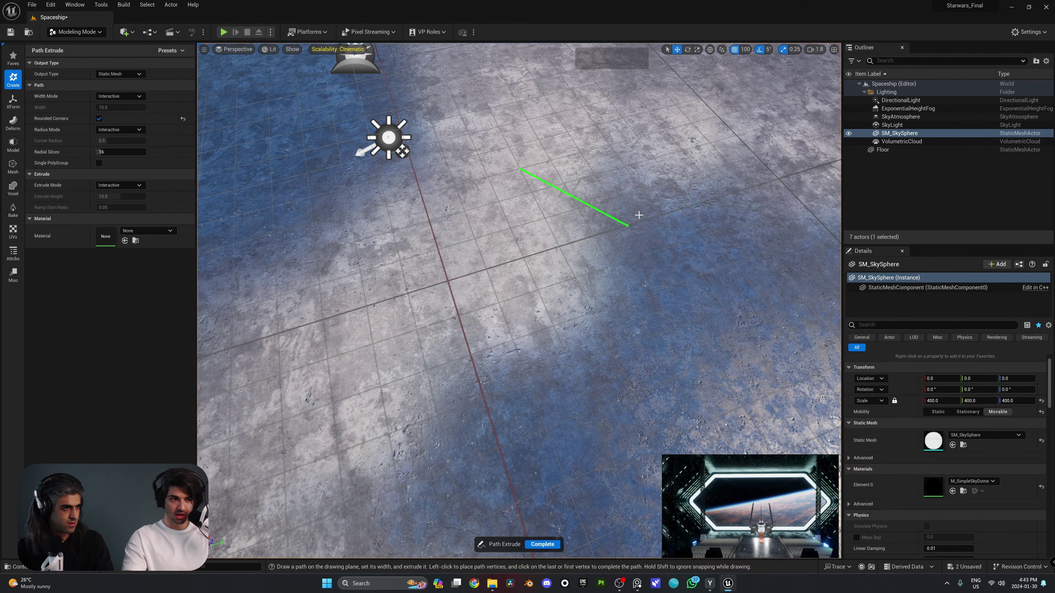
pyautogui.click(662, 216)
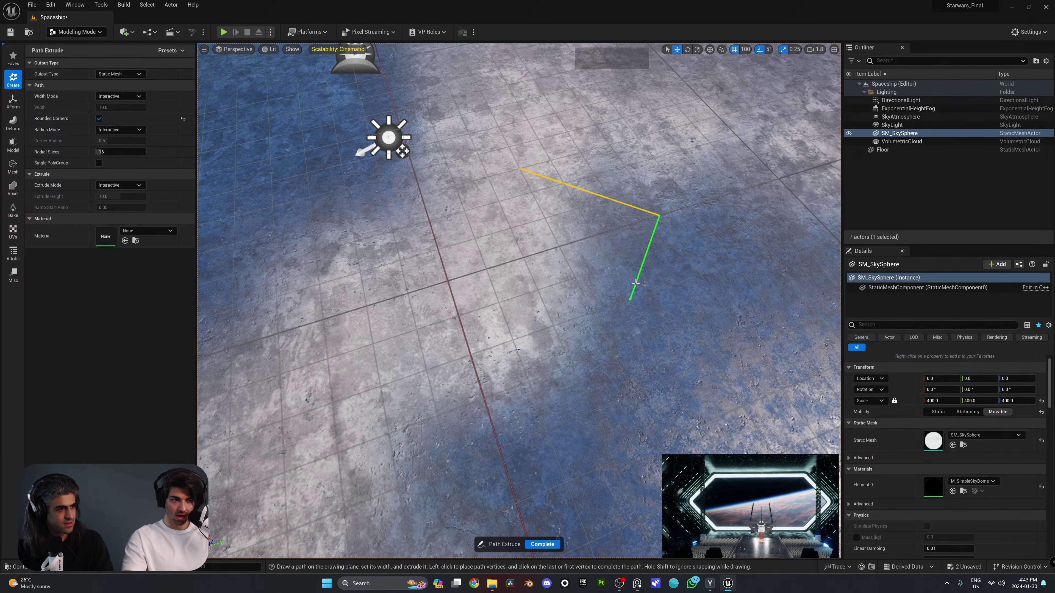
pyautogui.moveTo(614, 351); pyautogui.dragTo(630, 341, button='right')
pyautogui.press('d')
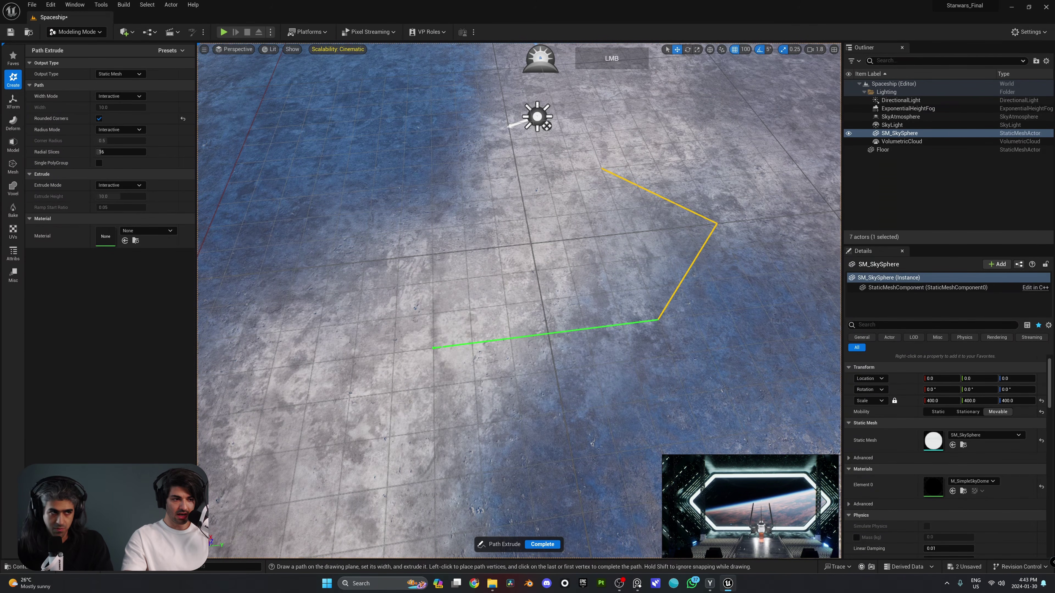
pyautogui.click(433, 348)
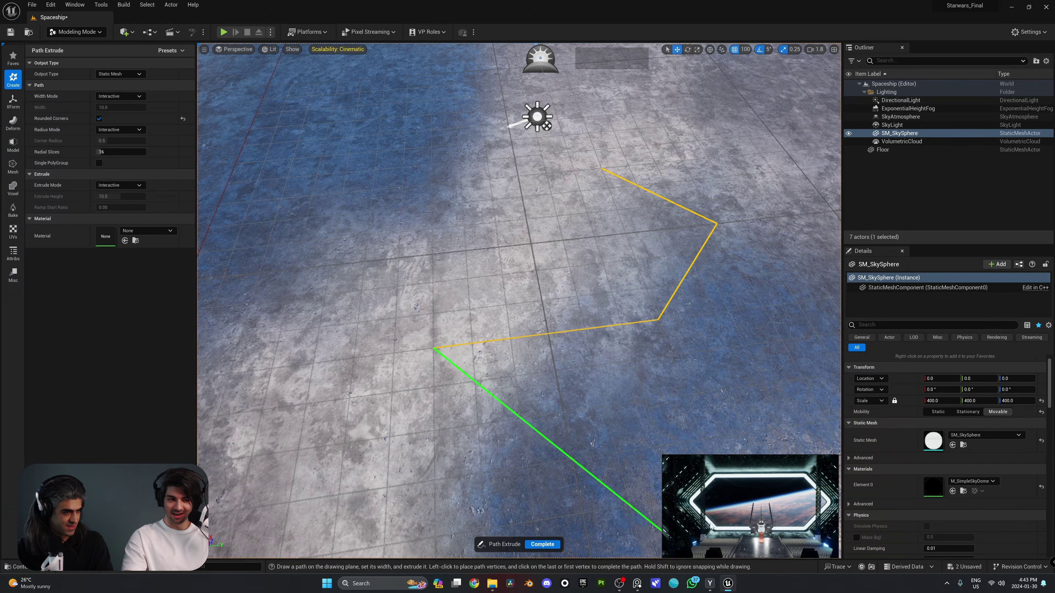
# Add the remaining hexagon corners on the grid and close the path at its starting vertex.
pyautogui.press('a')
pyautogui.moveTo(449, 361); pyautogui.dragTo(433, 342, button='right')
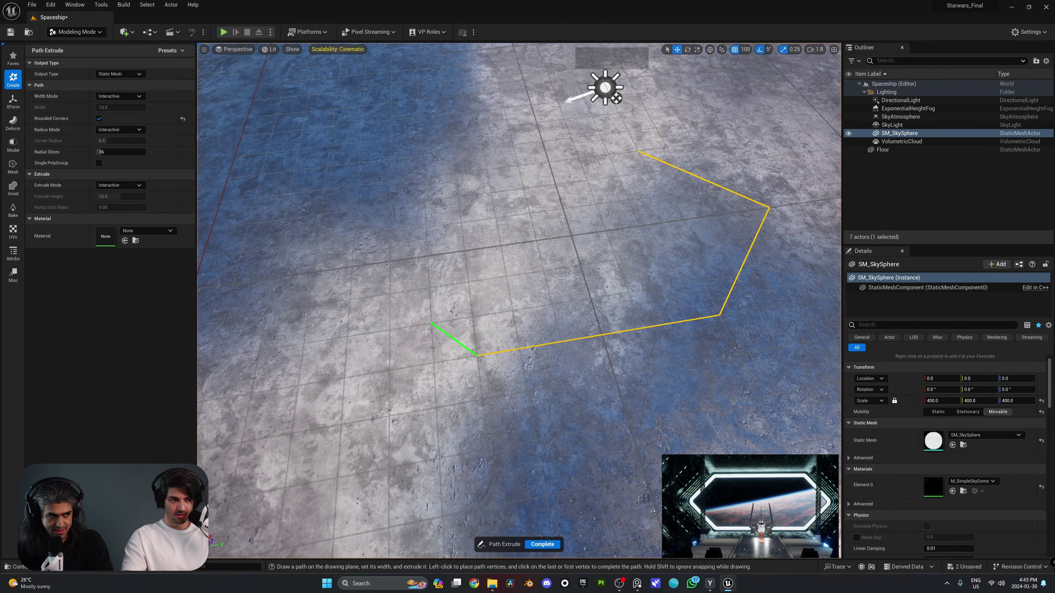
pyautogui.click(353, 267)
pyautogui.moveTo(366, 258); pyautogui.dragTo(390, 274, button='right')
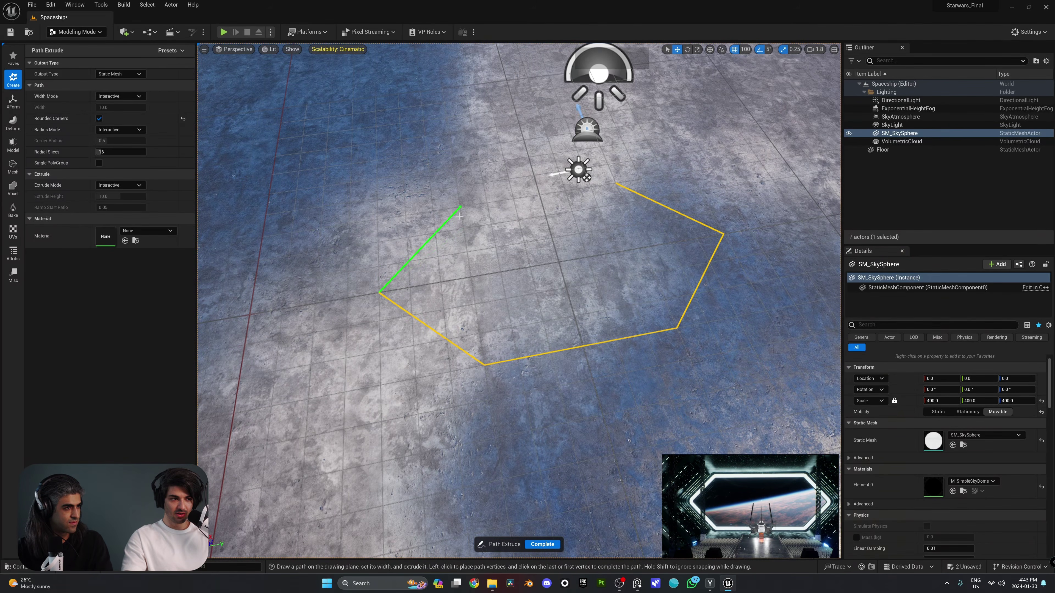
pyautogui.press('d')
pyautogui.moveTo(458, 210)
pyautogui.mouseDown(button='right')
pyautogui.moveTo(441, 216)
pyautogui.moveTo(465, 223)
pyautogui.mouseUp(button='right')
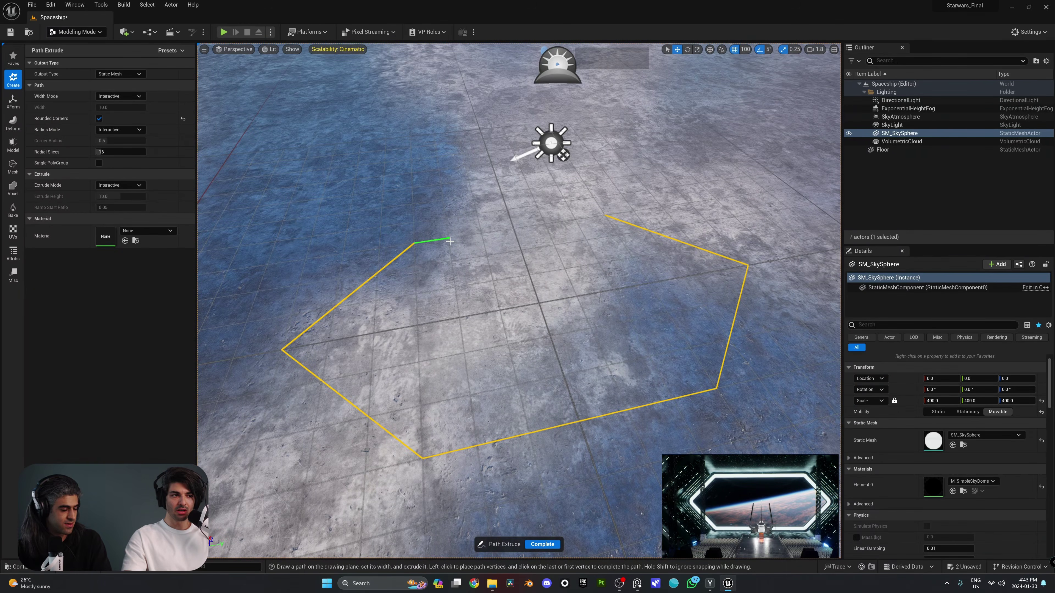
pyautogui.click(599, 221)
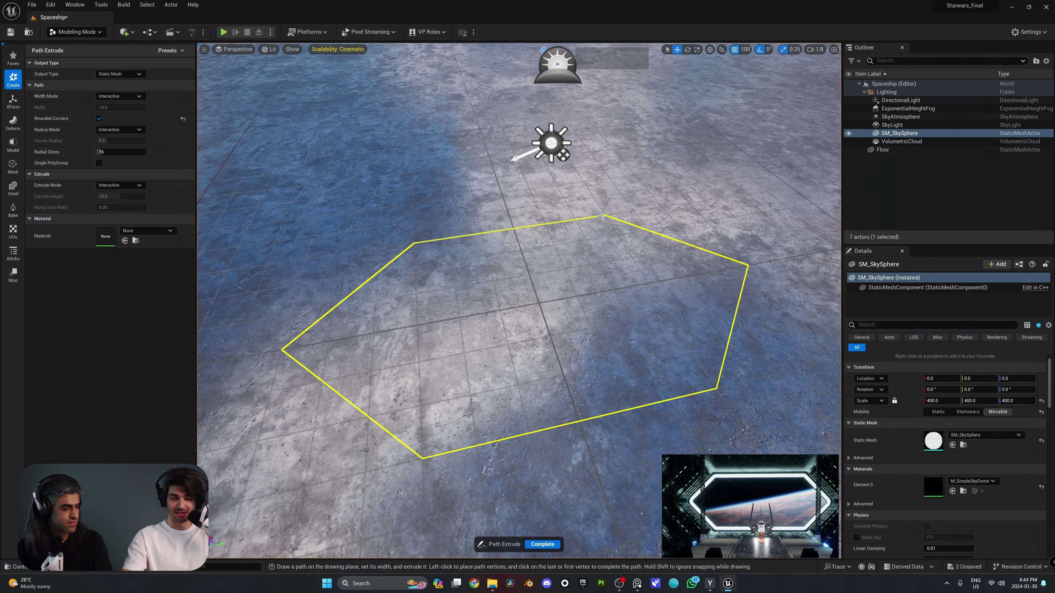
pyautogui.click(602, 216)
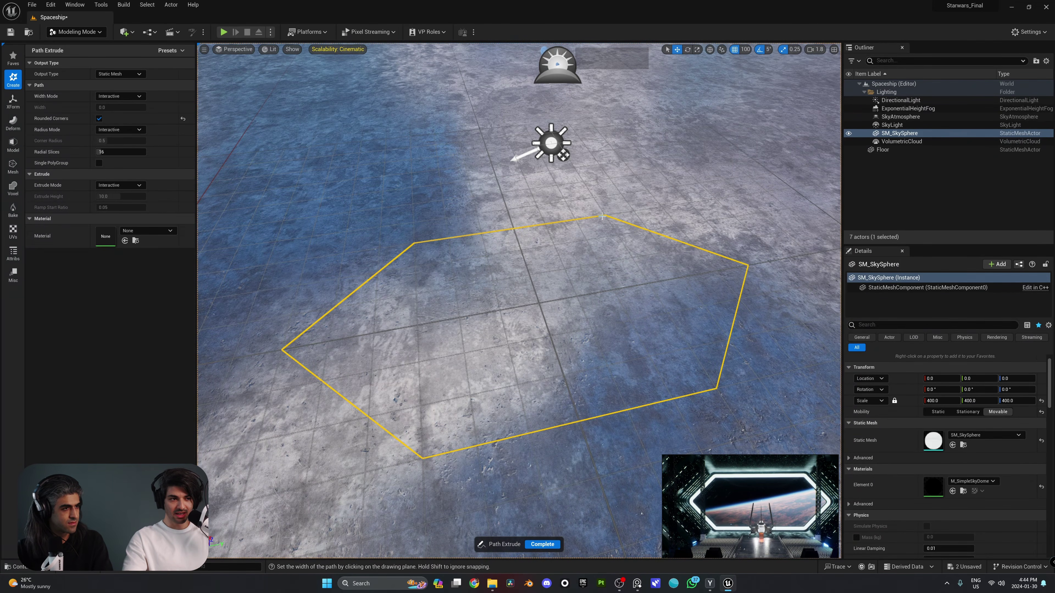
# Turn off position grid snapping for the path's width, and keep Rounded Corners enabled after previewing the frame without it.
pyautogui.scroll(-6, 602, 217)
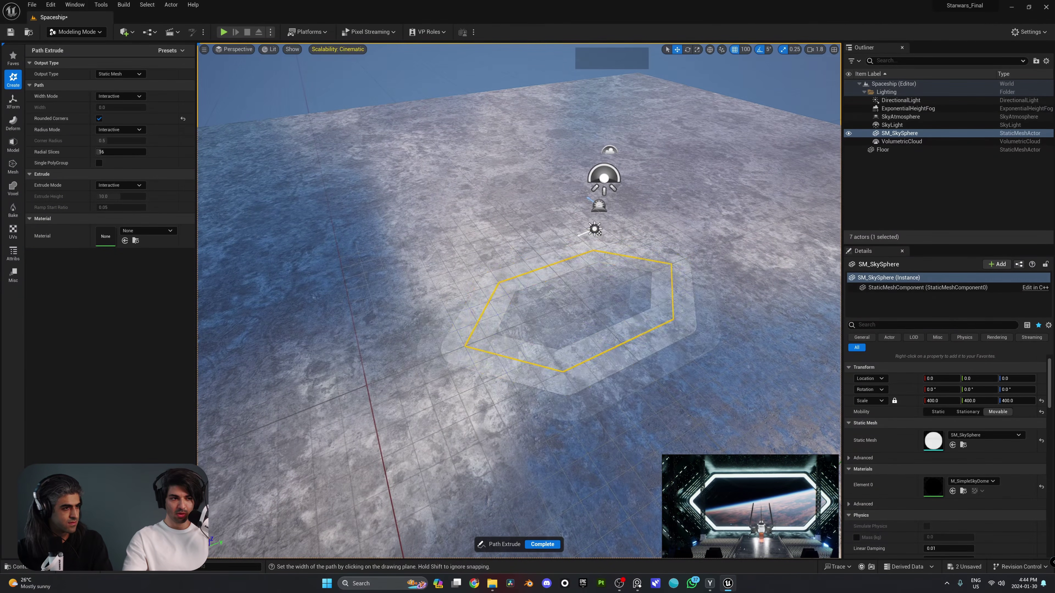
pyautogui.moveTo(590, 260); pyautogui.dragTo(589, 222, button='middle')
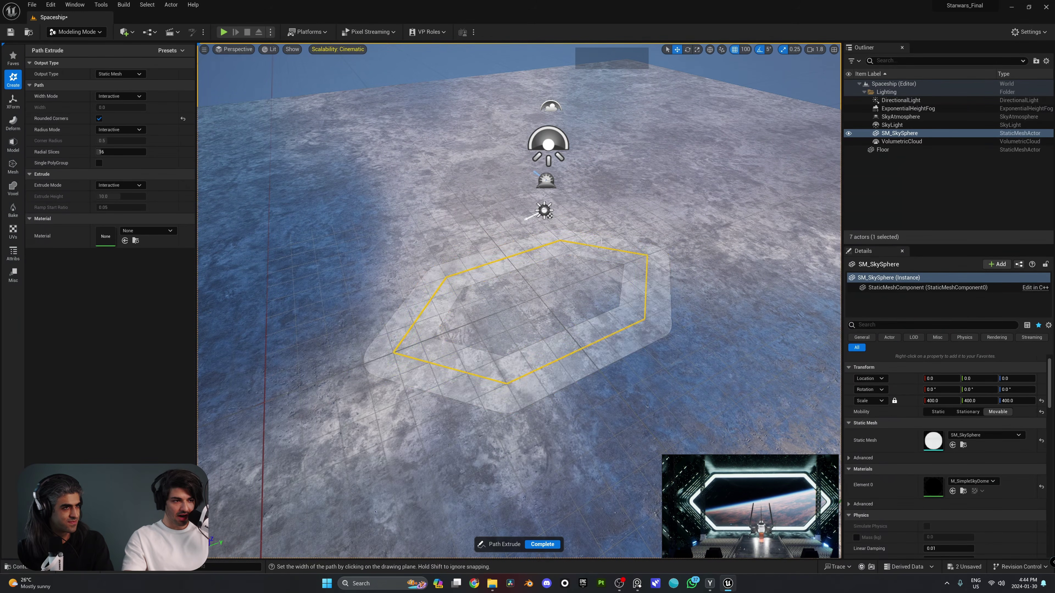
pyautogui.click(601, 236)
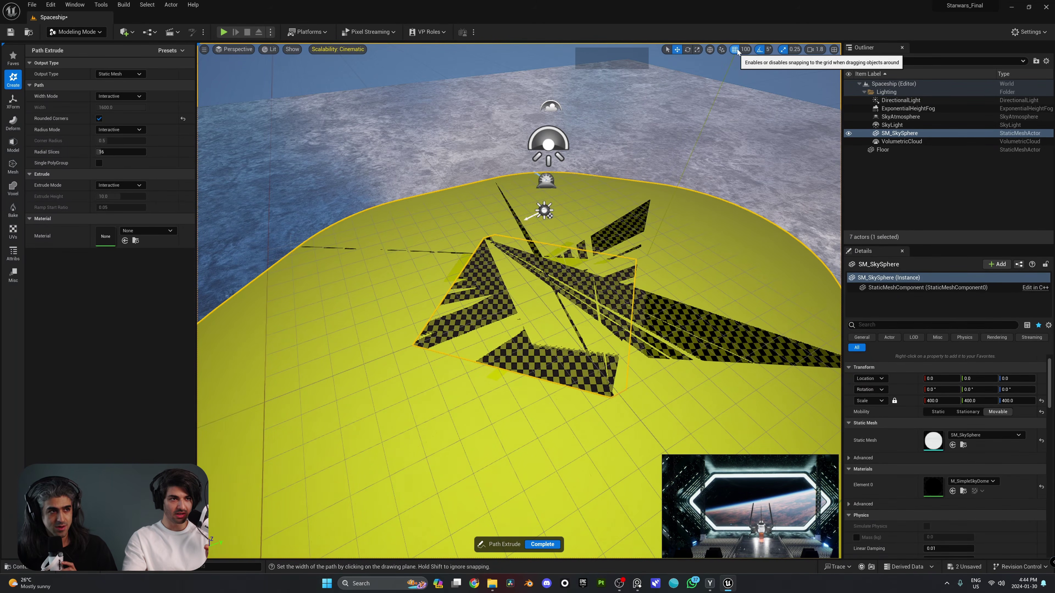
pyautogui.click(736, 50)
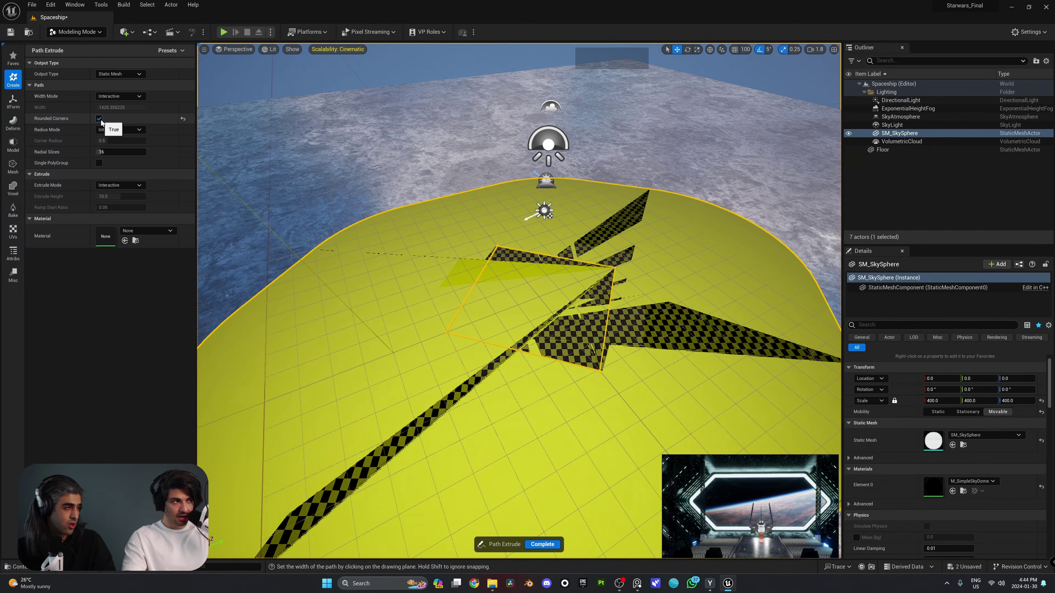
pyautogui.click(99, 119)
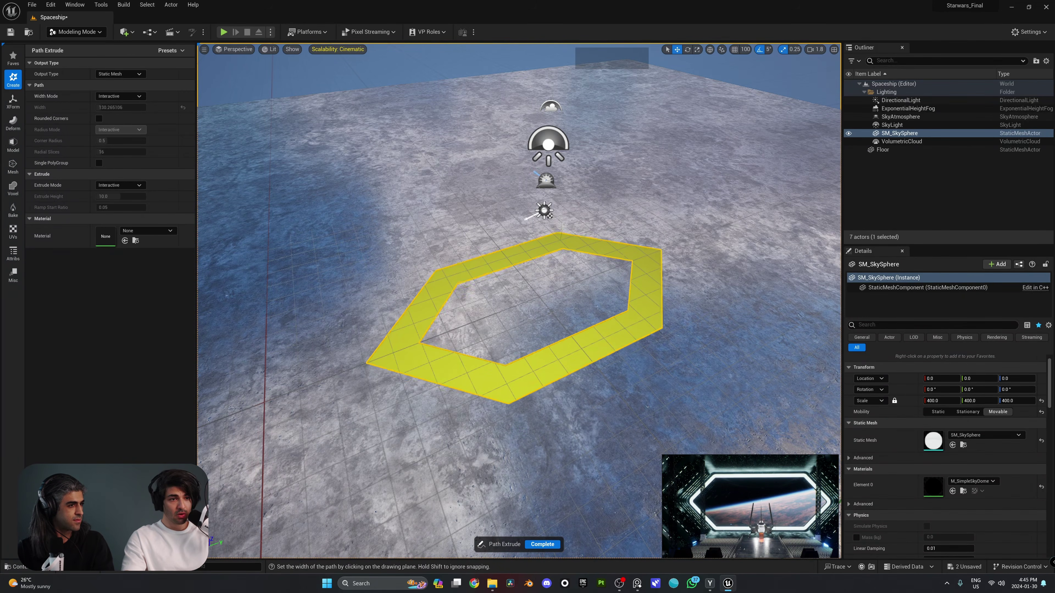
pyautogui.click(98, 119)
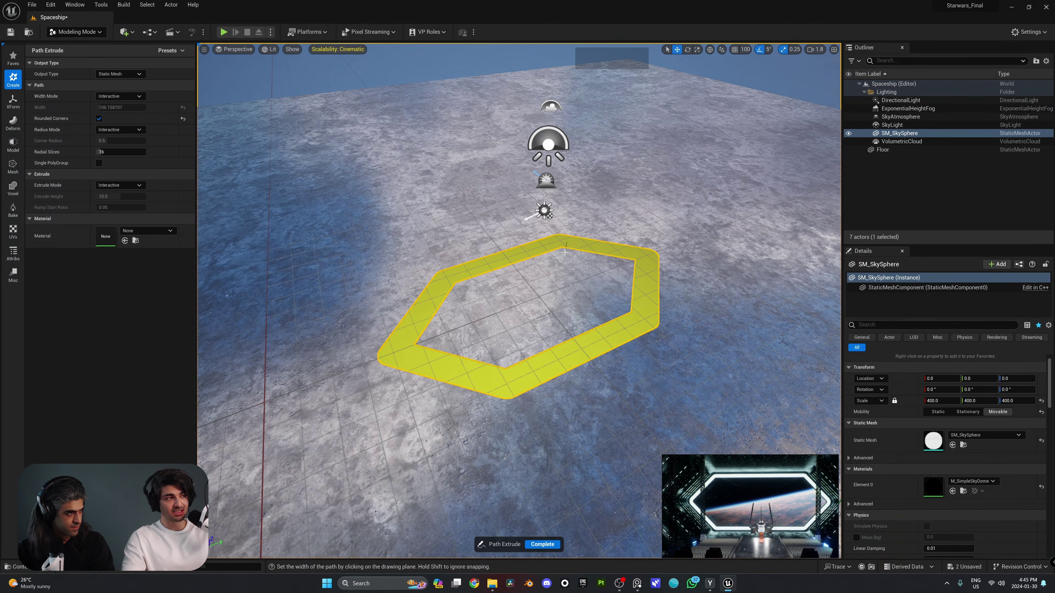
# Keep Width Mode on Interactive, and set the hexagonal path's width to about 81 and corner radius to about 2.0.
pyautogui.click(134, 97)
pyautogui.click(123, 112)
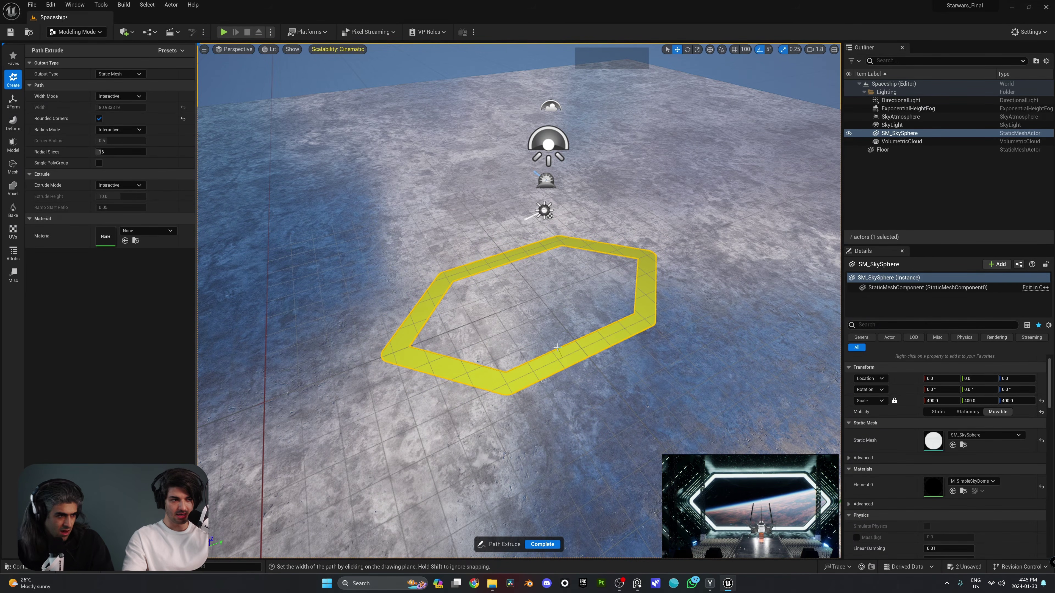
pyautogui.click(558, 350)
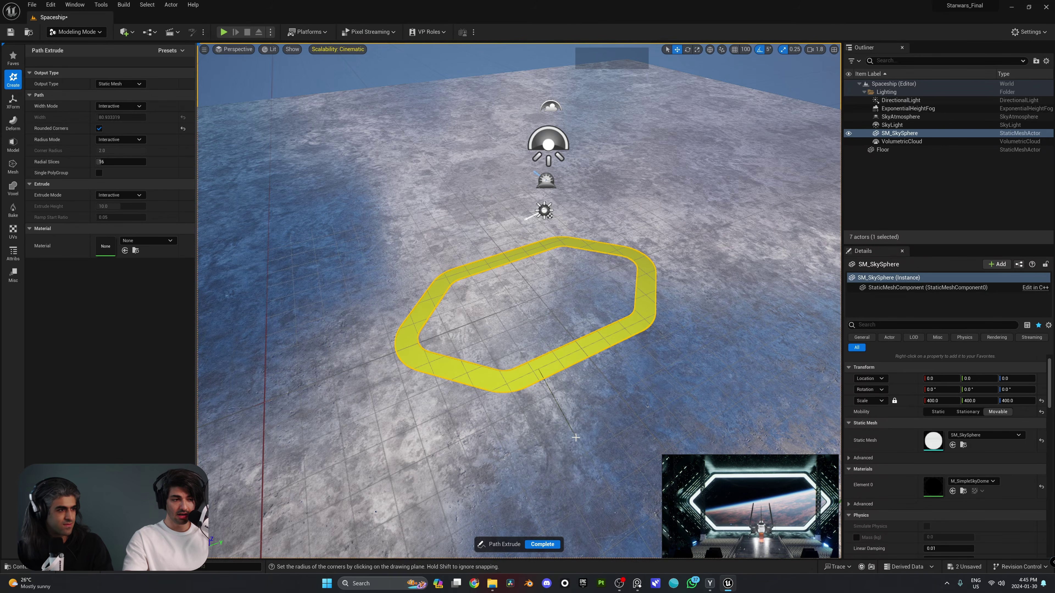
pyautogui.click(575, 437)
# Extrude the hexagonal frame upward to a height of about 1356 and complete the Path Extrude tool.
pyautogui.press('s')
pyautogui.press('q')
pyautogui.moveTo(576, 437); pyautogui.dragTo(573, 390, button='right')
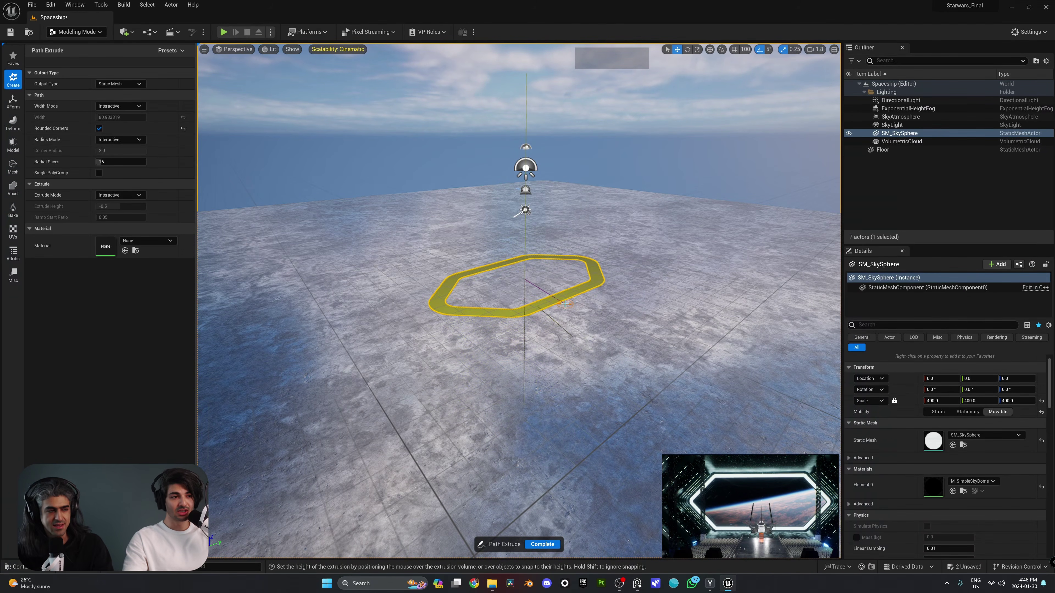
pyautogui.moveTo(569, 305); pyautogui.dragTo(533, 259, button='right')
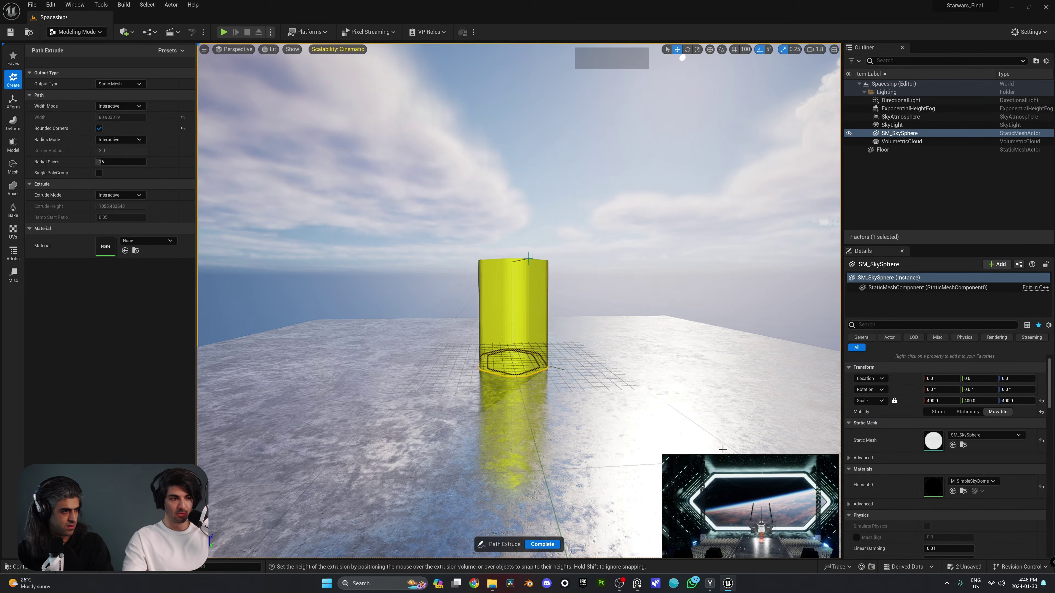
pyautogui.click(529, 259)
pyautogui.moveTo(528, 259); pyautogui.dragTo(521, 294, button='right')
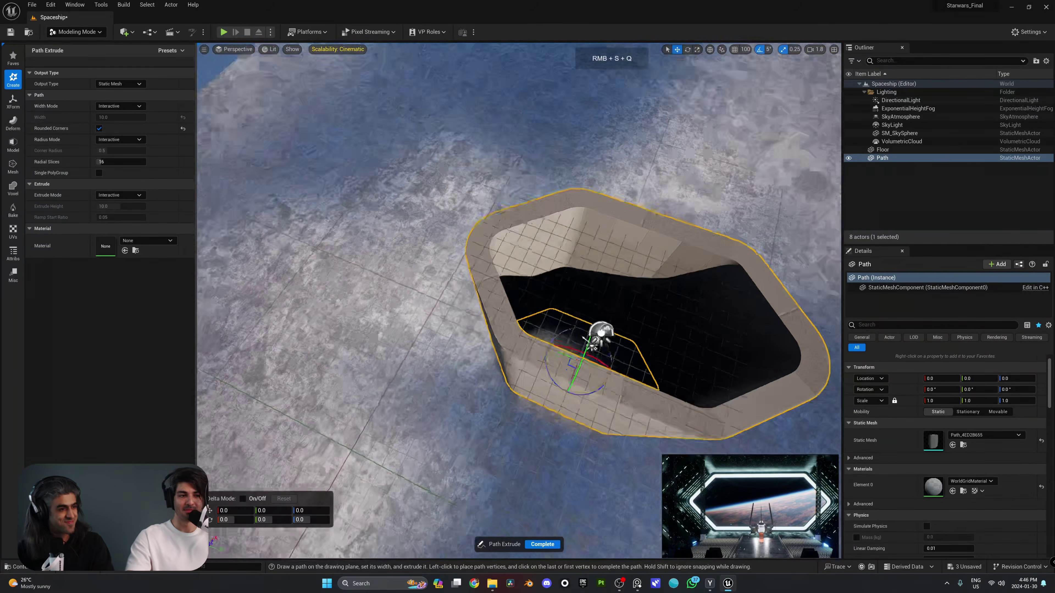
pyautogui.moveTo(613, 354); pyautogui.dragTo(541, 267, button='right')
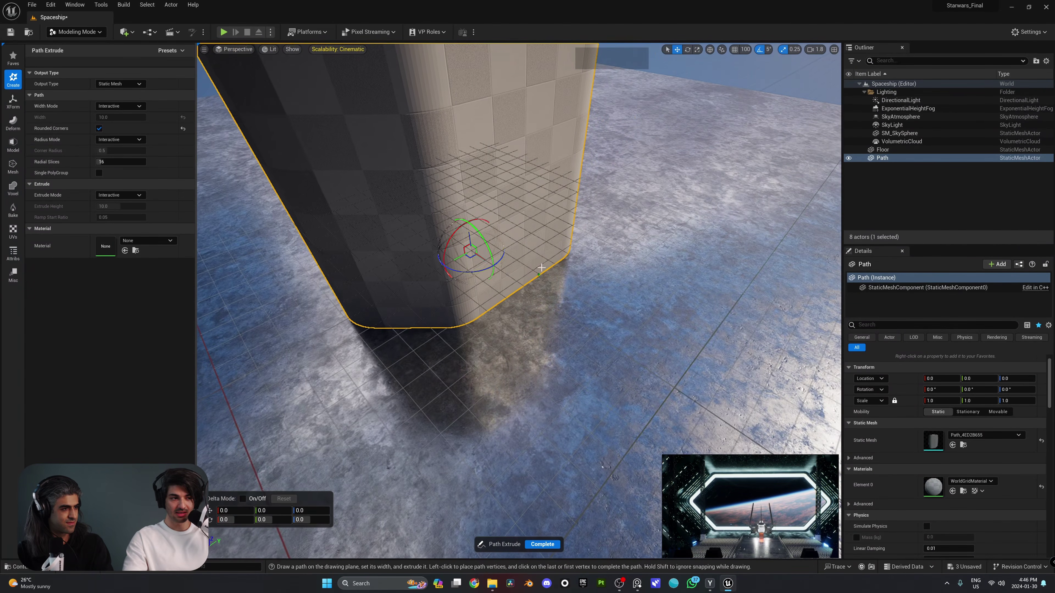
pyautogui.moveTo(569, 339); pyautogui.dragTo(582, 475, button='right')
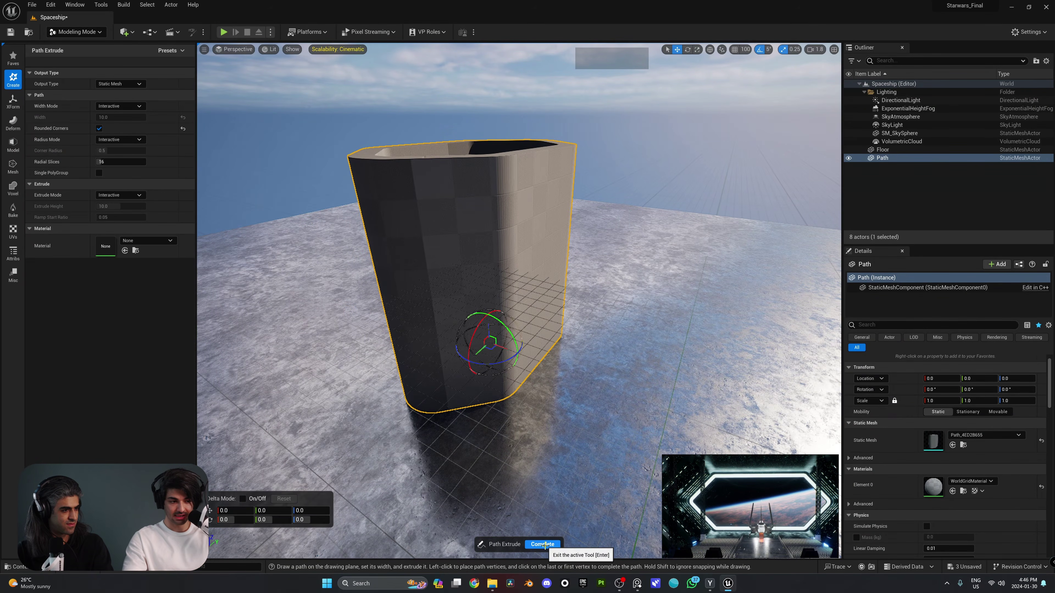
pyautogui.click(542, 544)
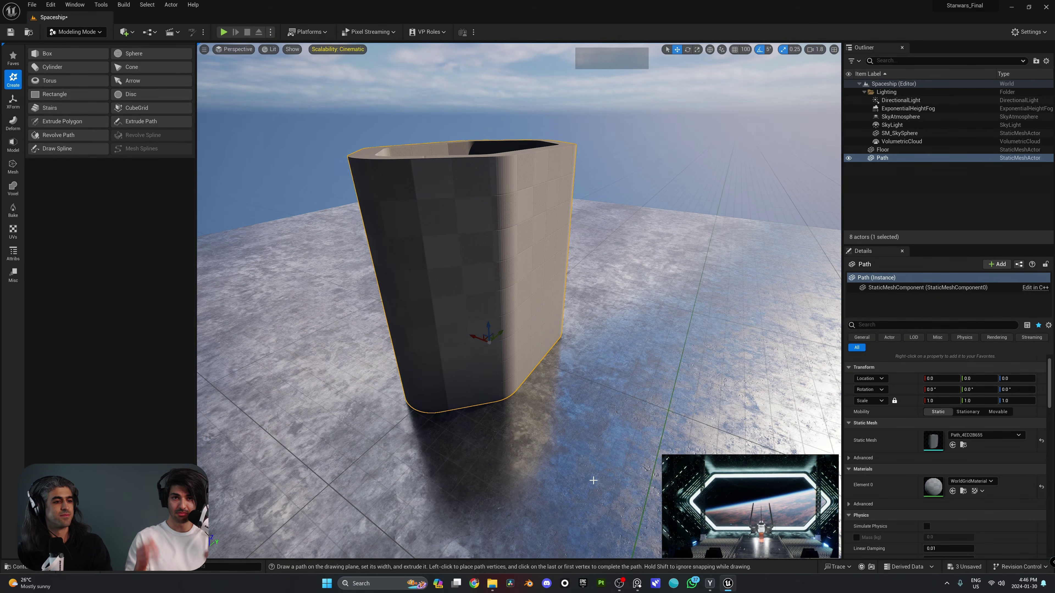
# Extrude a small rounded triangular frame on the floor beside the hexagonal one, and undo its creation.
pyautogui.click(142, 122)
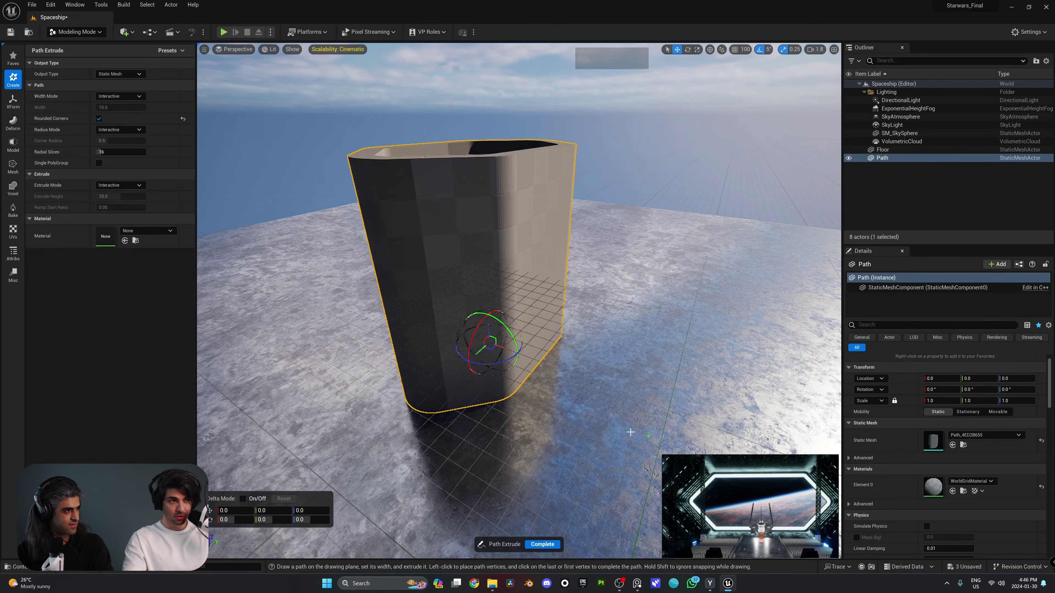
pyautogui.moveTo(598, 407)
pyautogui.mouseDown(button='right')
pyautogui.moveTo(600, 444)
pyautogui.moveTo(598, 407)
pyautogui.mouseUp(button='right')
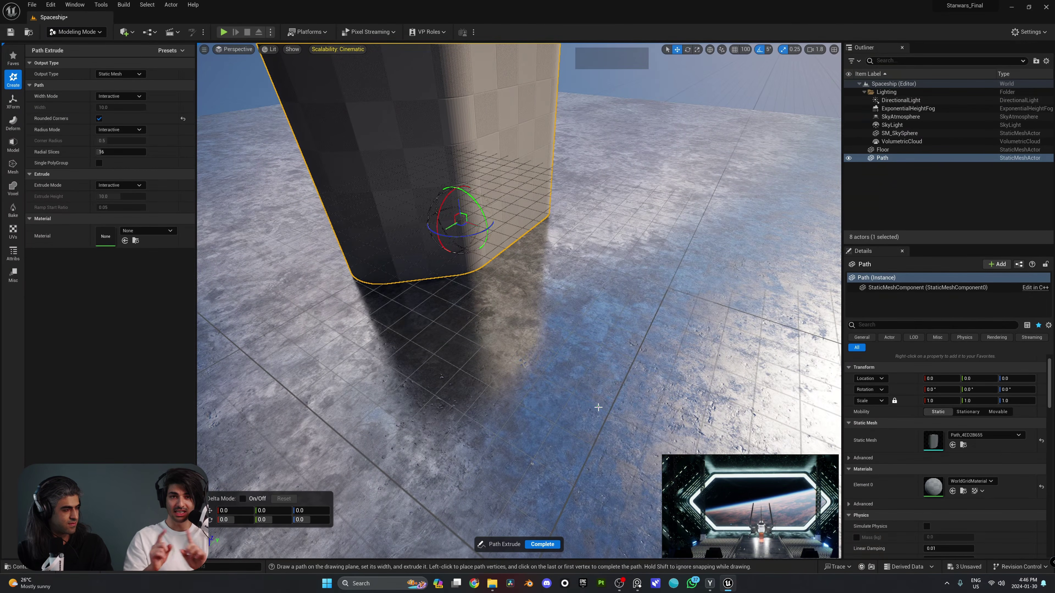
pyautogui.click(486, 348)
pyautogui.click(486, 349)
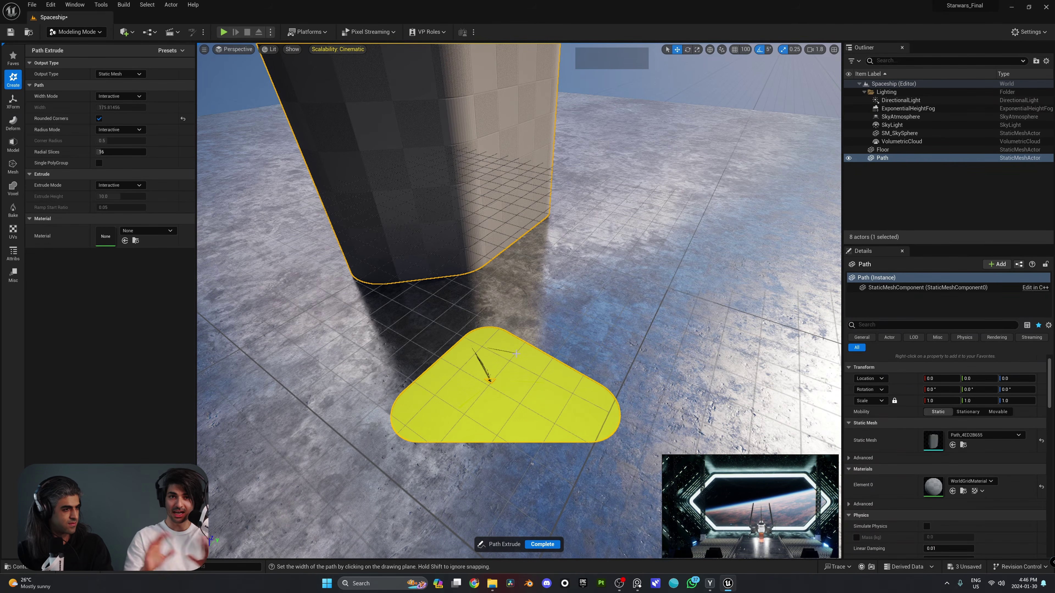
pyautogui.click(511, 399)
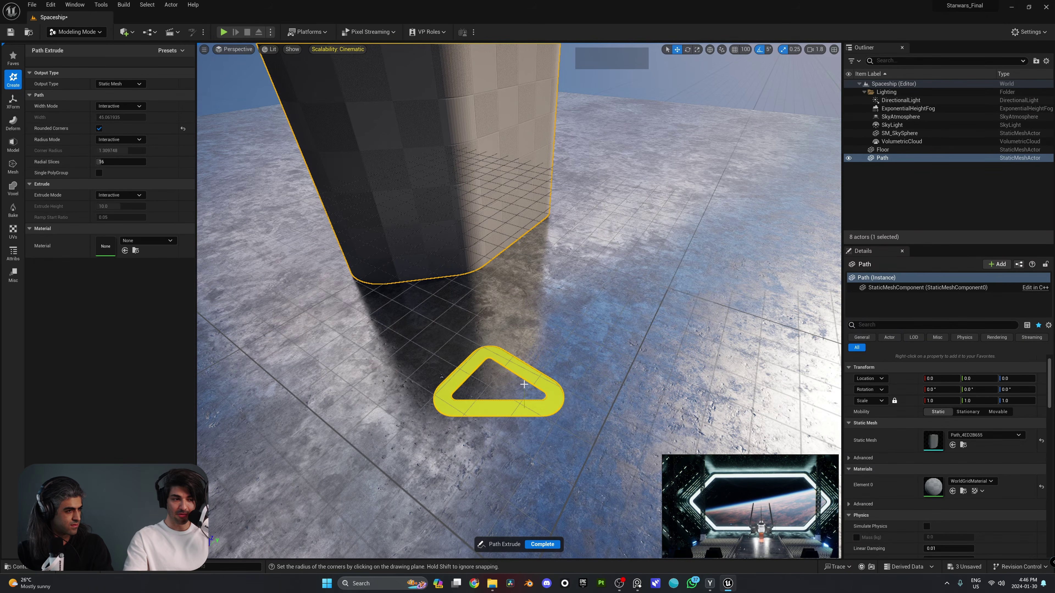
pyautogui.click(582, 376)
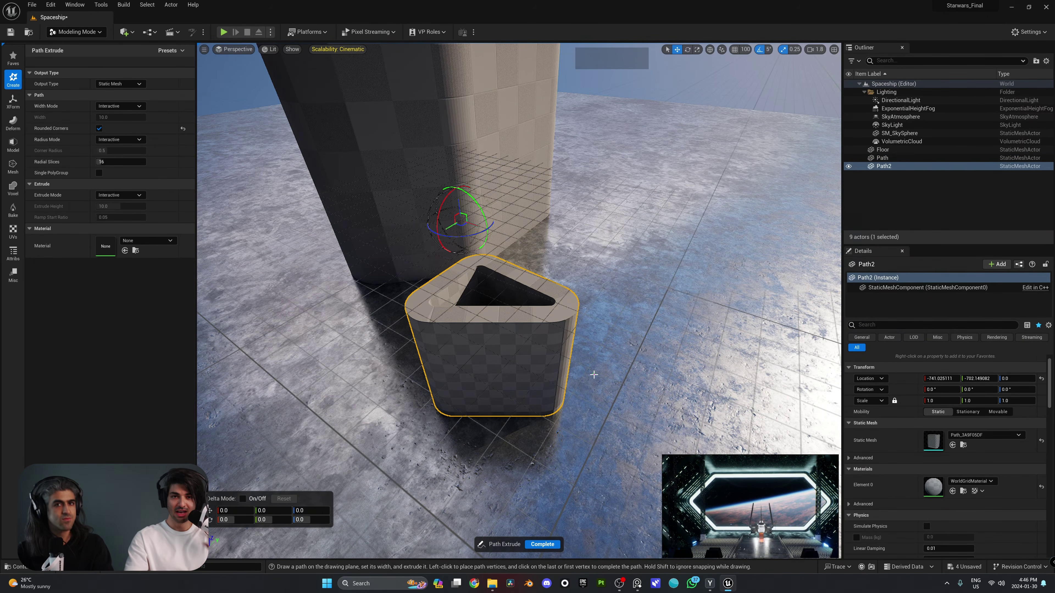
pyautogui.hotkey('ctrl', 'z')
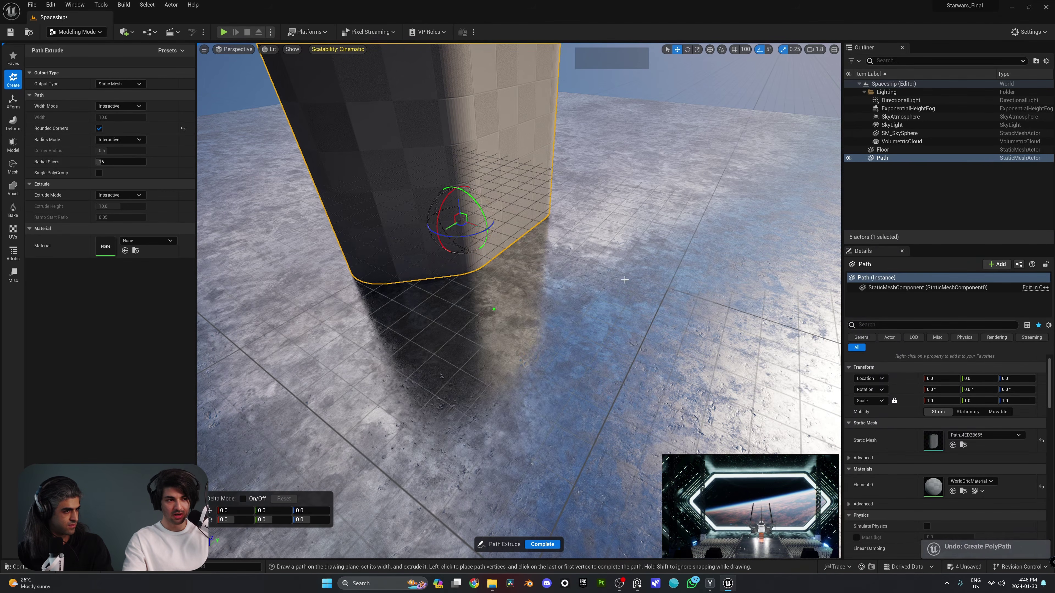
# Frame the extruded hexagonal mesh and switch from Modeling Mode to Selection Mode.
pyautogui.press('f')
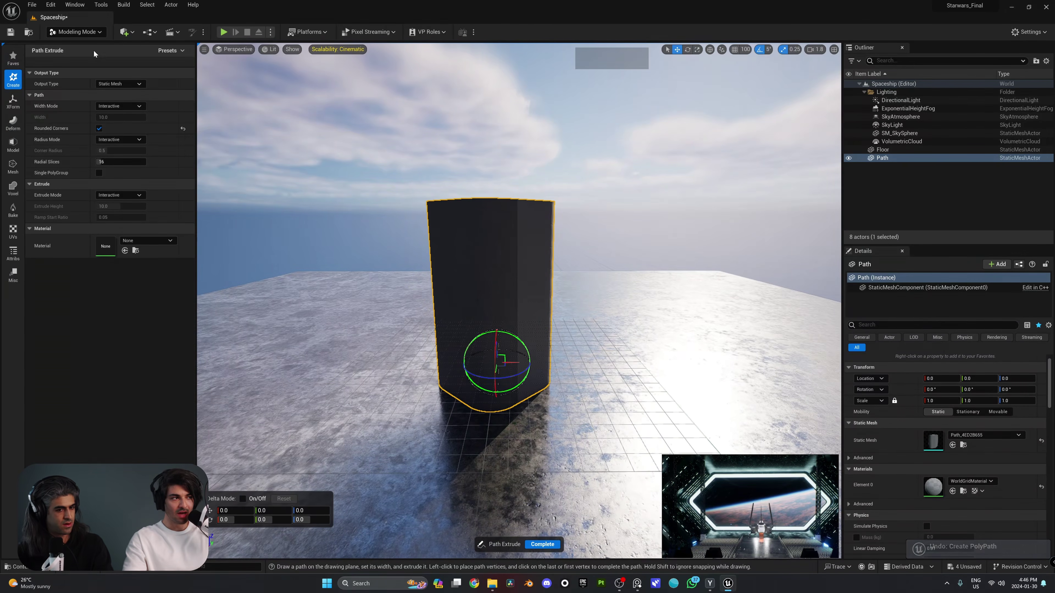
pyautogui.click(83, 34)
pyautogui.click(89, 44)
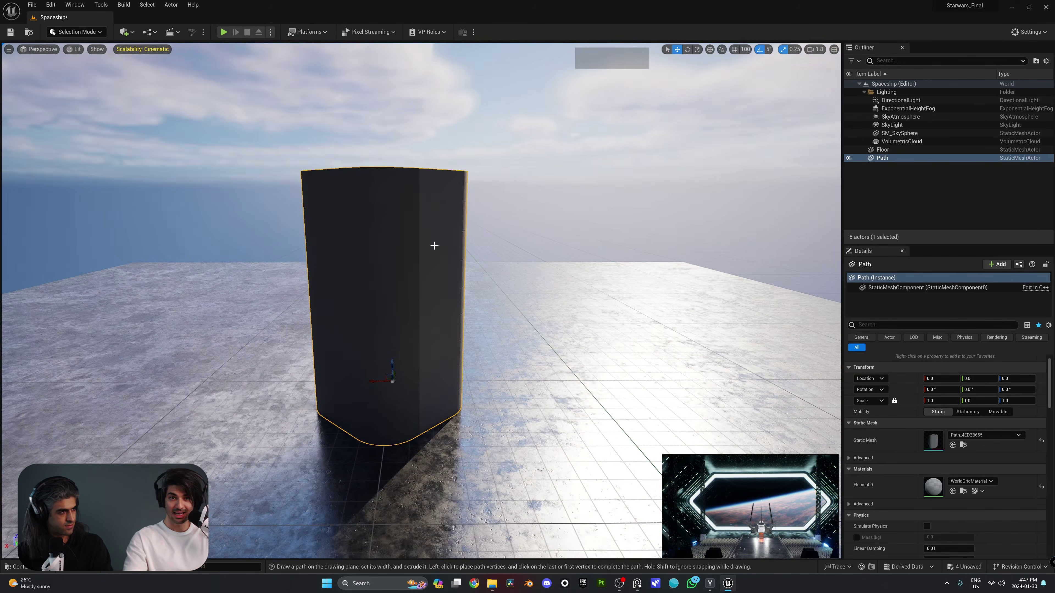
# Rotate the hexagonal extrusion 90° around the Y axis so it lies horizontally, and raise it along Z.
pyautogui.moveTo(431, 242); pyautogui.dragTo(486, 299, button='right')
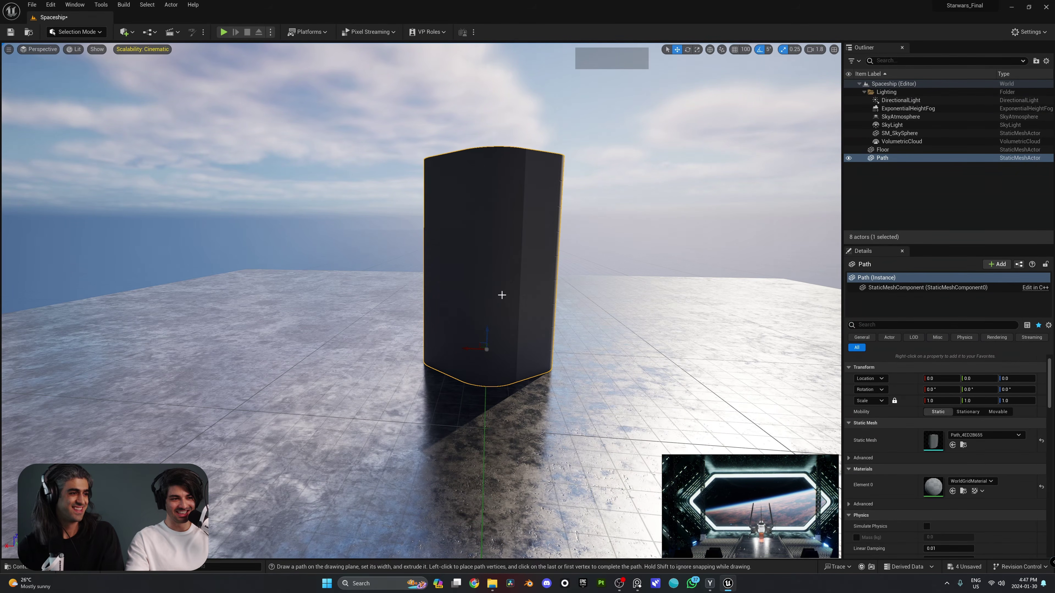
pyautogui.press('e')
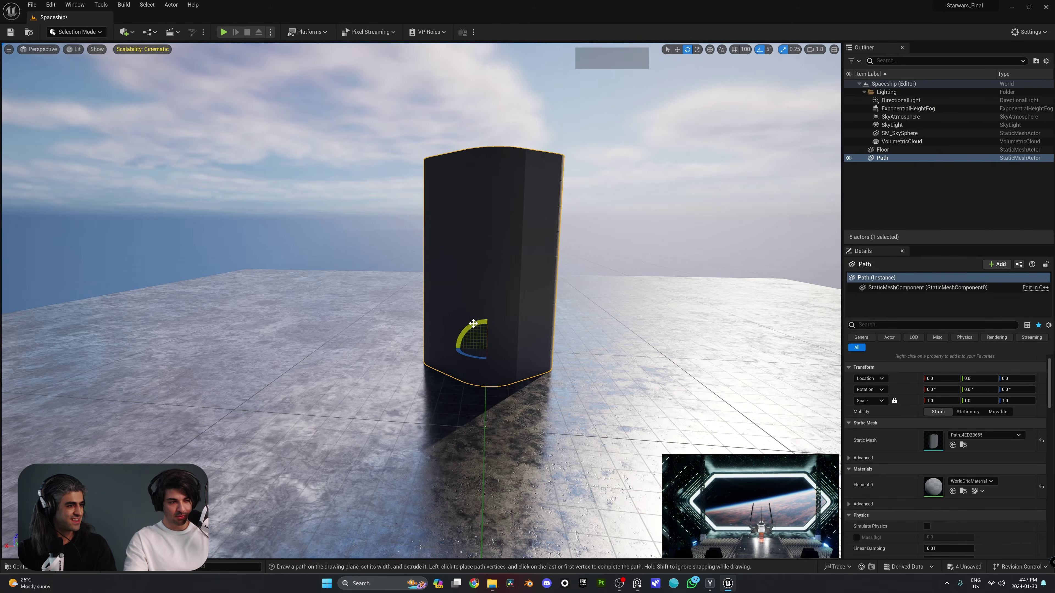
pyautogui.moveTo(474, 323); pyautogui.dragTo(485, 372)
pyautogui.press('w')
pyautogui.moveTo(487, 331); pyautogui.dragTo(486, 235)
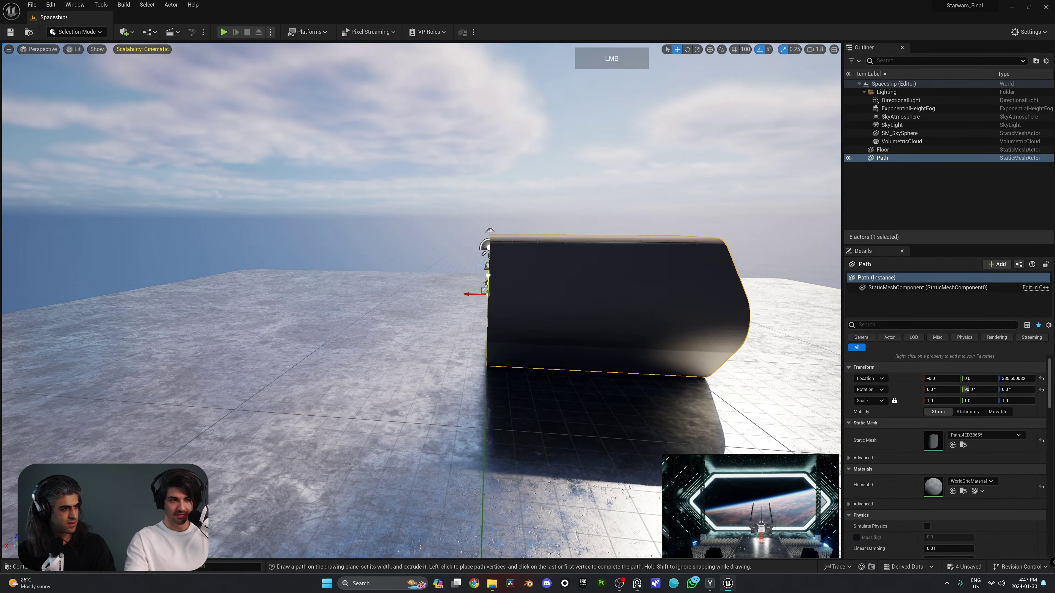
# Turn on the FPS display in the viewport.
pyautogui.press('a')
pyautogui.moveTo(486, 234); pyautogui.dragTo(512, 341, button='right')
pyautogui.press('s')
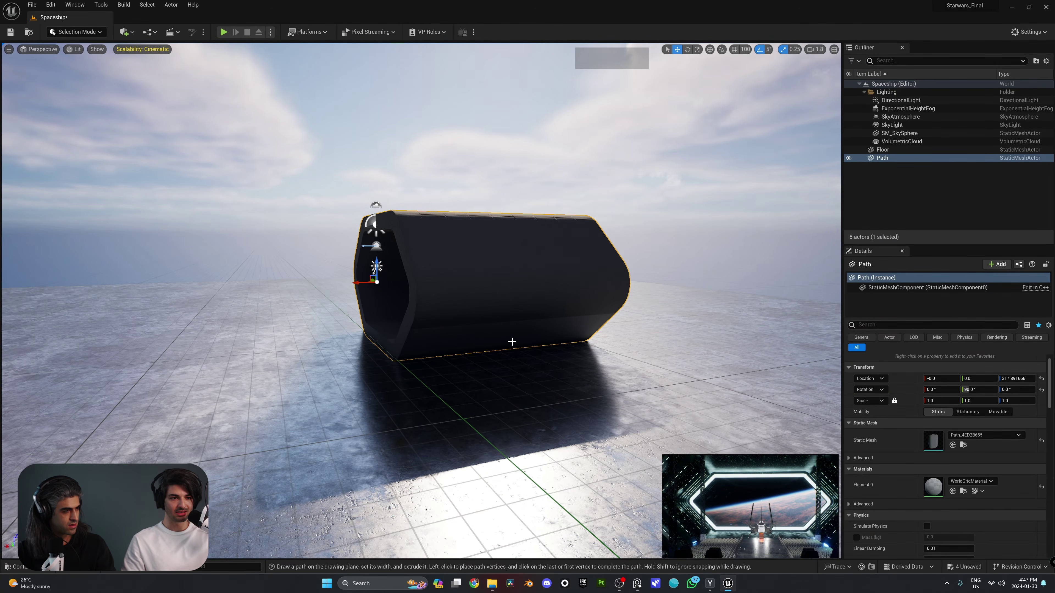
pyautogui.moveTo(532, 318); pyautogui.dragTo(552, 253, button='right')
pyautogui.press('d')
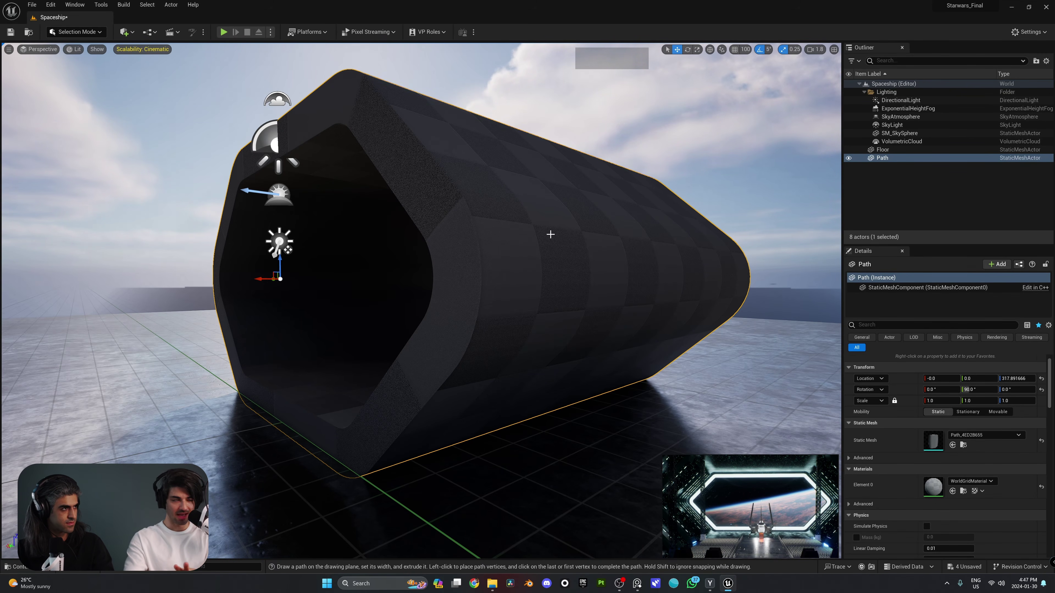
pyautogui.click(8, 49)
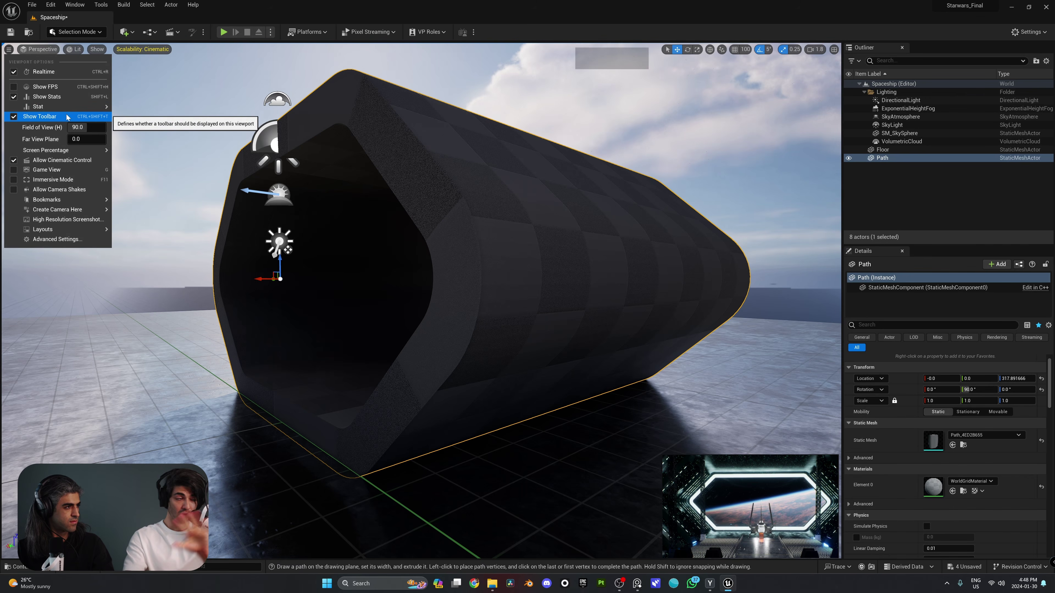
pyautogui.click(43, 88)
pyautogui.click(182, 80)
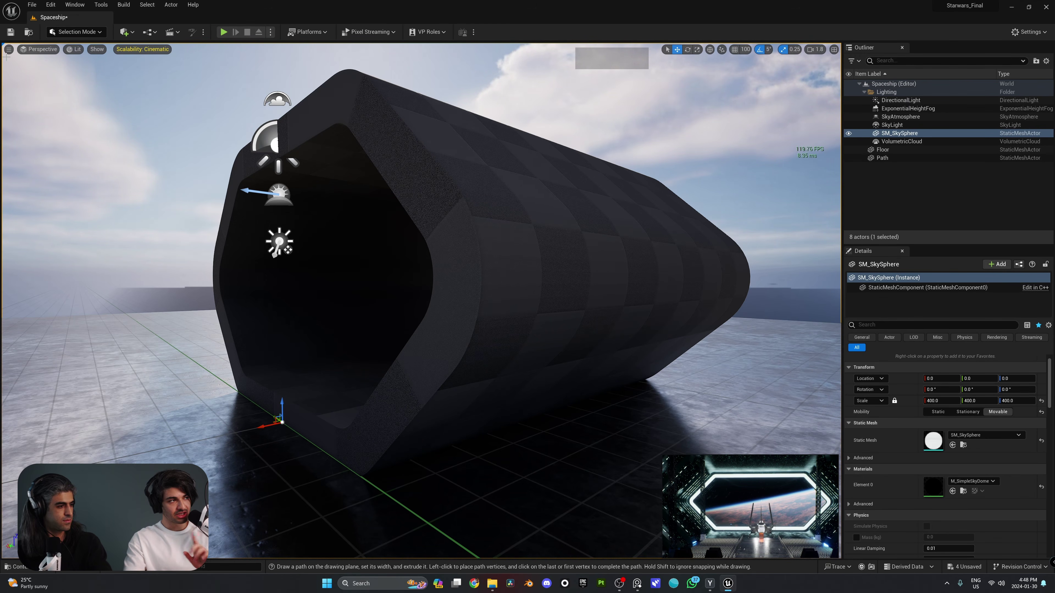
# Widen the viewport's horizontal field of view to about 141 and check how the hexagonal shell looks.
pyautogui.click(8, 49)
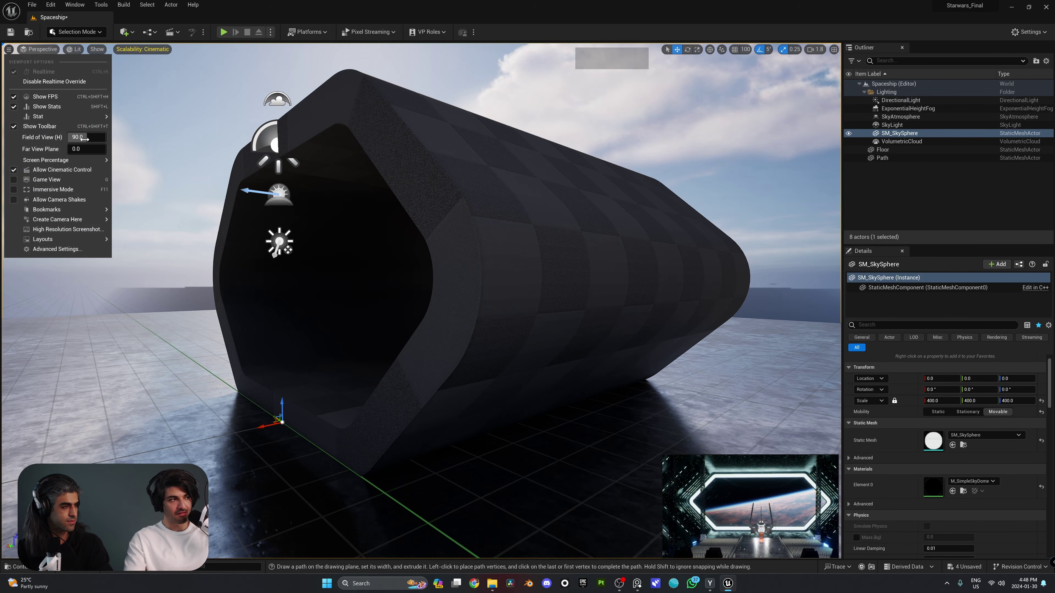
pyautogui.moveTo(84, 139)
pyautogui.mouseDown()
pyautogui.moveTo(125, 138)
pyautogui.moveTo(54, 139)
pyautogui.moveTo(98, 137)
pyautogui.mouseUp()
pyautogui.moveTo(357, 258)
pyautogui.mouseDown(button='right')
pyautogui.moveTo(490, 258)
pyautogui.moveTo(332, 257)
pyautogui.moveTo(374, 262)
pyautogui.moveTo(353, 262)
pyautogui.mouseUp(button='right')
pyautogui.press('s')
pyautogui.press('w')
# Set the viewport's horizontal field of view to 90.
pyautogui.click(8, 49)
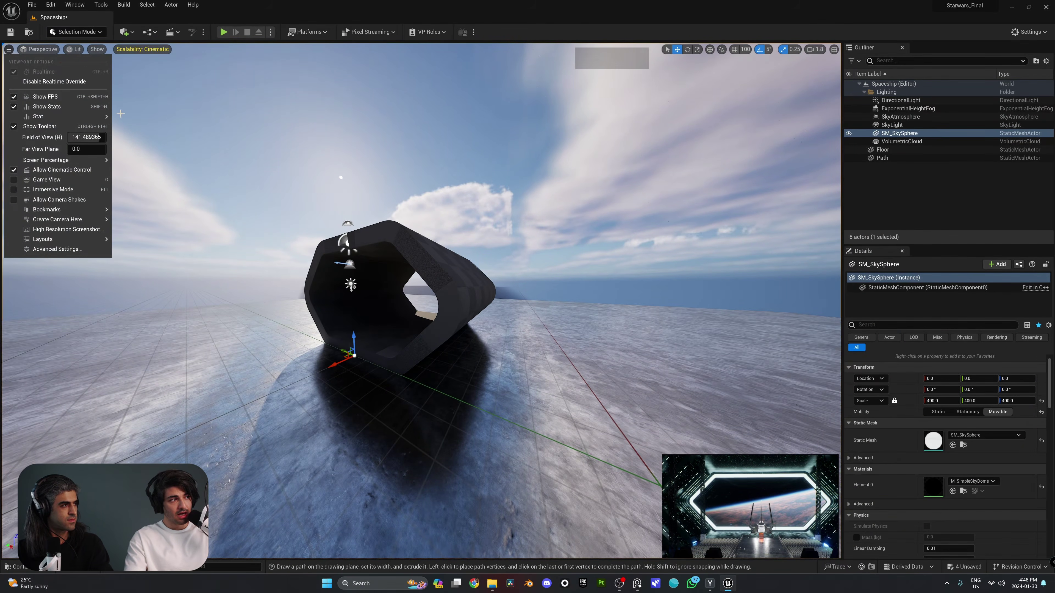
pyautogui.click(87, 137)
pyautogui.write('90')
pyautogui.press('Return')
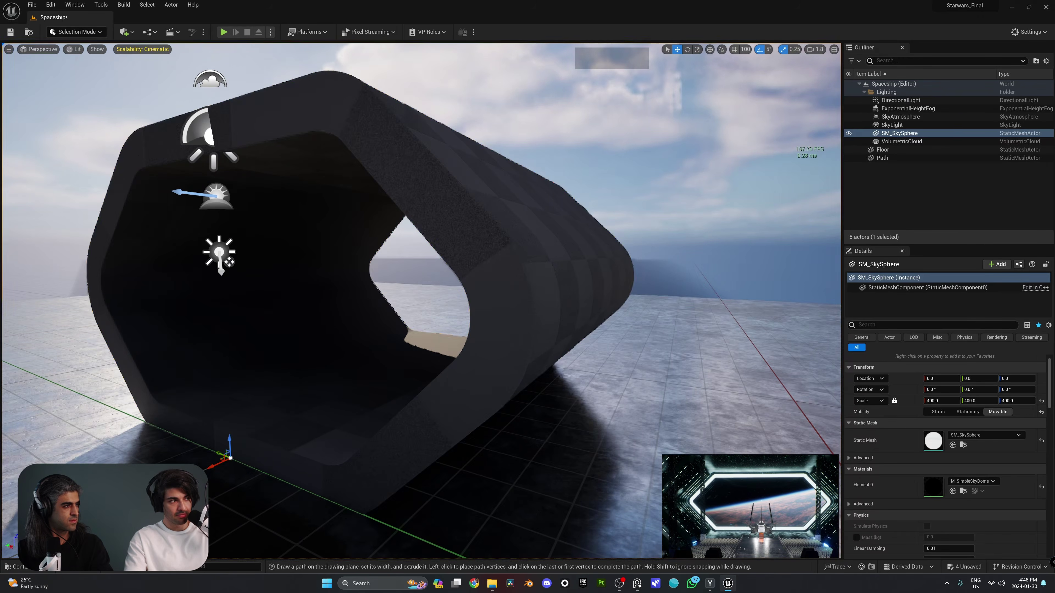
# Select the hexagonal extrusion and show it up close in the Left orthographic view.
pyautogui.click(374, 258)
pyautogui.moveTo(374, 257); pyautogui.dragTo(400, 155, button='right')
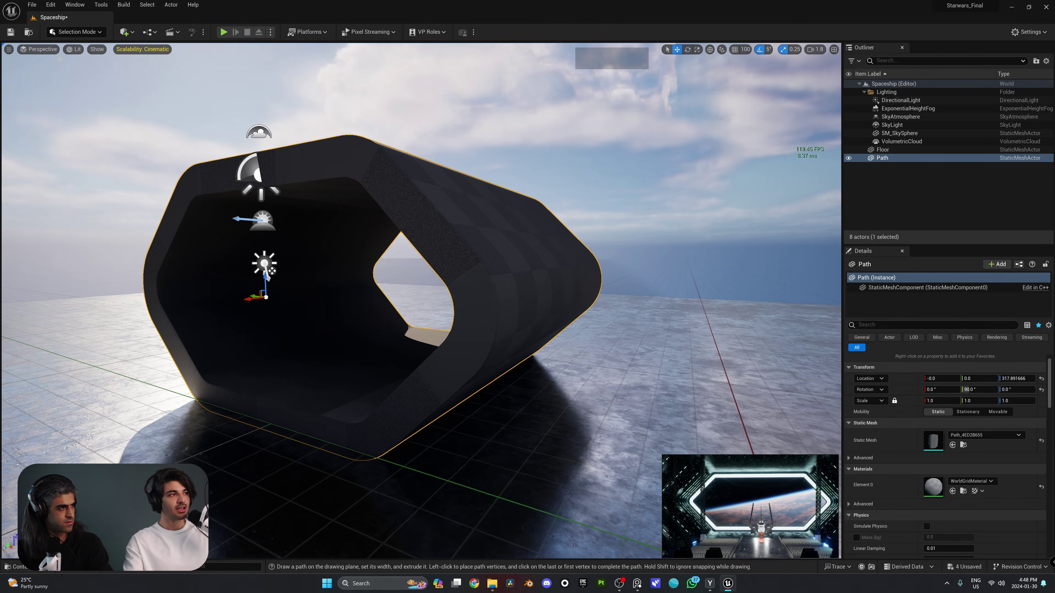
pyautogui.click(41, 49)
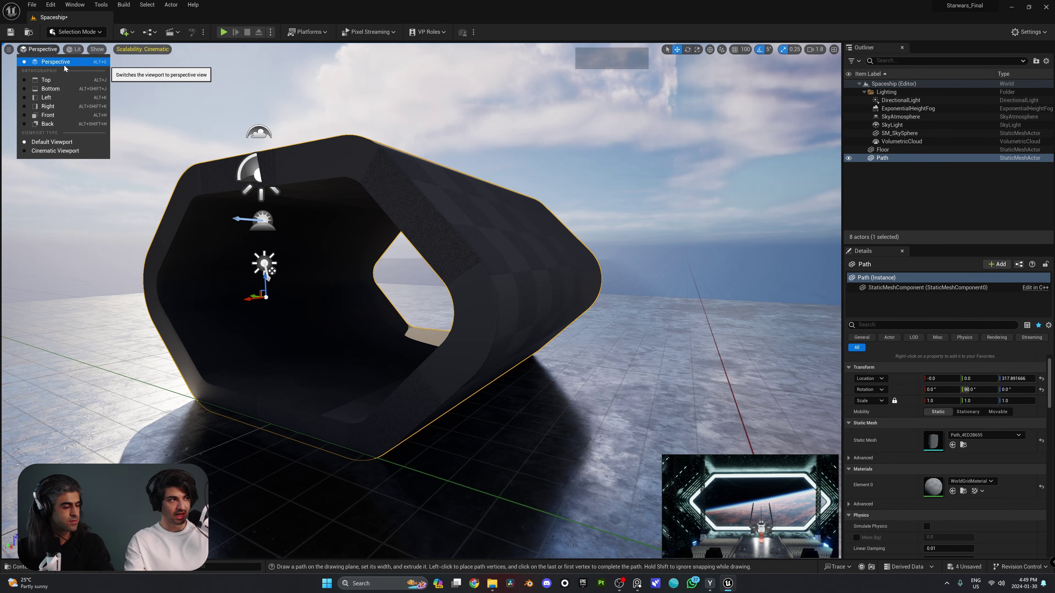
pyautogui.click(58, 97)
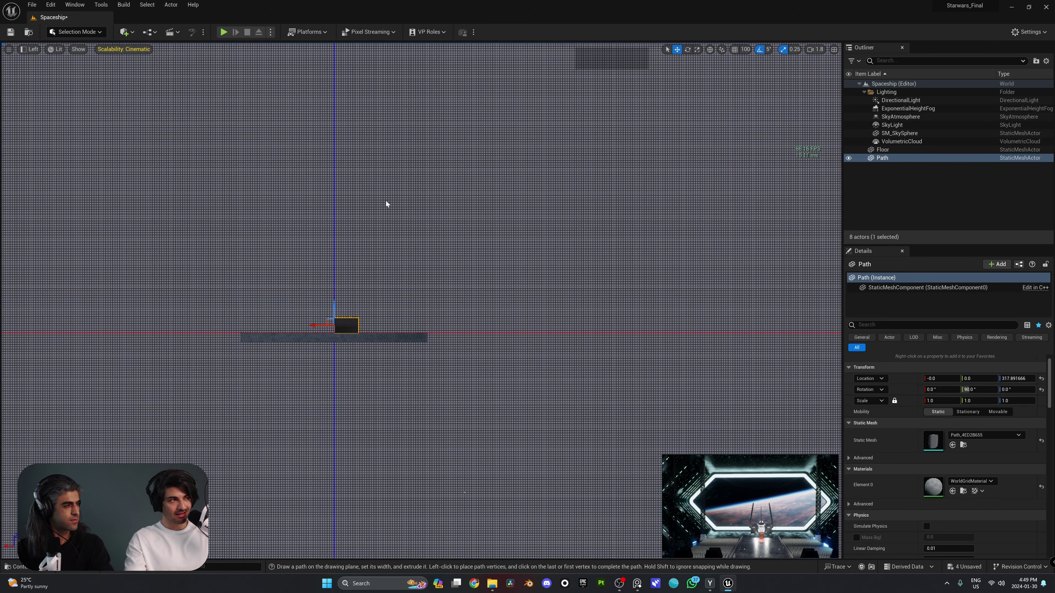
pyautogui.scroll(8, 451, 277)
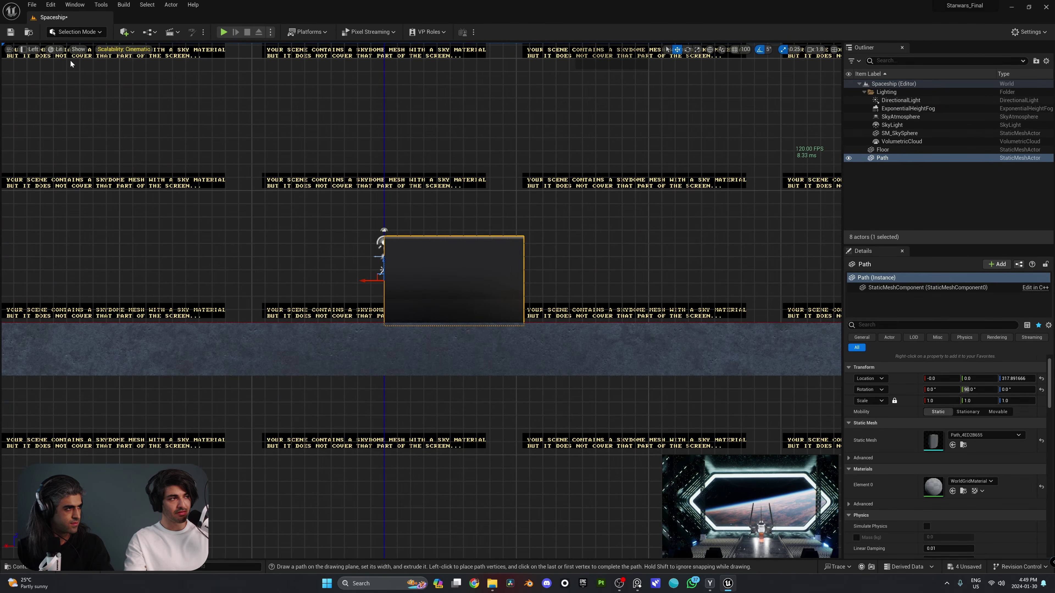
pyautogui.moveTo(186, 183); pyautogui.dragTo(195, 148, button='right')
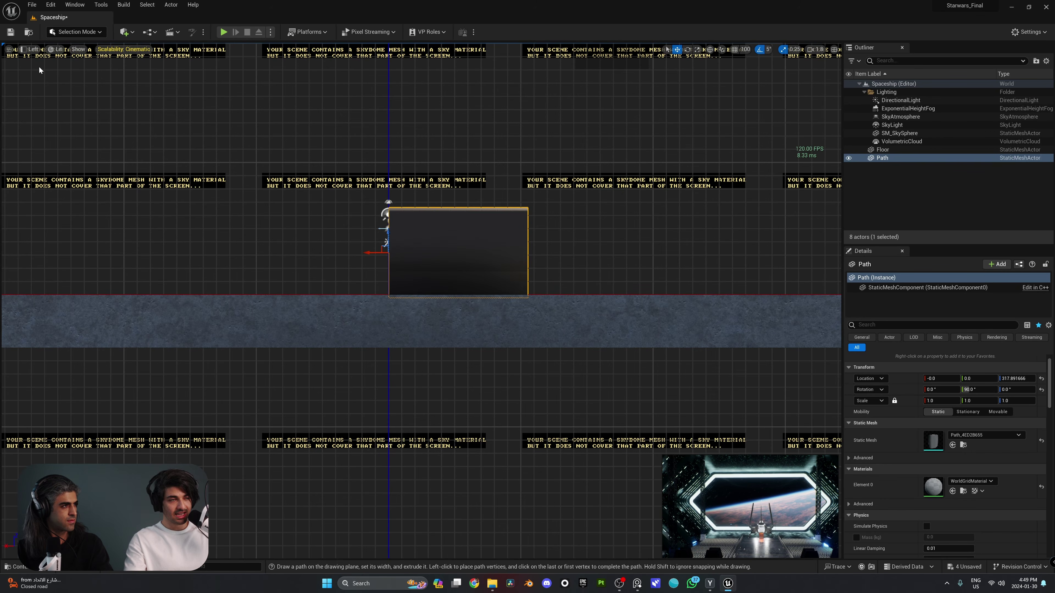
# Switch the orthographic viewport's view mode from Lit to Wireframe.
pyautogui.click(50, 50)
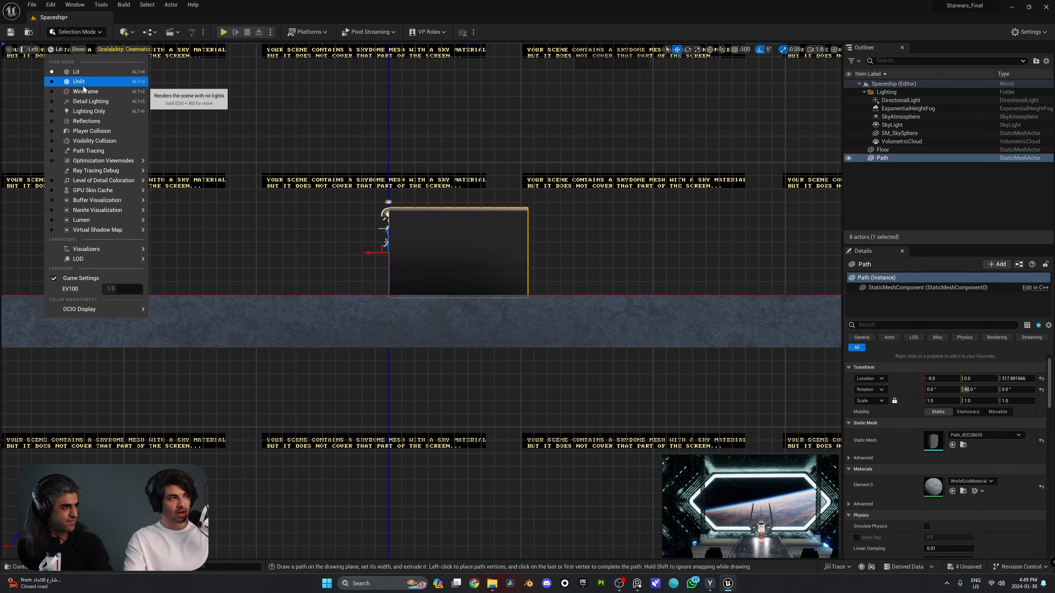
pyautogui.click(85, 90)
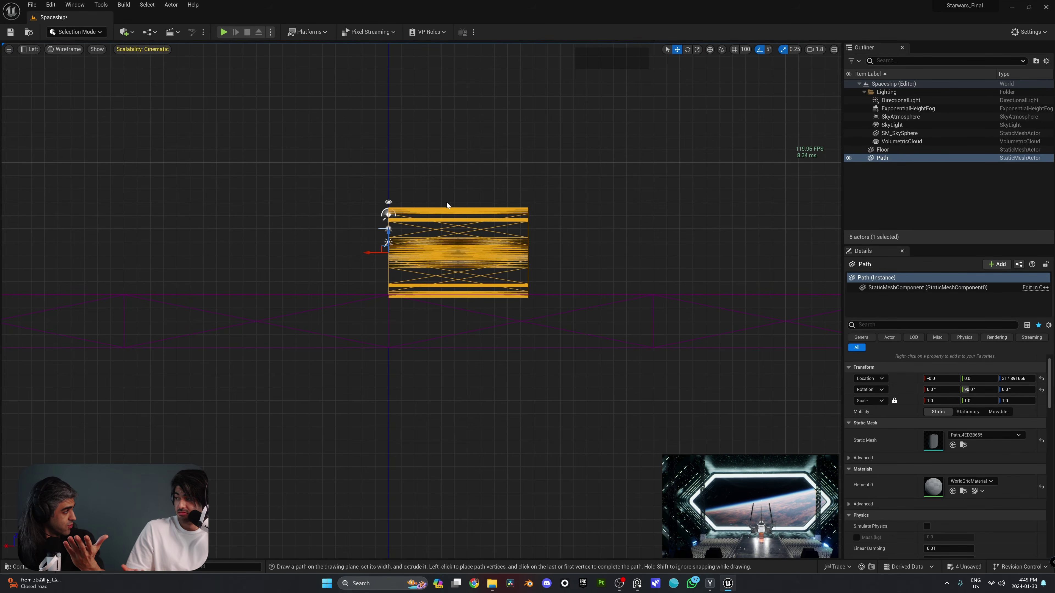
pyautogui.click(65, 50)
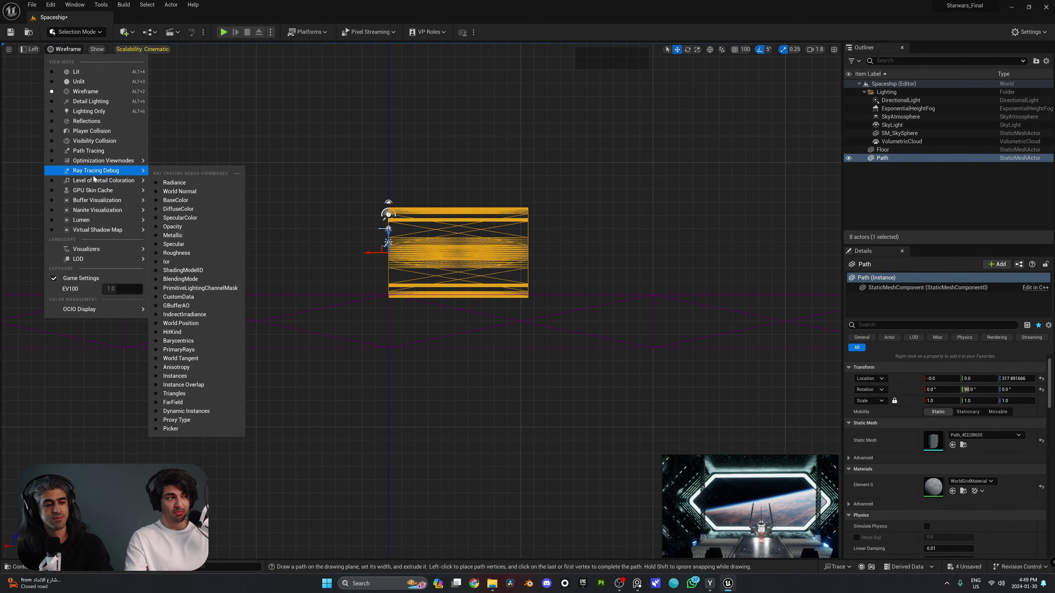
pyautogui.click(29, 53)
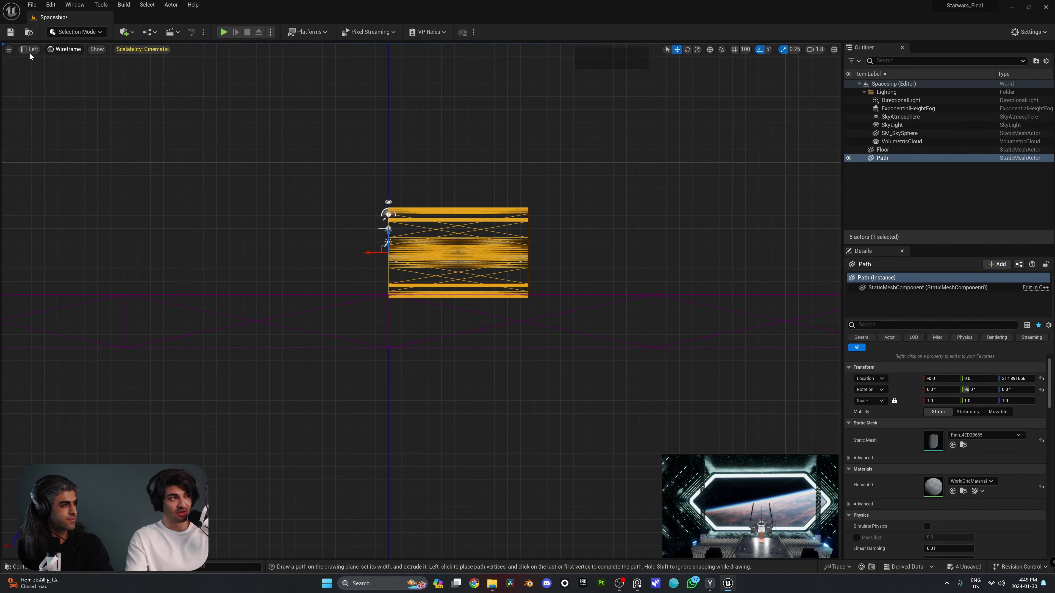
# Switch the viewport to the Top orthographic view and centre the hexagonal extrusion in it.
pyautogui.click(30, 50)
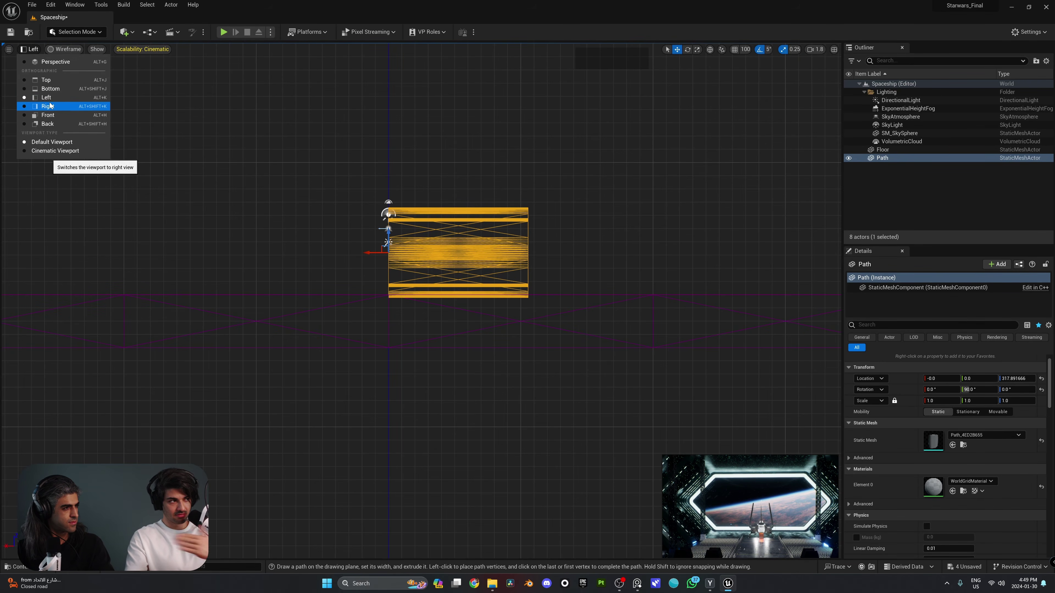
pyautogui.scroll(3, 382, 188)
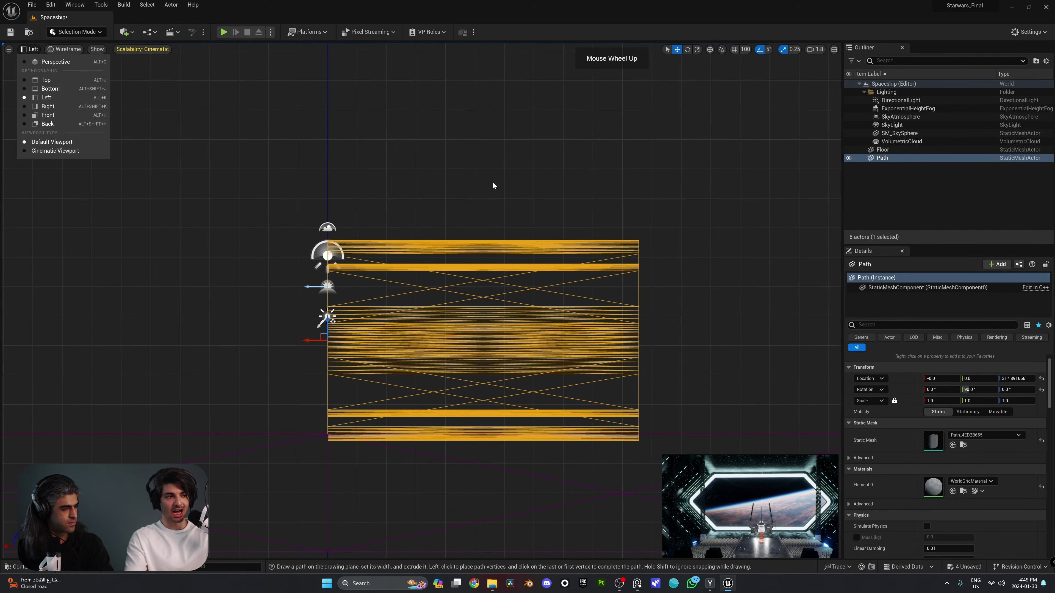
pyautogui.click(61, 81)
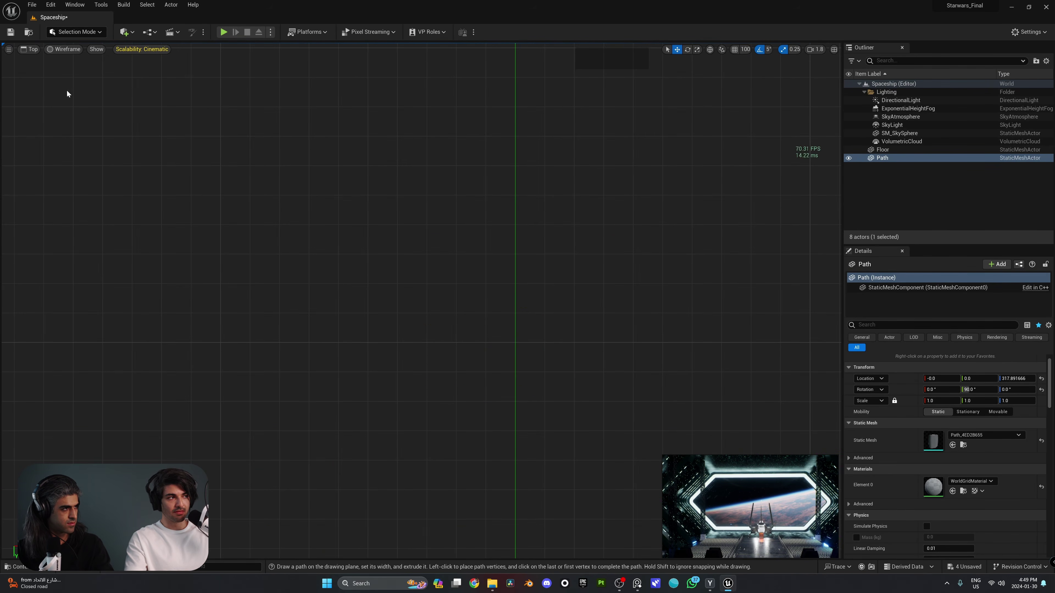
pyautogui.scroll(-5, 513, 242)
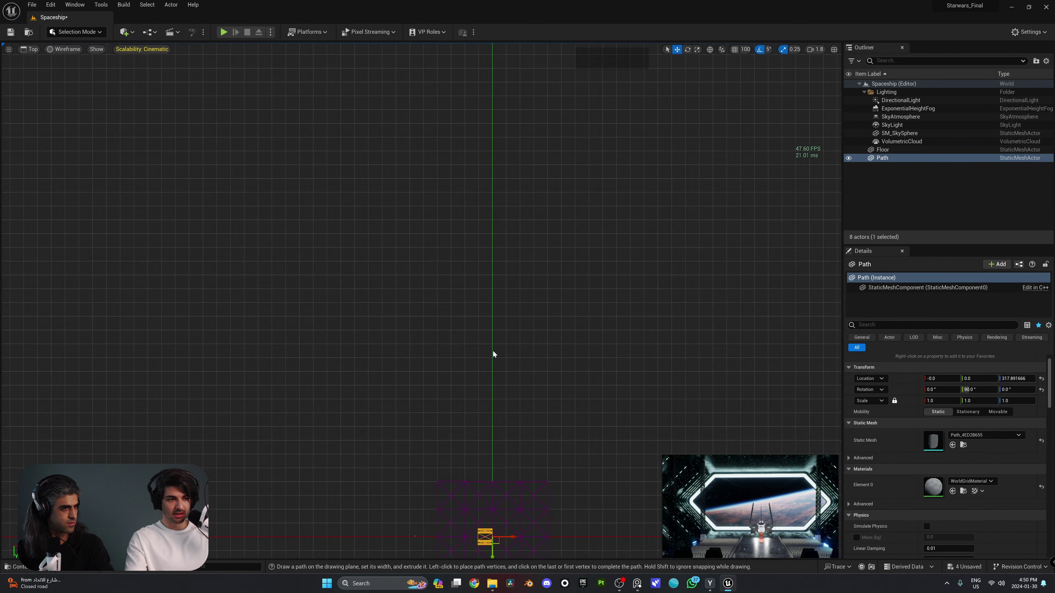
pyautogui.scroll(-4, 493, 354)
pyautogui.moveTo(495, 381); pyautogui.dragTo(510, 289, button='right')
pyautogui.scroll(11, 524, 442)
pyautogui.scroll(4, 473, 204)
pyautogui.moveTo(475, 202)
pyautogui.mouseDown(button='right')
pyautogui.moveTo(497, 257)
pyautogui.moveTo(490, 210)
pyautogui.mouseUp(button='right')
# Switch the viewport to the Front orthographic view and frame the hexagonal profile.
pyautogui.click(78, 49)
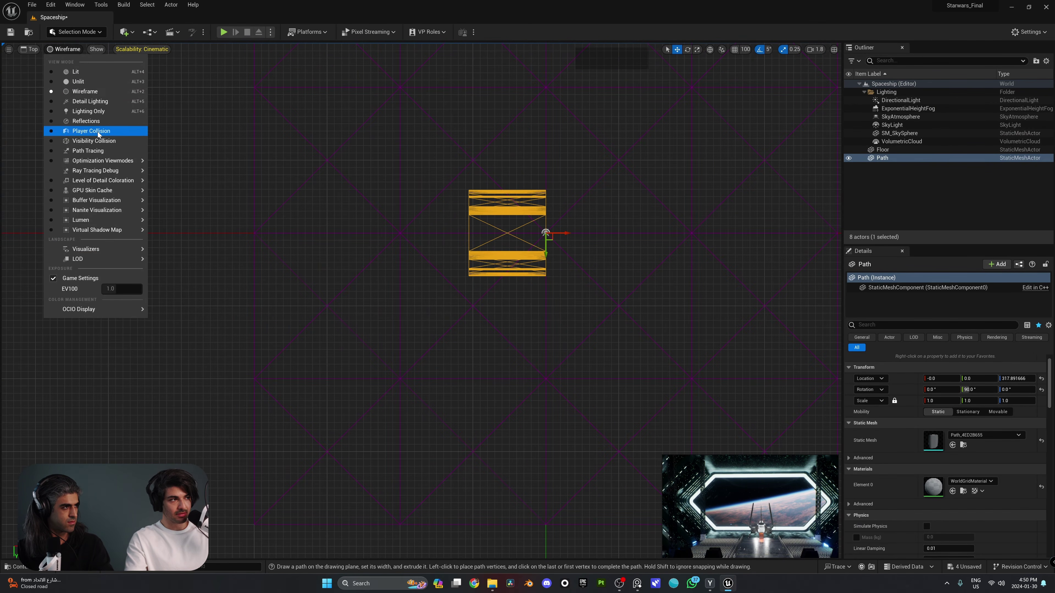
pyautogui.click(30, 49)
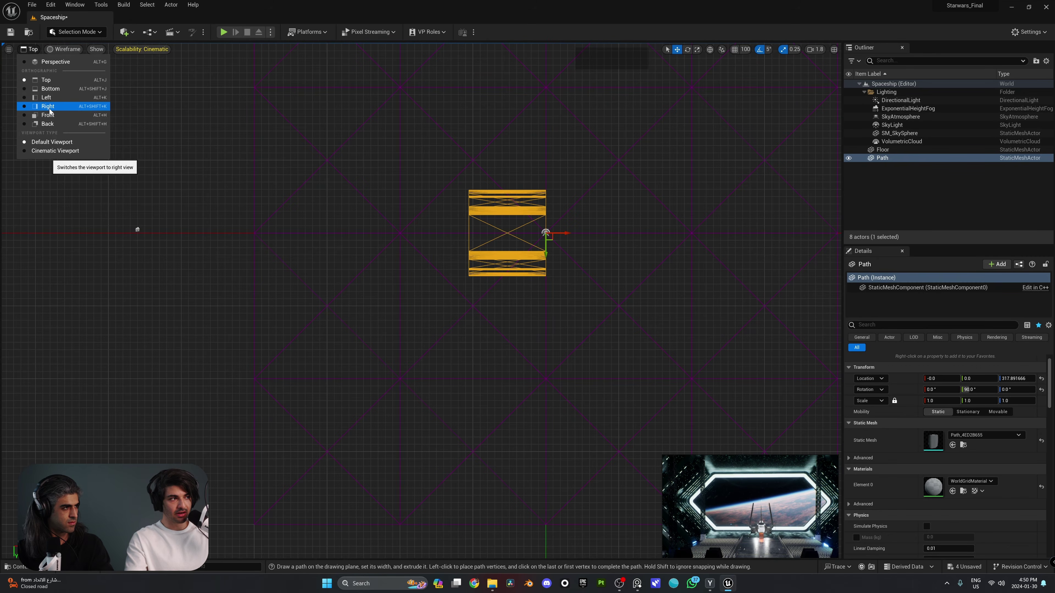
pyautogui.click(67, 114)
pyautogui.scroll(5, 481, 323)
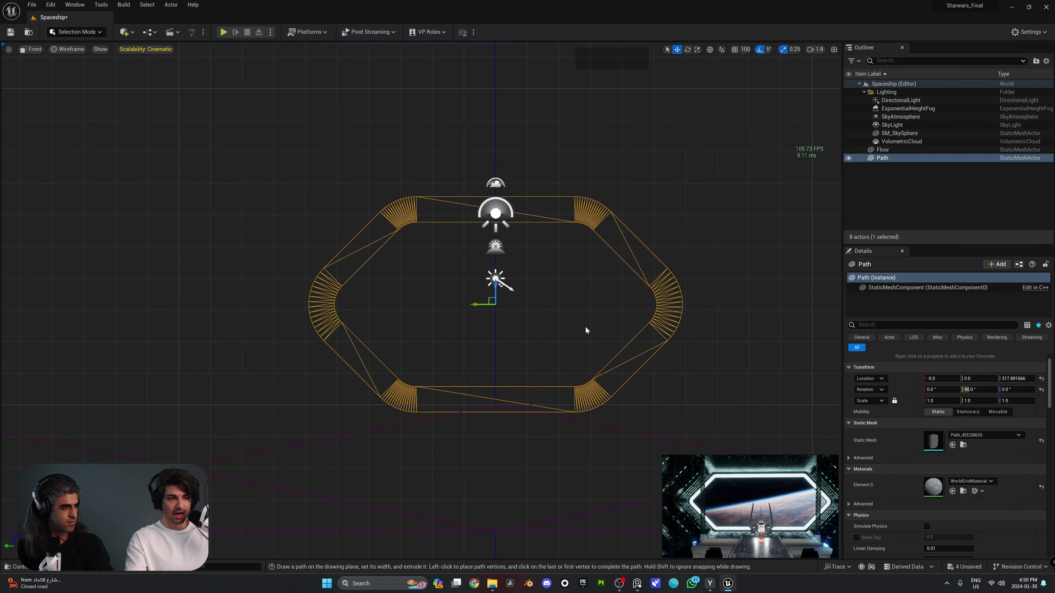
pyautogui.moveTo(468, 335); pyautogui.dragTo(420, 295, button='right')
# Deselect the hexagonal extrusion and measure the inner height between its lower and upper walls.
pyautogui.click(642, 168)
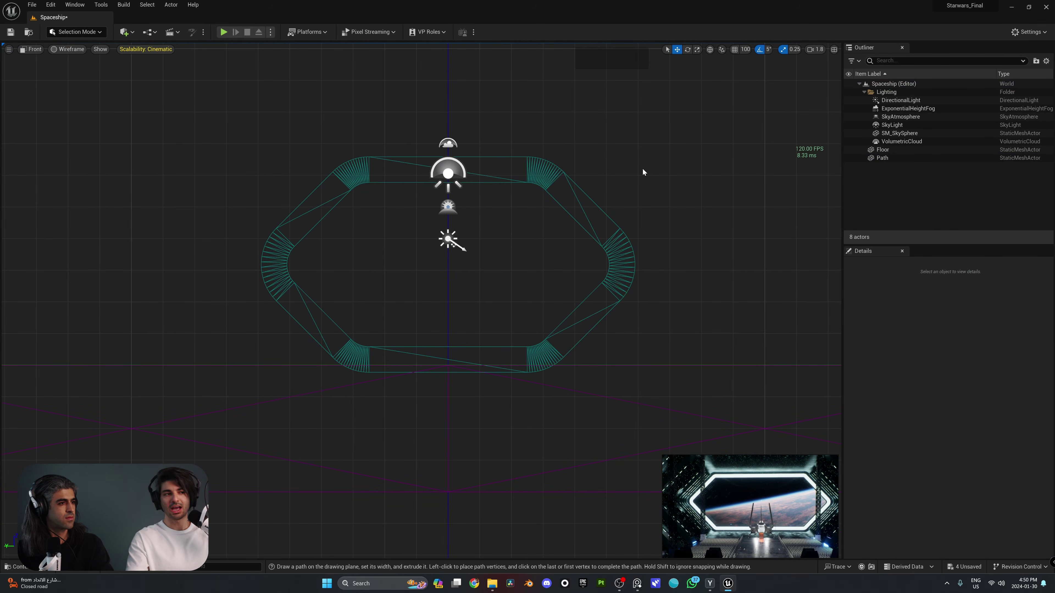
pyautogui.scroll(3, 646, 203)
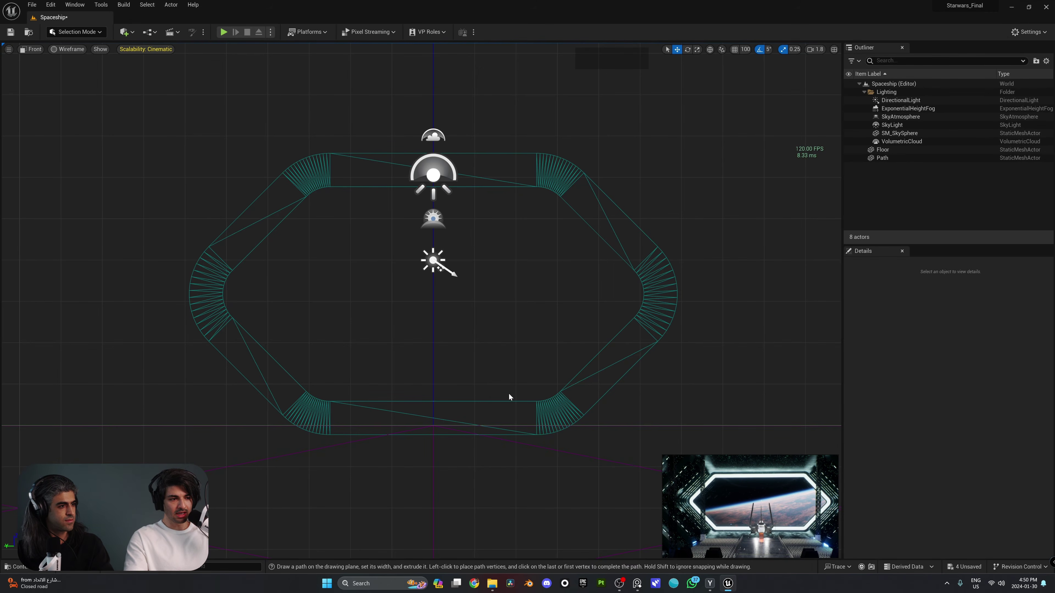
pyautogui.middleClick(501, 401)
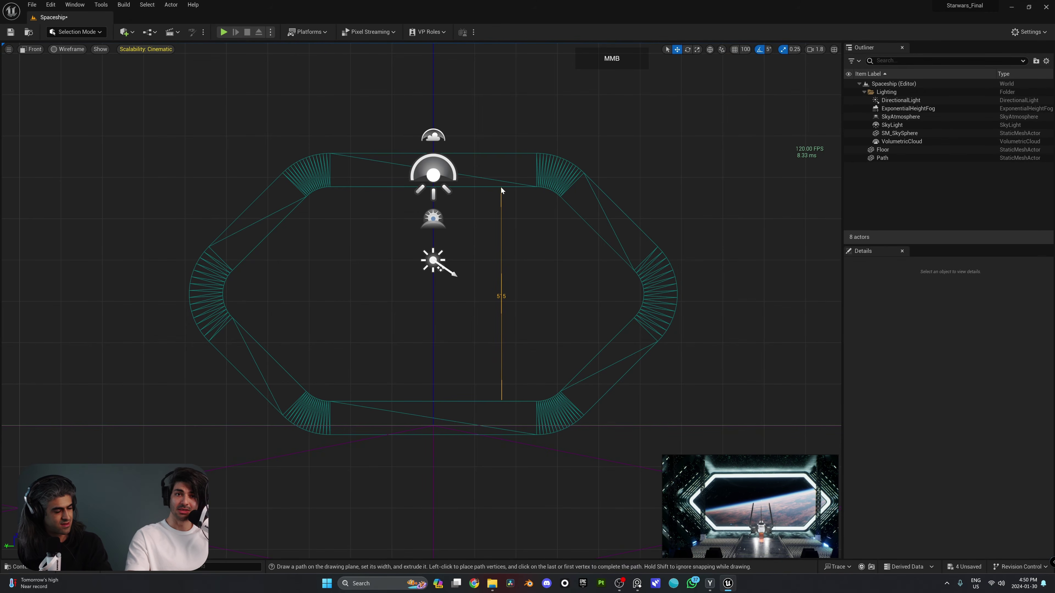
pyautogui.press('Escape')
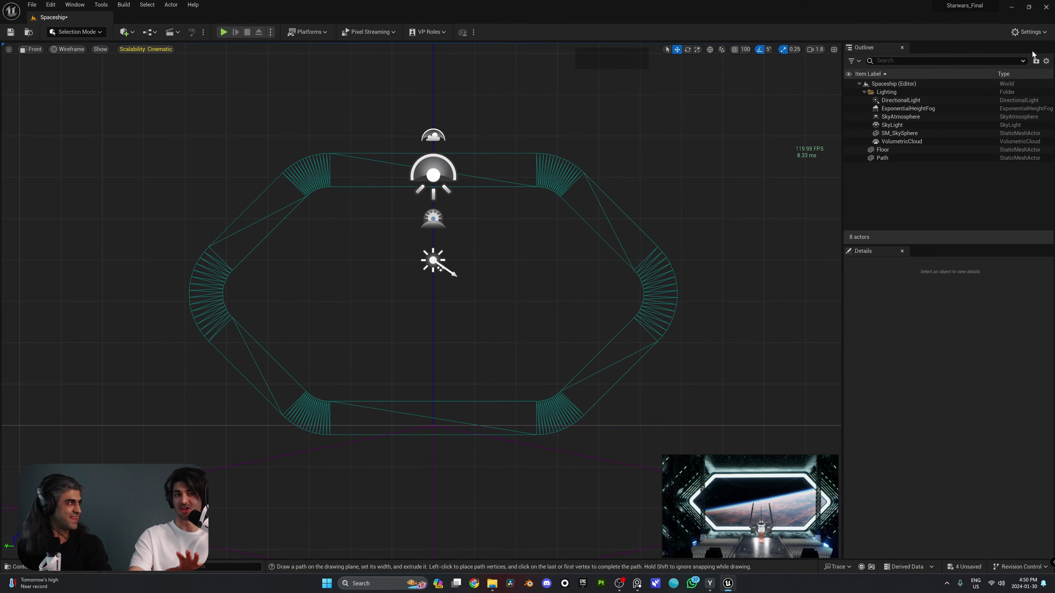
pyautogui.click(1022, 33)
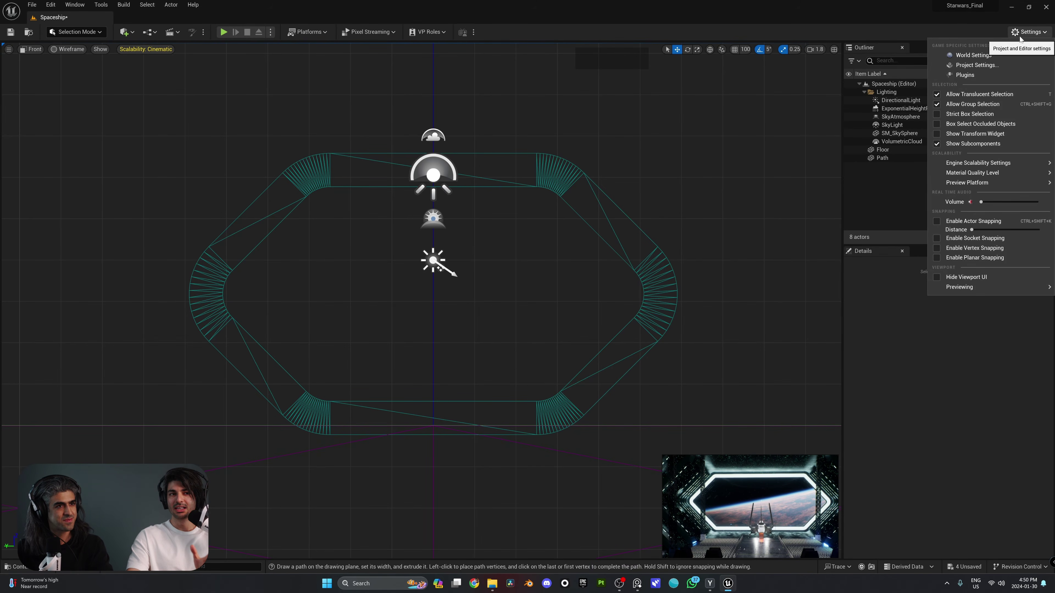
pyautogui.click(996, 65)
pyautogui.moveTo(625, 108); pyautogui.dragTo(646, 104)
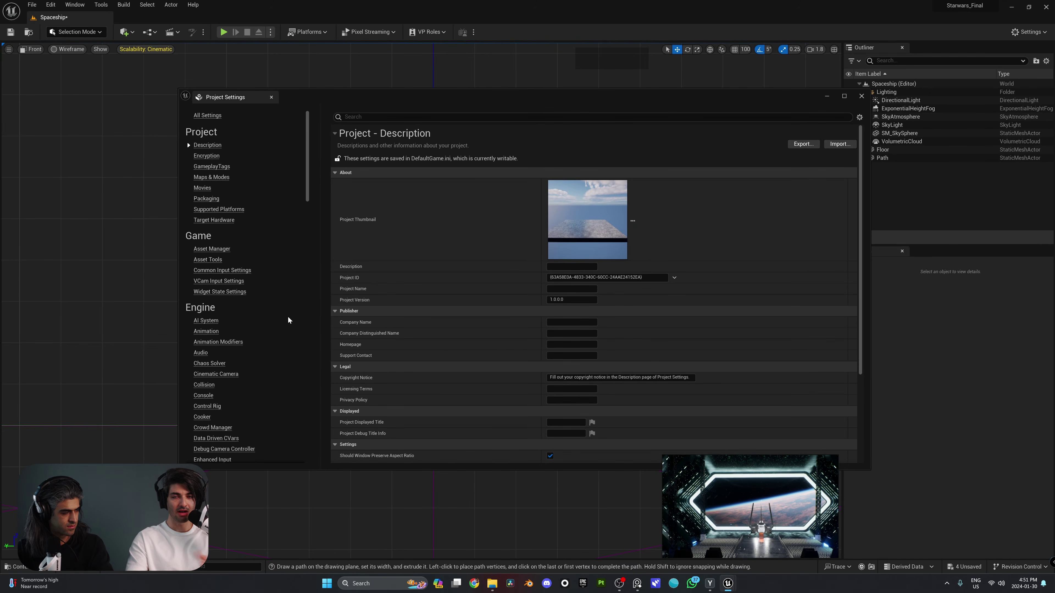
pyautogui.scroll(-3, 375, 309)
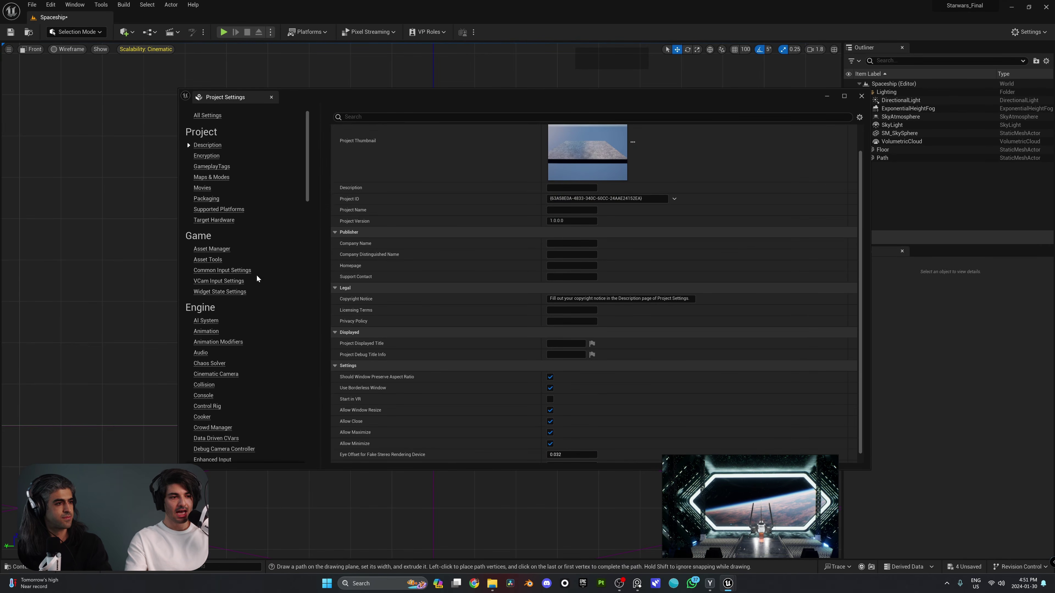
pyautogui.click(861, 96)
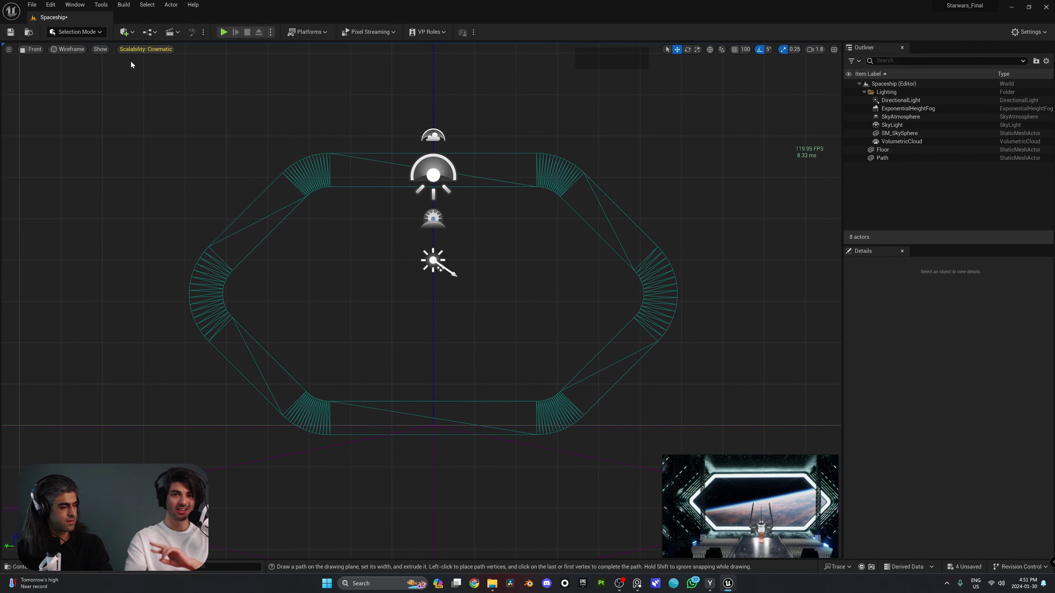
# Set the measuring tool units to Meters in the Level Editor viewport preferences and close the preferences.
pyautogui.click(51, 5)
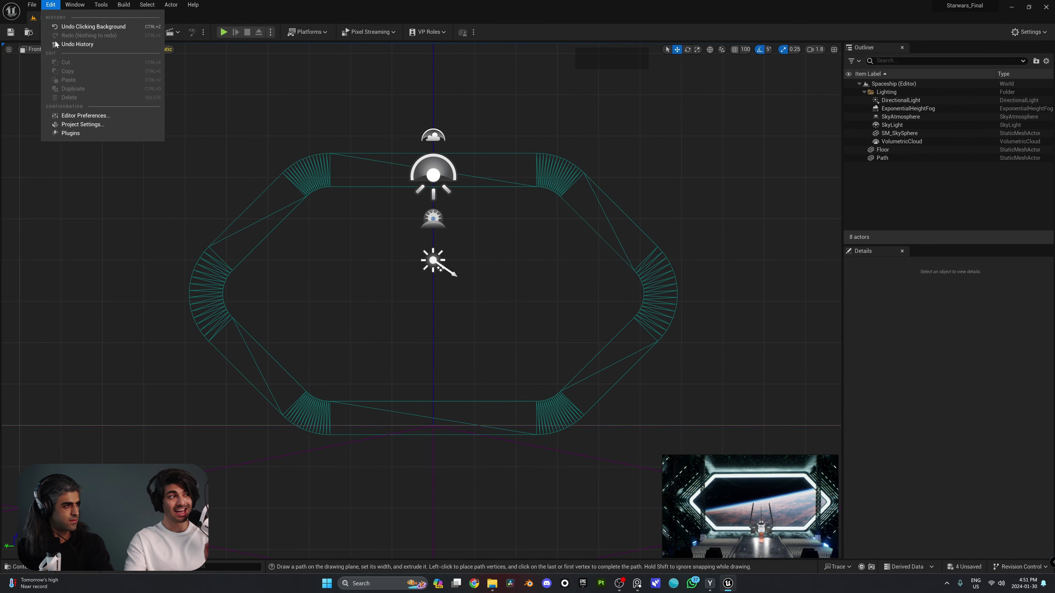
pyautogui.click(91, 117)
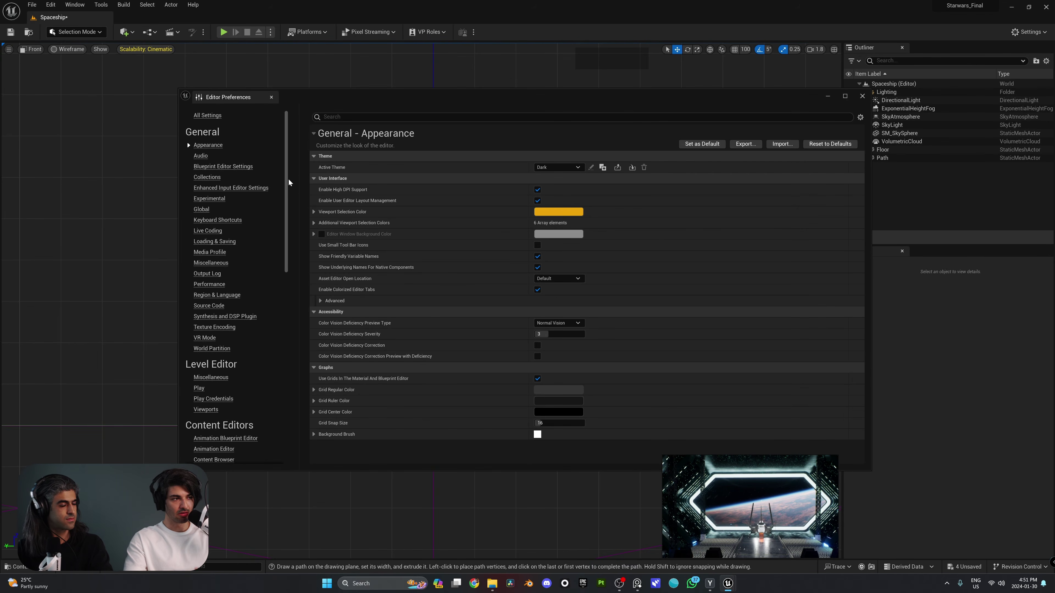
pyautogui.click(289, 196)
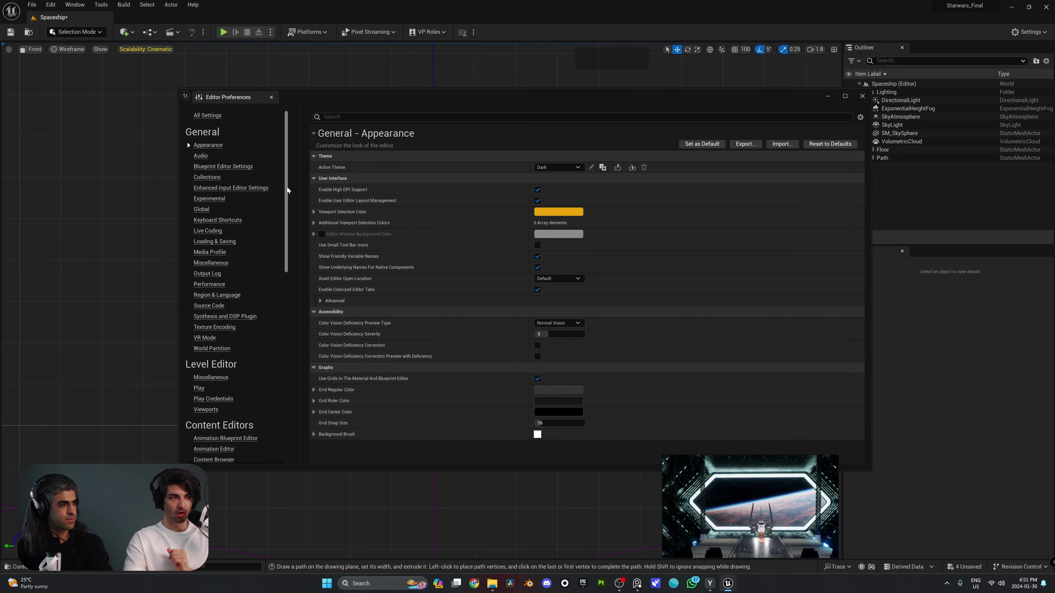
pyautogui.moveTo(287, 187); pyautogui.dragTo(278, 240)
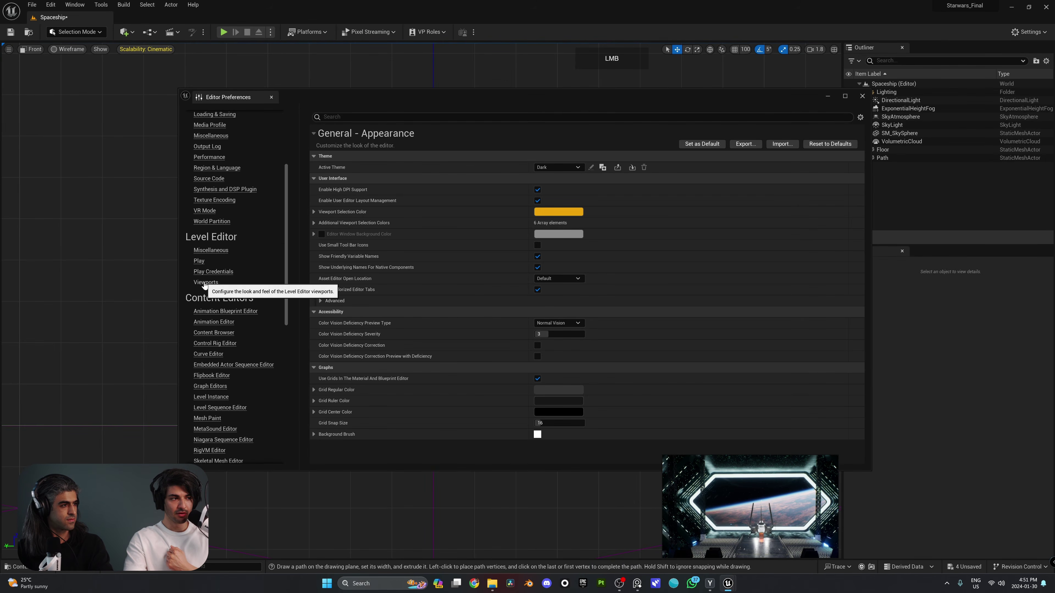
pyautogui.click(200, 284)
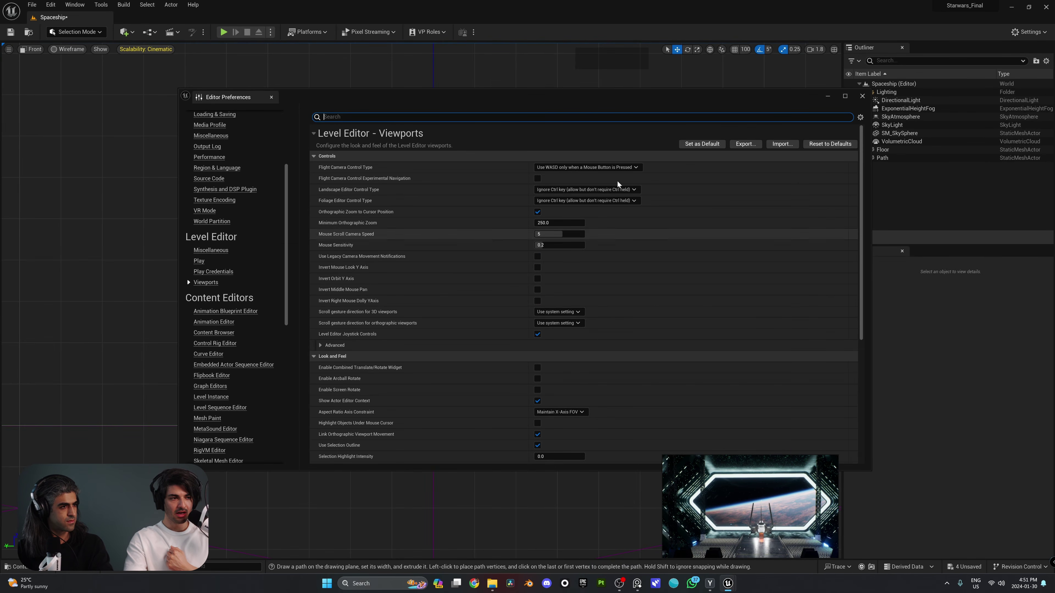
pyautogui.scroll(-3, 449, 205)
pyautogui.scroll(-4, 447, 204)
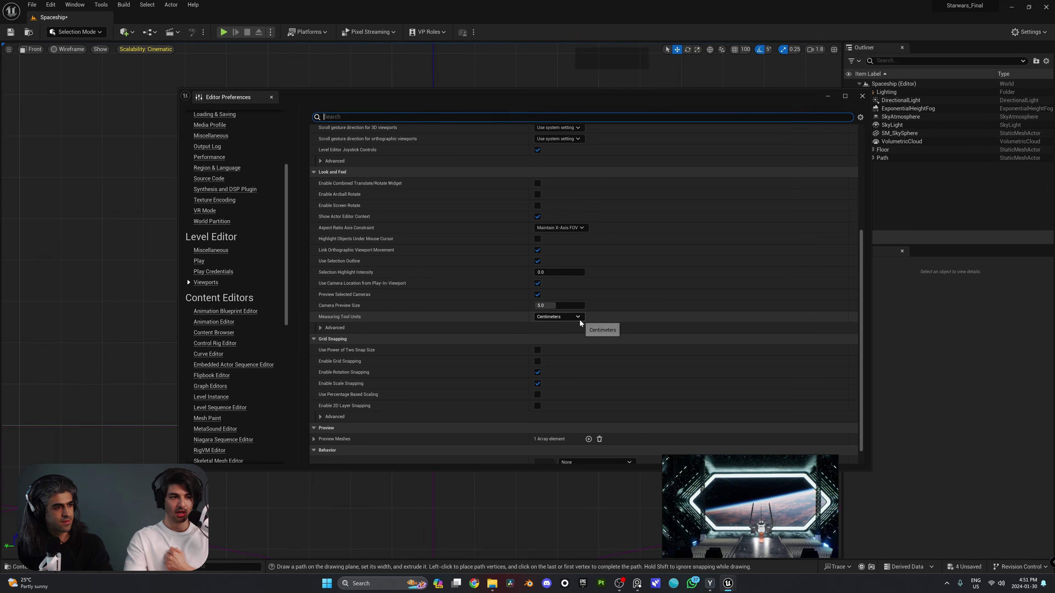
pyautogui.click(571, 317)
pyautogui.click(571, 332)
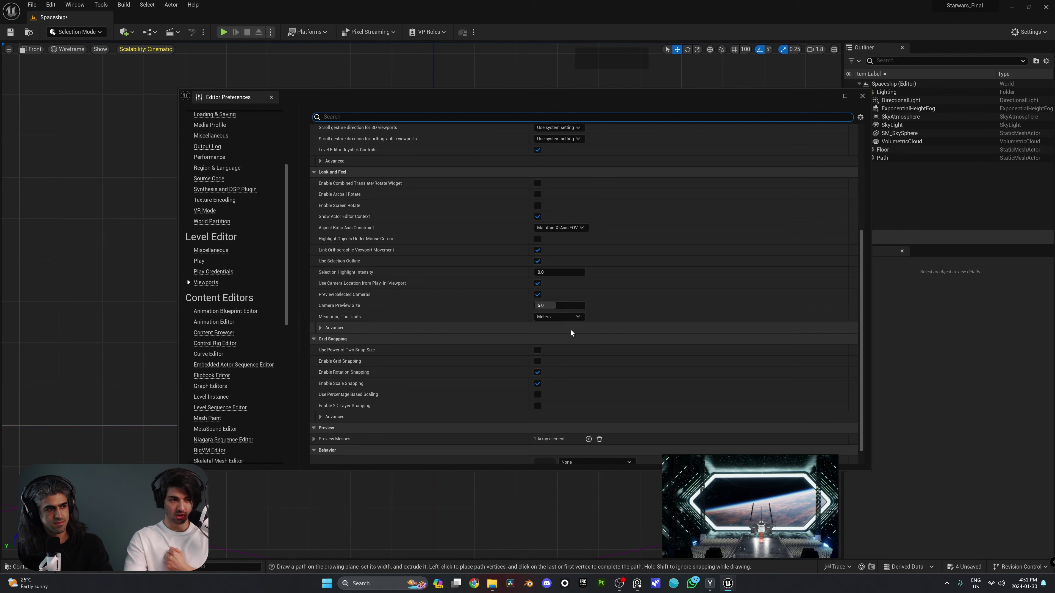
pyautogui.click(860, 96)
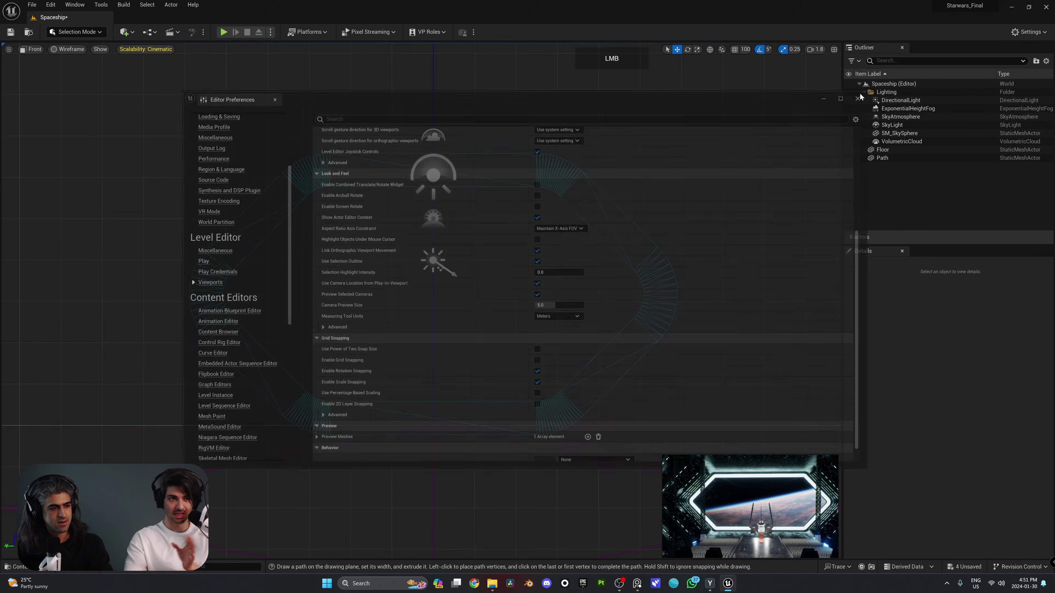
# Measure the hexagonal shell's inner height between its lower and upper walls in the Front view.
pyautogui.scroll(3, 536, 345)
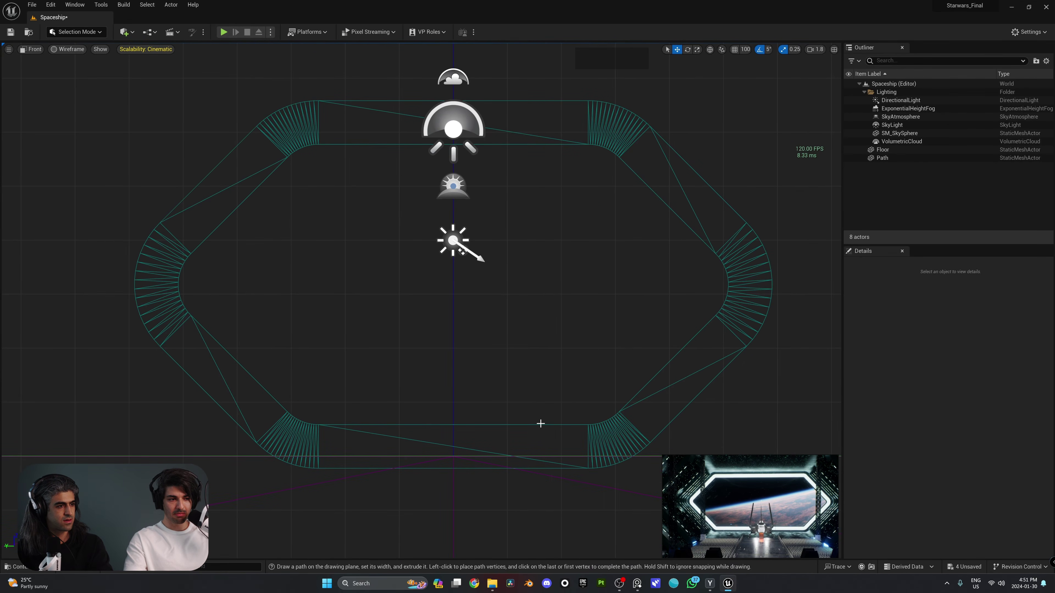
pyautogui.moveTo(546, 311); pyautogui.dragTo(539, 147, button='middle')
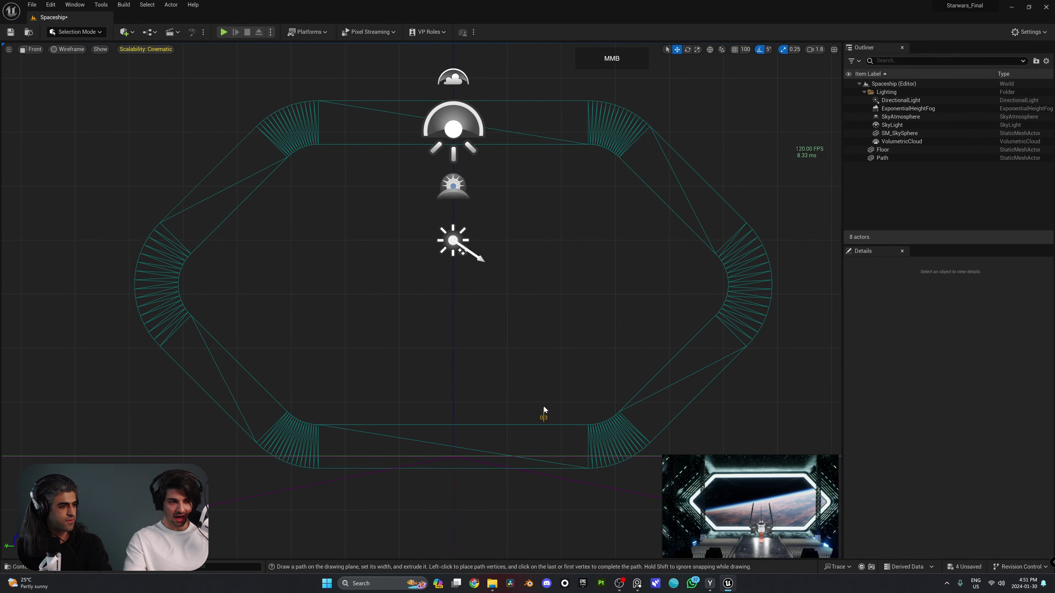
pyautogui.moveTo(544, 409); pyautogui.dragTo(545, 152, button='middle')
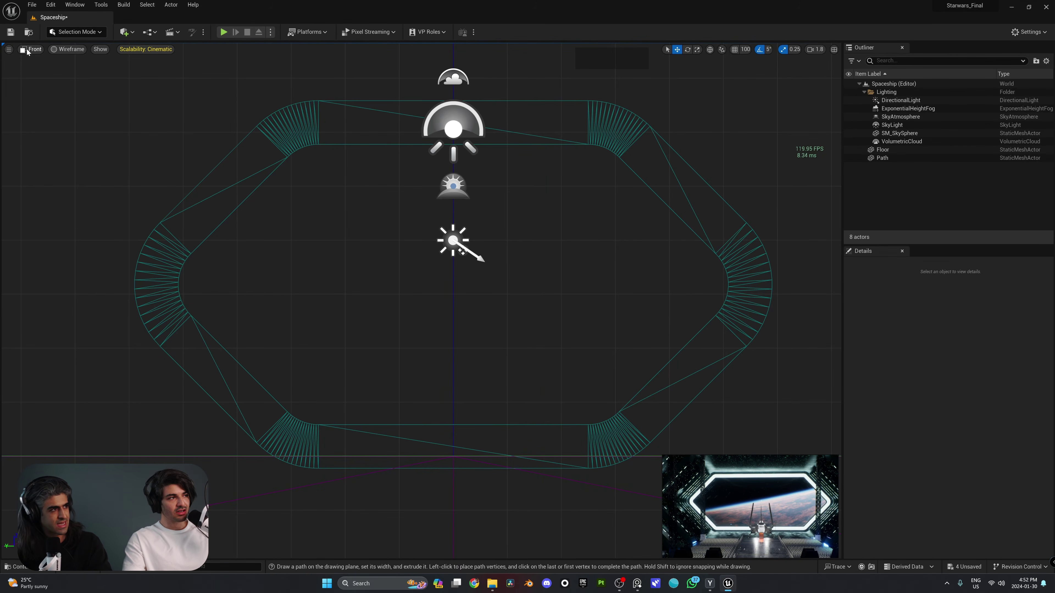
# Switch the viewport to the Left orthographic view and measure the hexagonal extrusion's length from end to end.
pyautogui.click(27, 50)
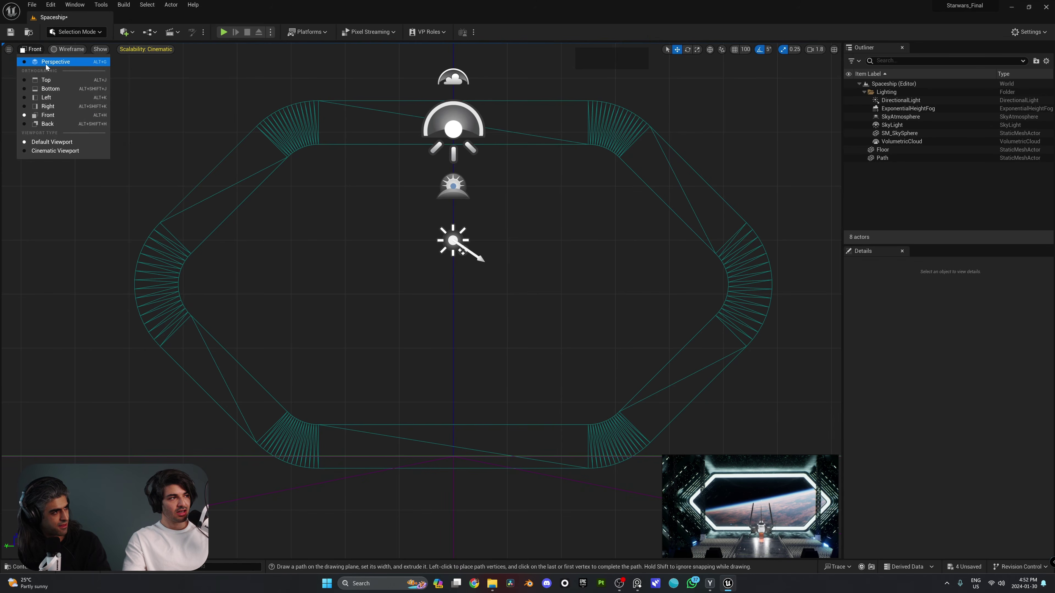
pyautogui.click(62, 101)
pyautogui.scroll(-3, 338, 284)
pyautogui.scroll(4, 164, 220)
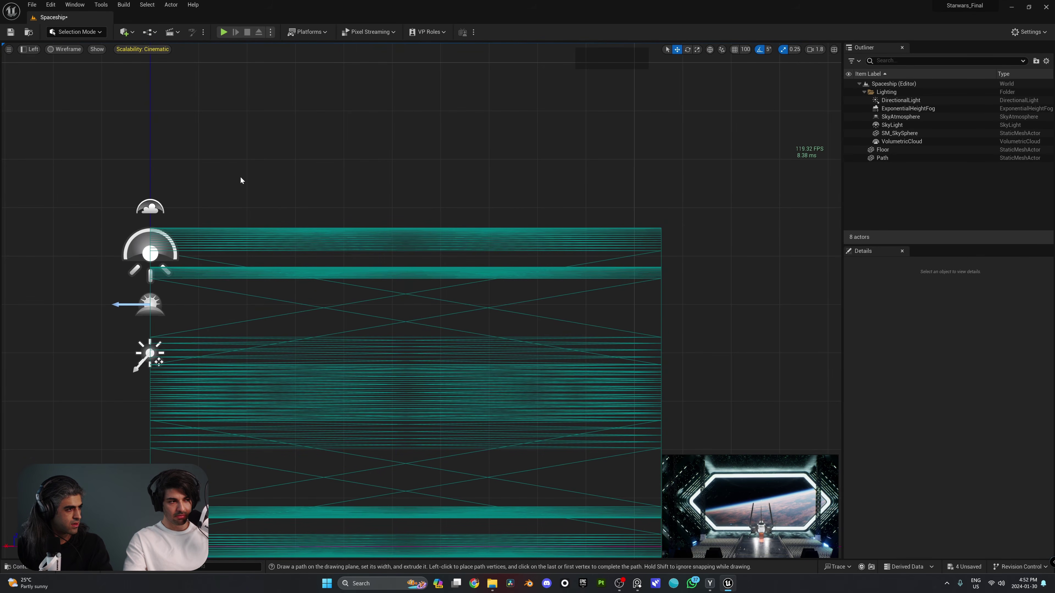
pyautogui.moveTo(209, 160); pyautogui.dragTo(658, 167, button='middle')
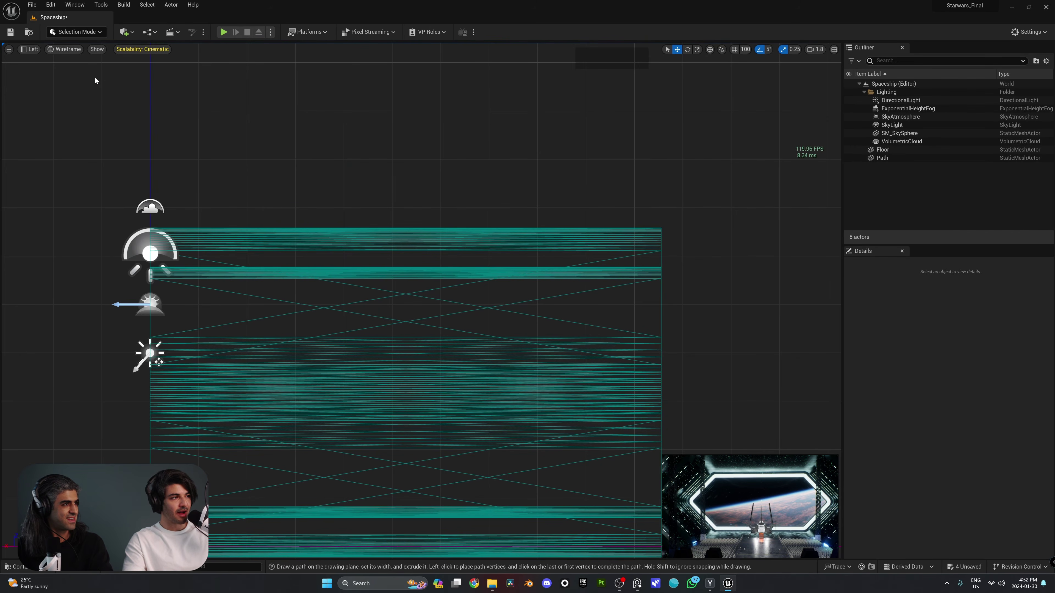
# Select the hexagonal extrusion and scale it uniformly to 8 on all axes.
pyautogui.scroll(-5, 306, 146)
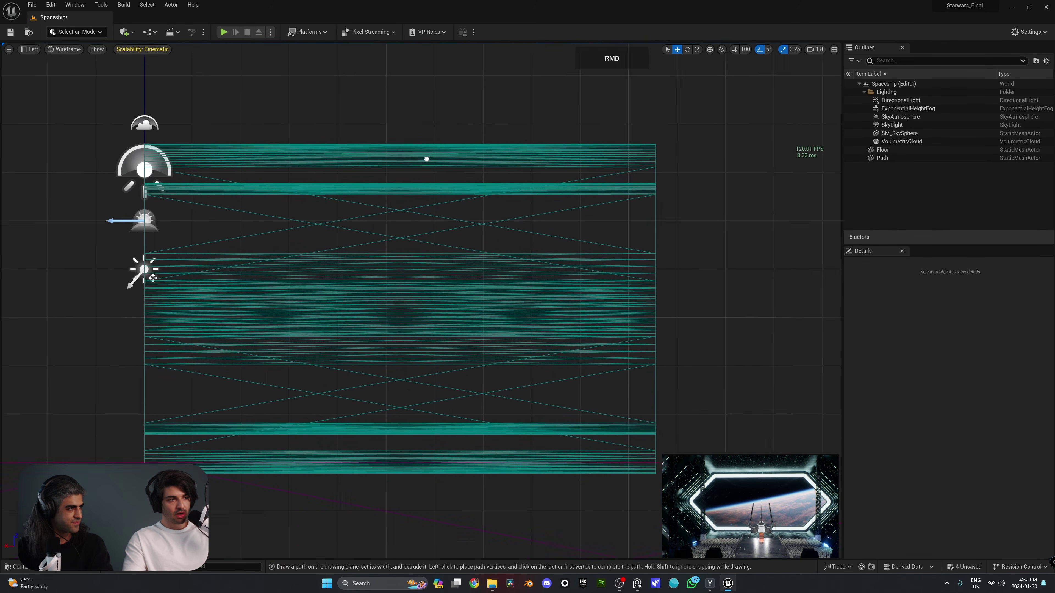
pyautogui.scroll(-2, 426, 206)
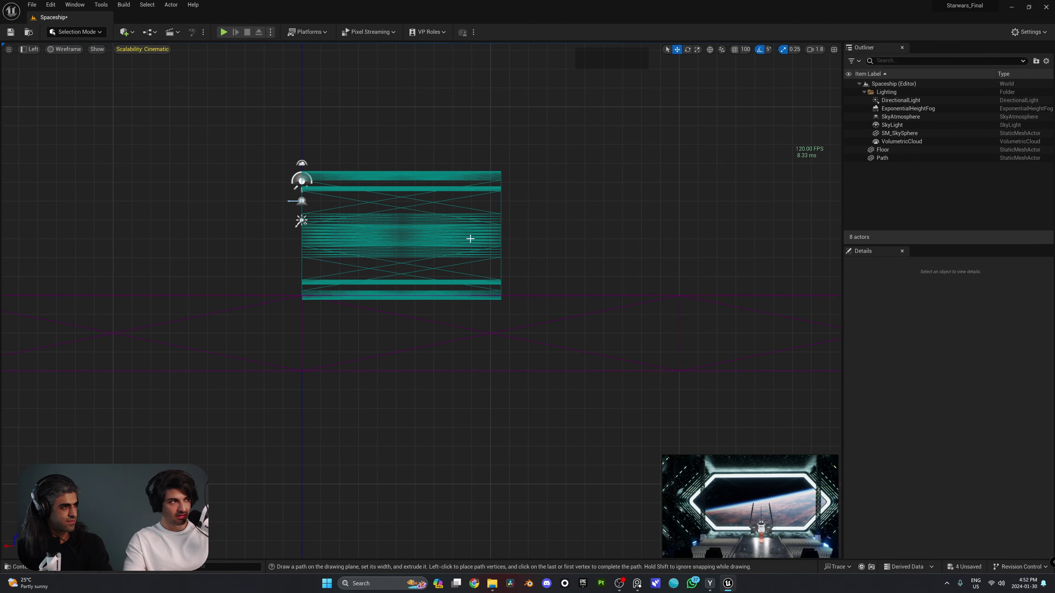
pyautogui.moveTo(546, 228); pyautogui.dragTo(534, 233, button='right')
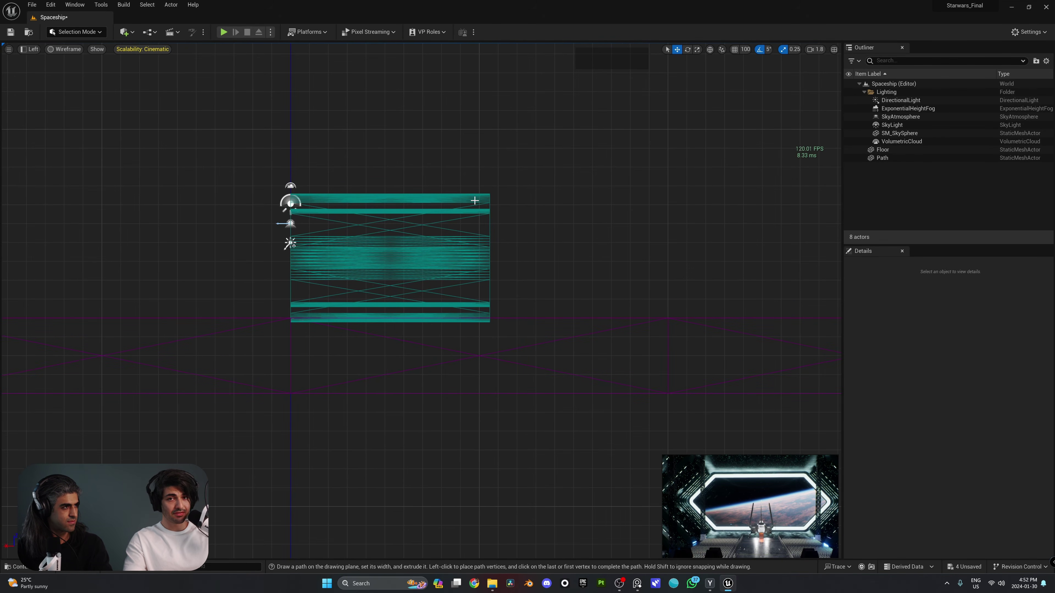
pyautogui.click(385, 195)
pyautogui.moveTo(385, 195); pyautogui.dragTo(286, 217, button='right')
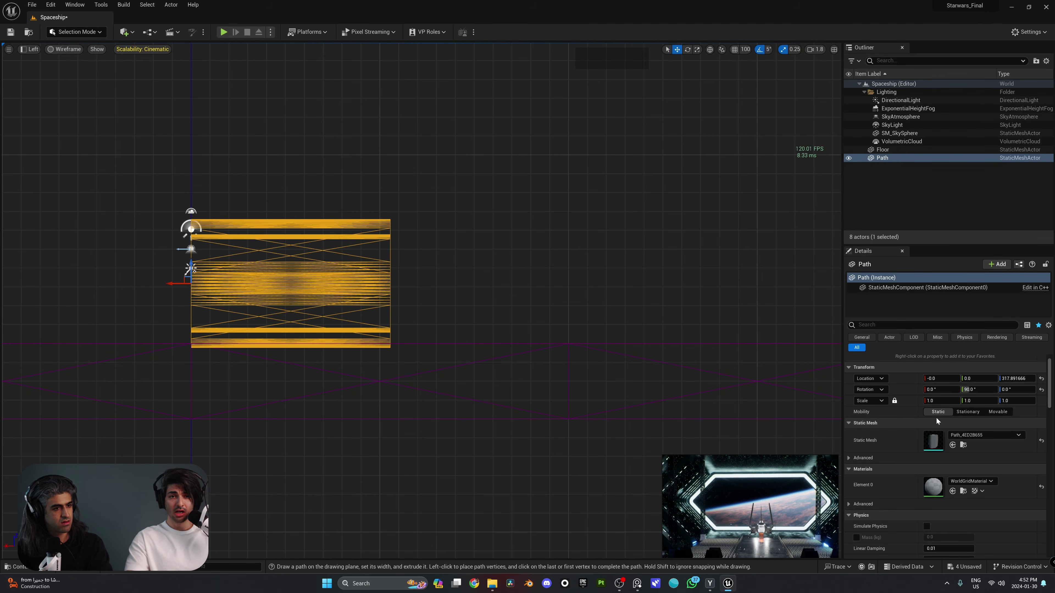
pyautogui.click(894, 401)
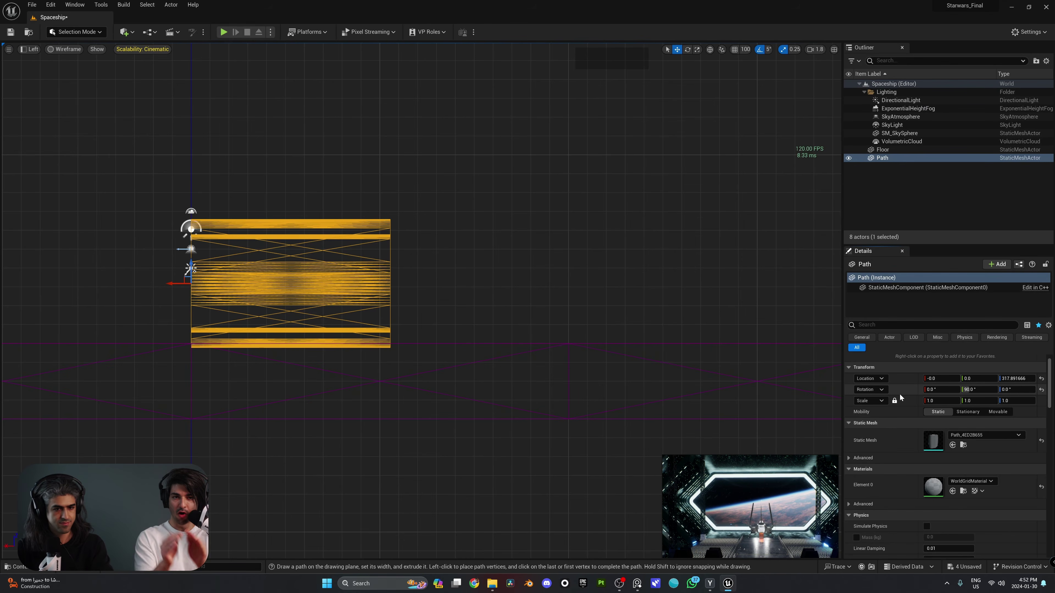
pyautogui.moveTo(579, 313); pyautogui.dragTo(420, 323, button='right')
pyautogui.scroll(-8, 567, 350)
pyautogui.click(938, 401)
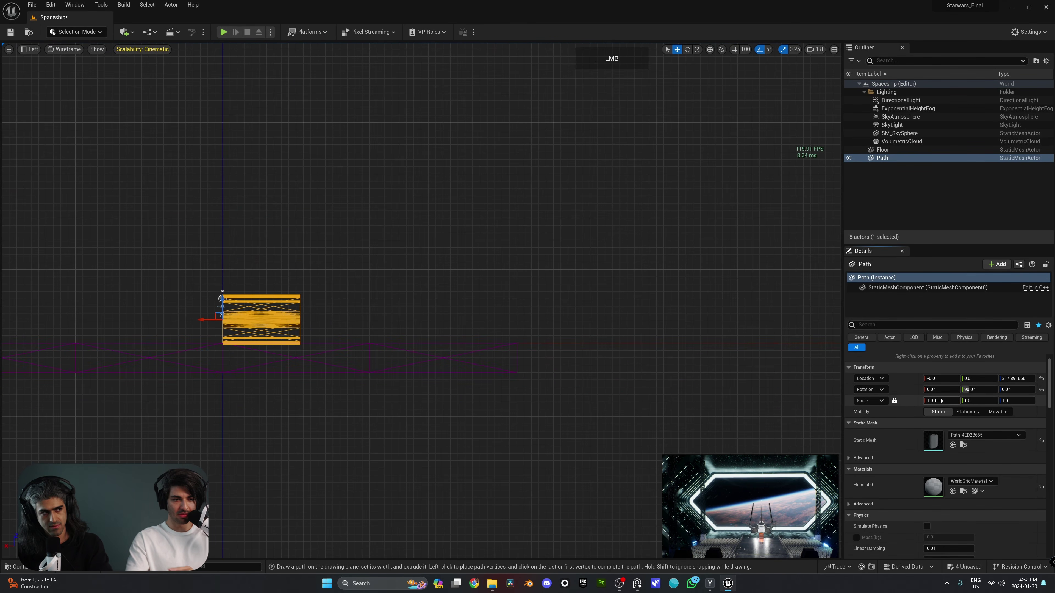
pyautogui.keyDown('ctrl'); pyautogui.click(618, 277); pyautogui.keyUp('ctrl')
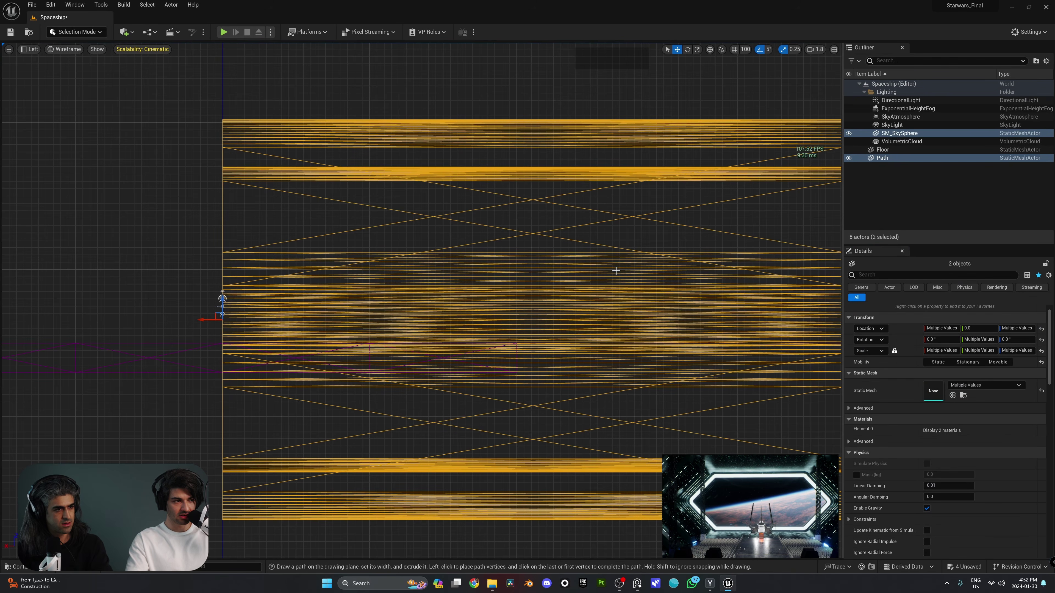
# Move the selected hexagonal extrusion so it sits centred above the floor, at about X 4320 and Z 2856.
pyautogui.scroll(-6, 570, 316)
pyautogui.scroll(3, 547, 328)
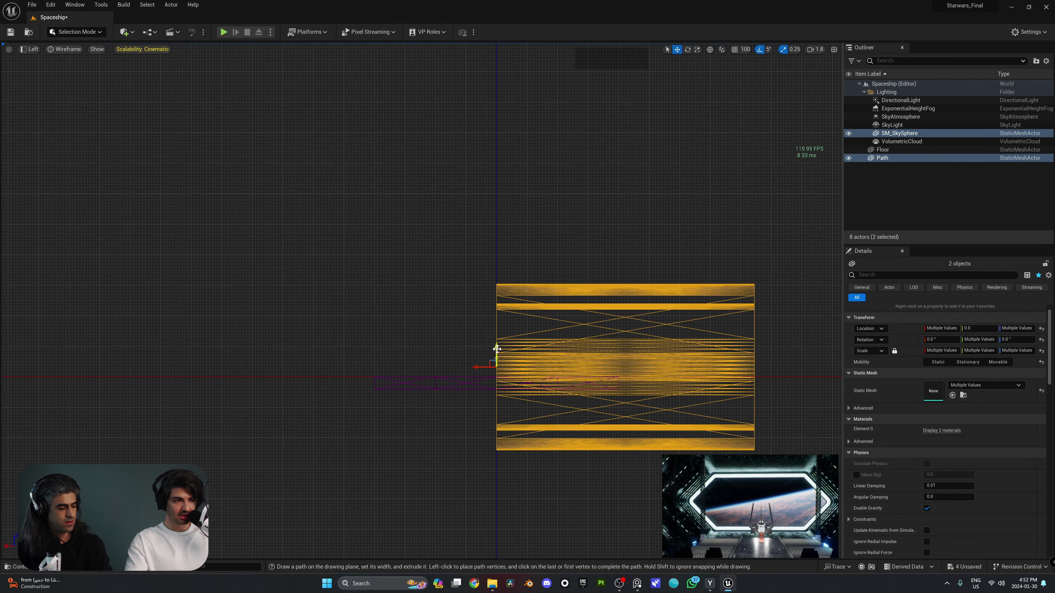
pyautogui.moveTo(496, 349); pyautogui.dragTo(352, 289)
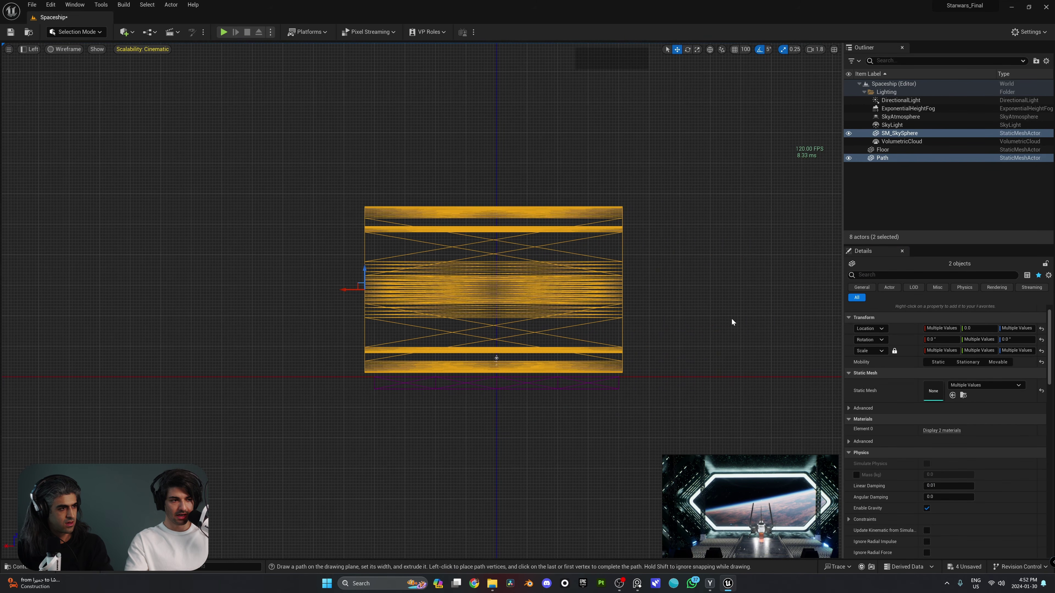
# Measure the scaled hexagonal extrusion's length from end to end in the Left view.
pyautogui.scroll(3, 428, 169)
pyautogui.scroll(-1, 412, 138)
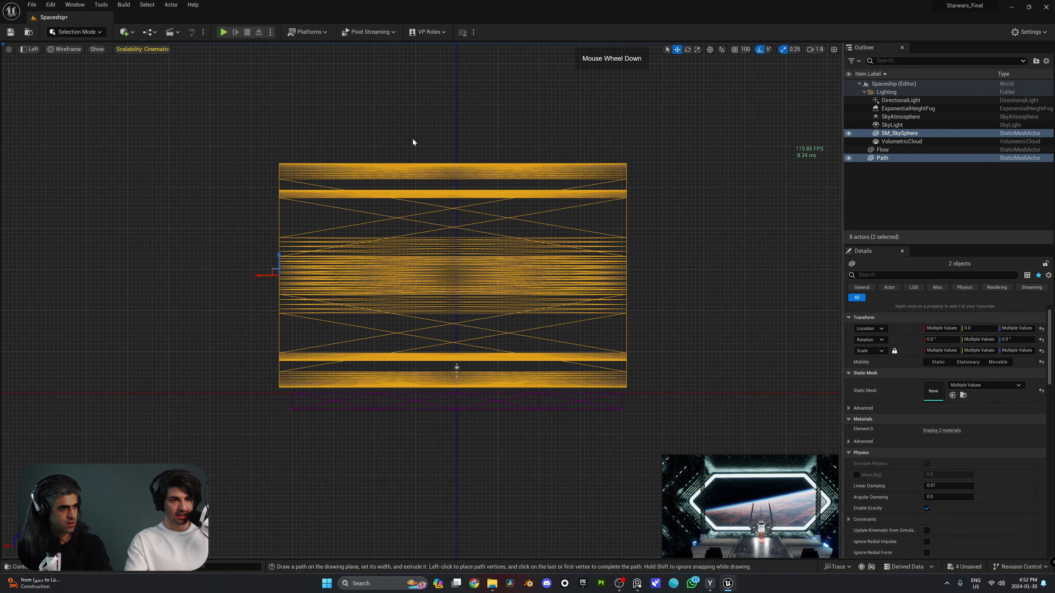
pyautogui.moveTo(279, 143); pyautogui.dragTo(626, 142, button='middle')
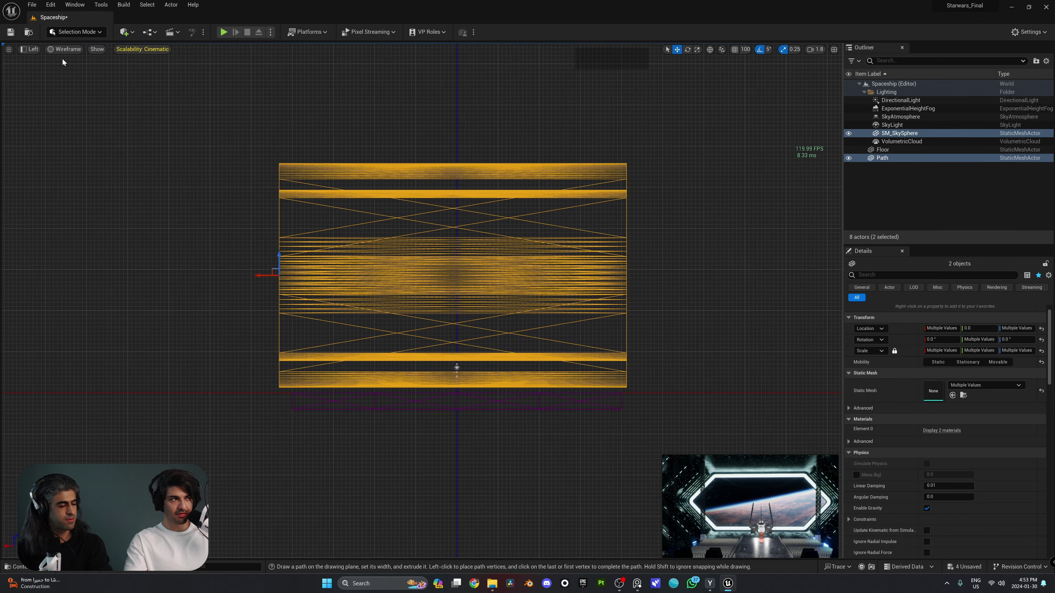
# Switch to the Front orthographic view and measure the scaled shell's inner height between its lower and upper walls.
pyautogui.click(34, 50)
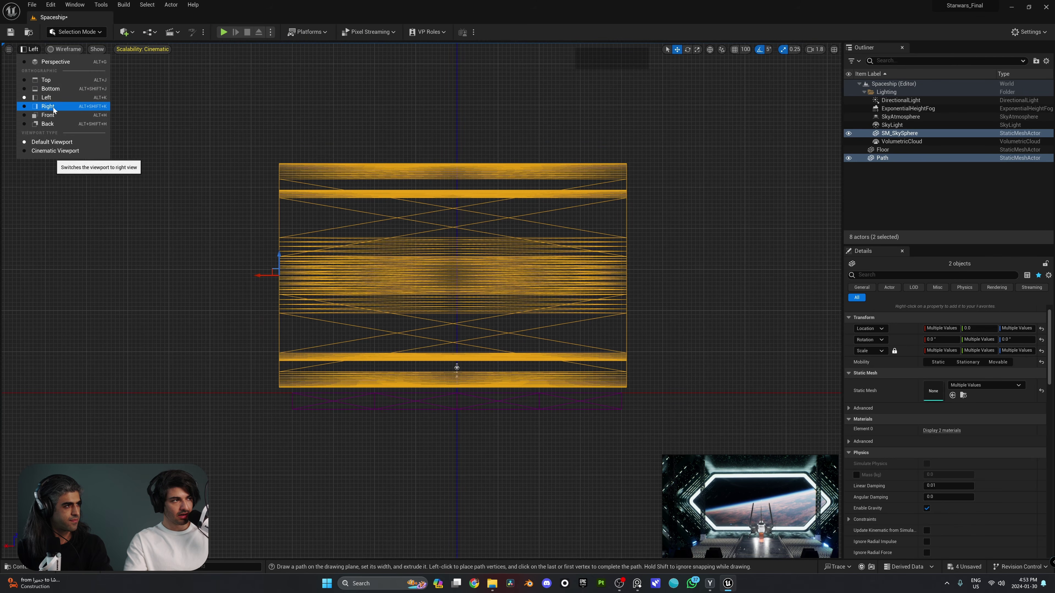
pyautogui.click(46, 115)
pyautogui.scroll(2, 440, 254)
pyautogui.scroll(2, 439, 254)
pyautogui.moveTo(440, 253); pyautogui.dragTo(450, 246, button='right')
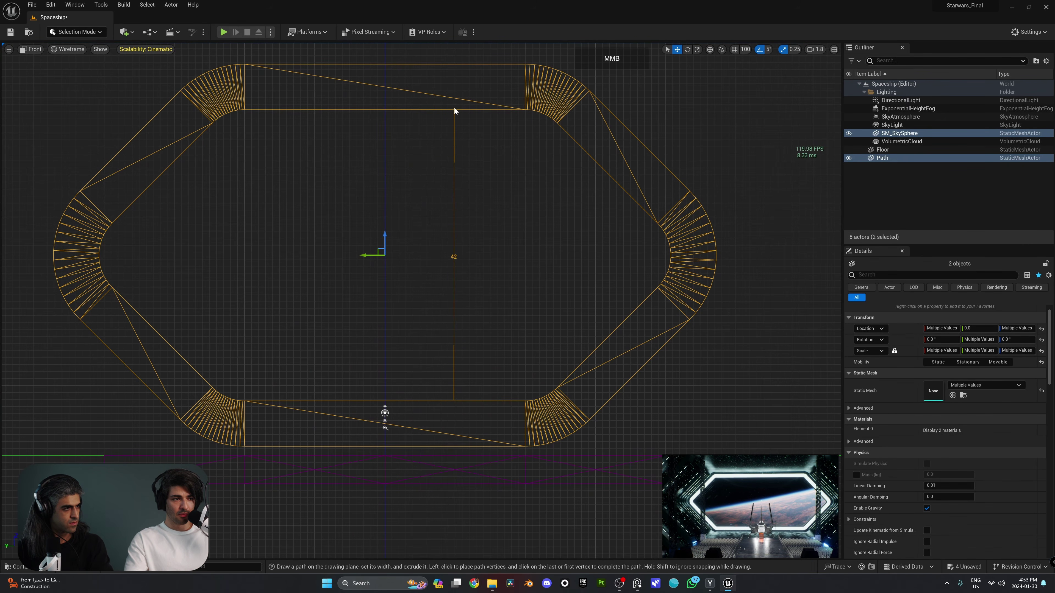
pyautogui.press('Escape')
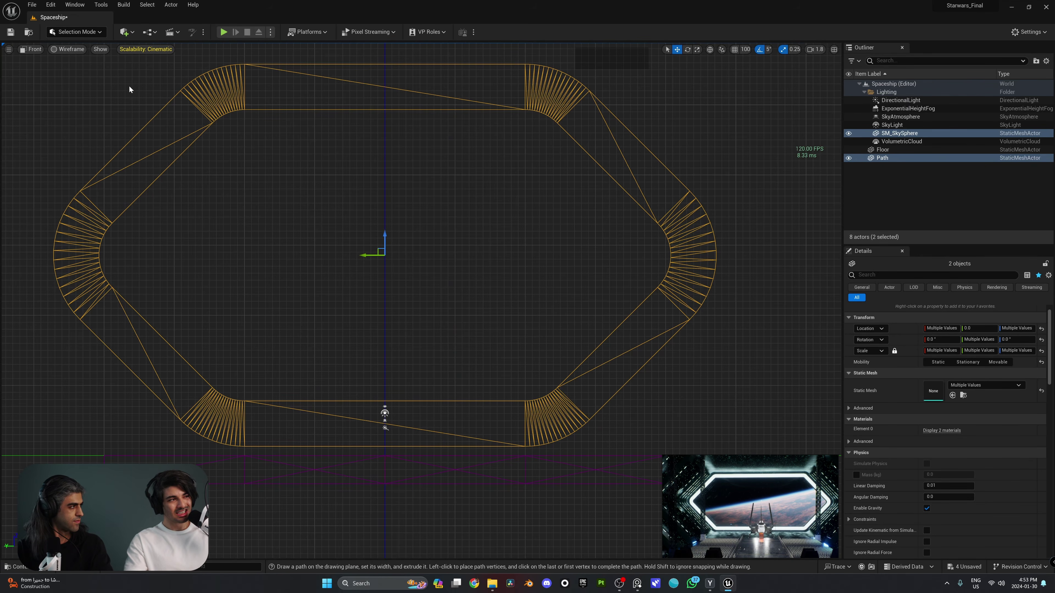
# In the Right view, select only the hexagonal extrusion, set its uniform scale to 9.5 and raise it to about Z 3145.
pyautogui.click(32, 49)
pyautogui.click(52, 106)
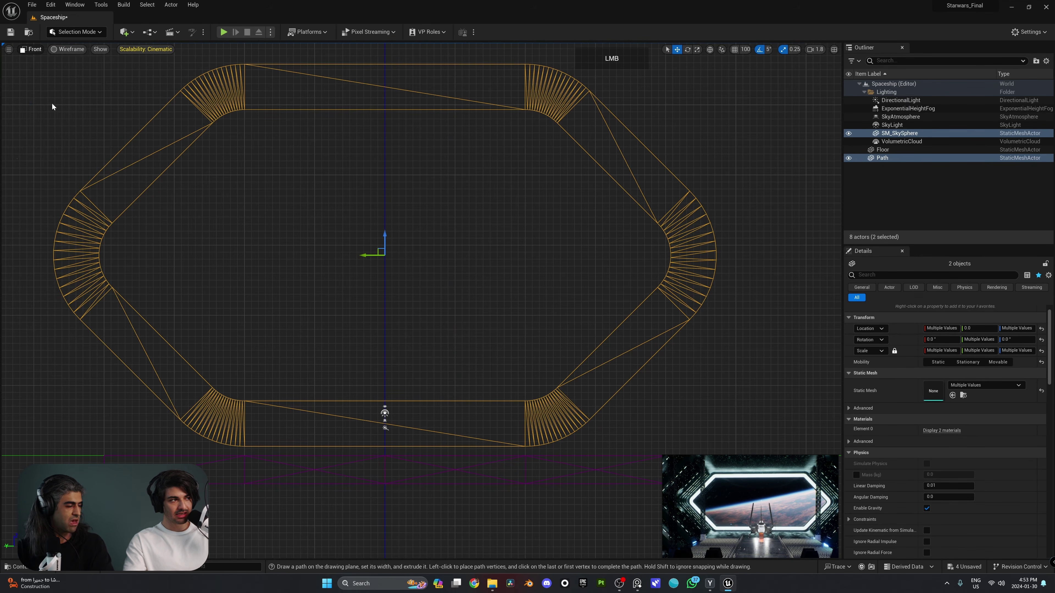
pyautogui.scroll(-2, 518, 284)
pyautogui.scroll(-1, 517, 285)
pyautogui.click(473, 194)
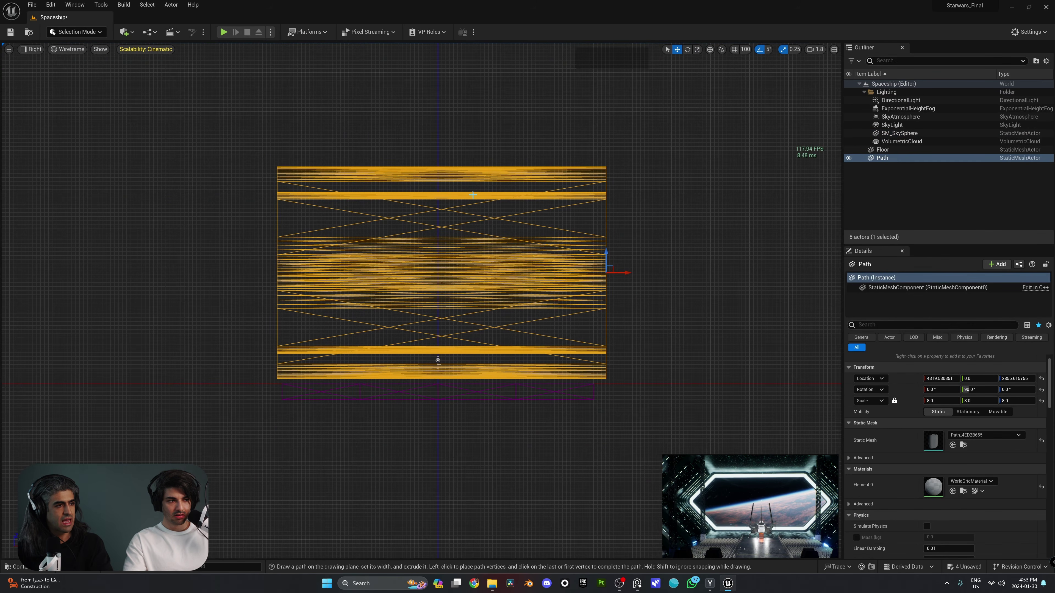
pyautogui.click(940, 402)
pyautogui.write('9')
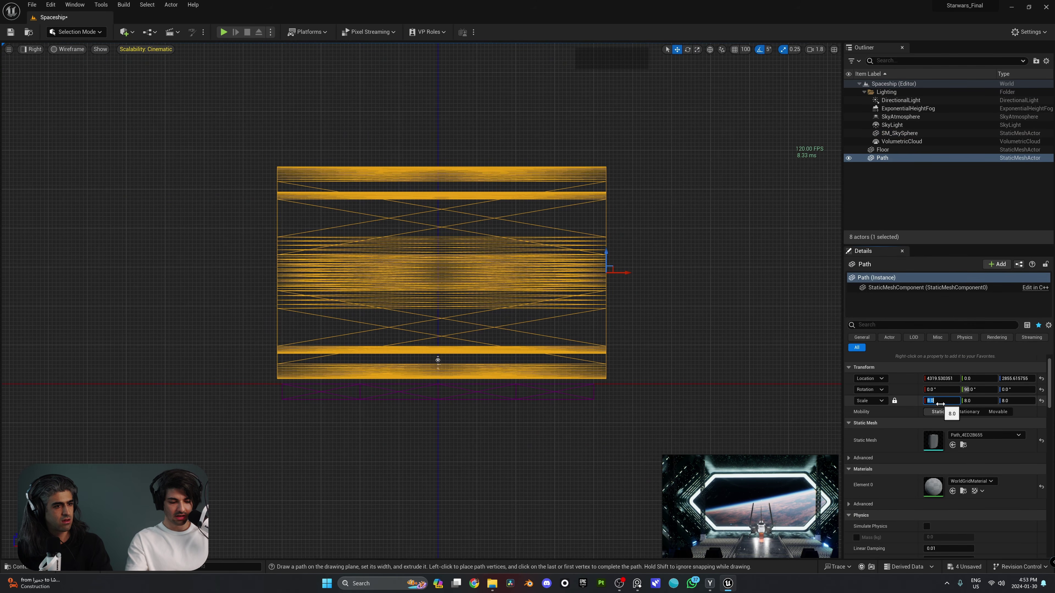
pyautogui.write('.5')
pyautogui.press('Return')
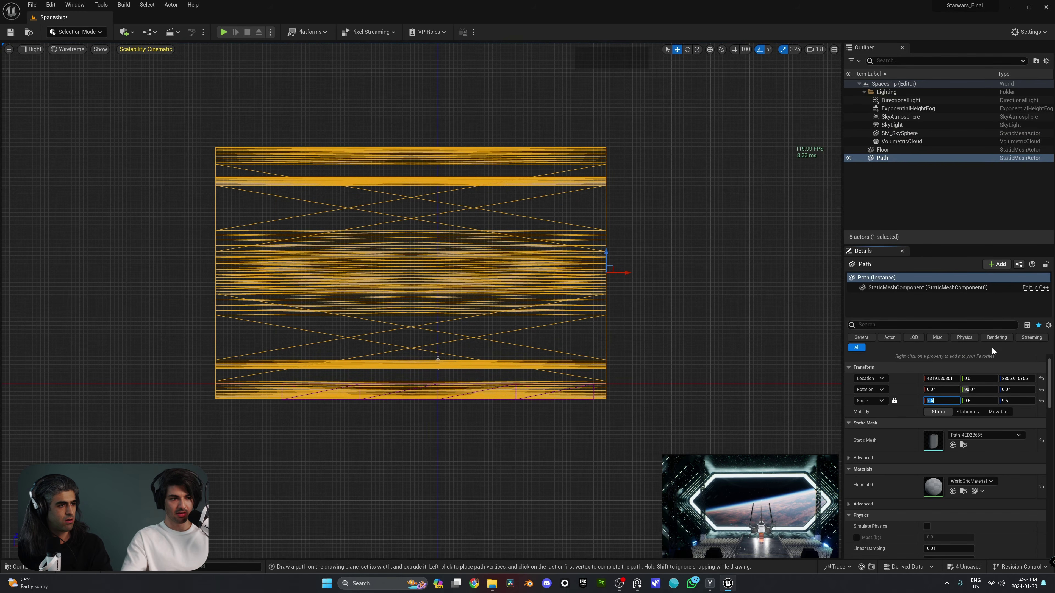
pyautogui.moveTo(606, 256)
pyautogui.mouseDown()
pyautogui.moveTo(606, 228)
pyautogui.moveTo(606, 243)
pyautogui.mouseUp()
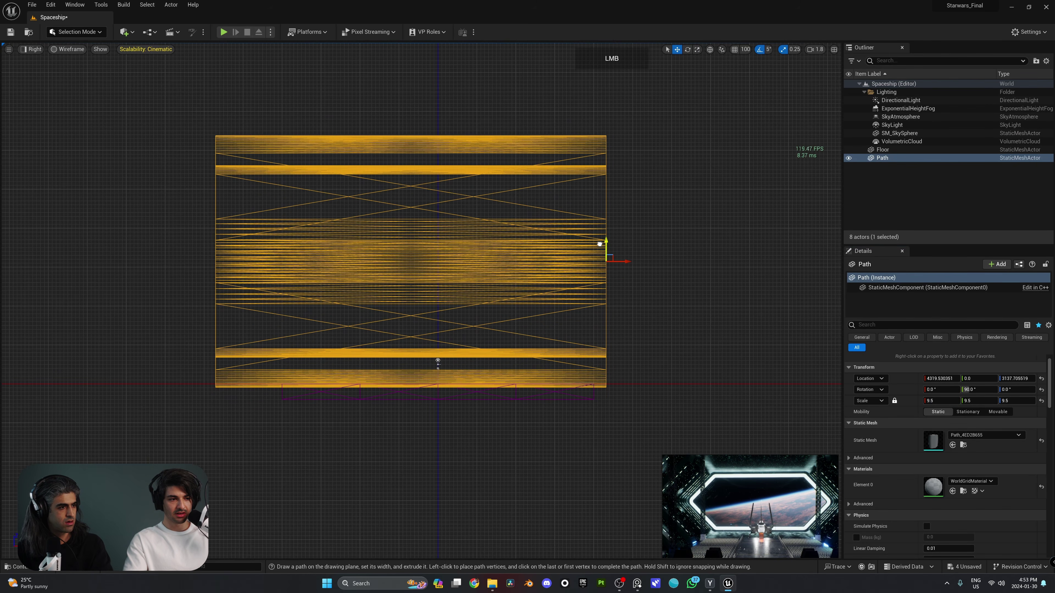
# Measure the hexagonal shell's length in the Right view and its inner height between the lower and upper walls in the Front view.
pyautogui.moveTo(604, 116)
pyautogui.mouseDown(button='middle')
pyautogui.moveTo(269, 95)
pyautogui.moveTo(184, 113)
pyautogui.moveTo(216, 118)
pyautogui.mouseUp(button='middle')
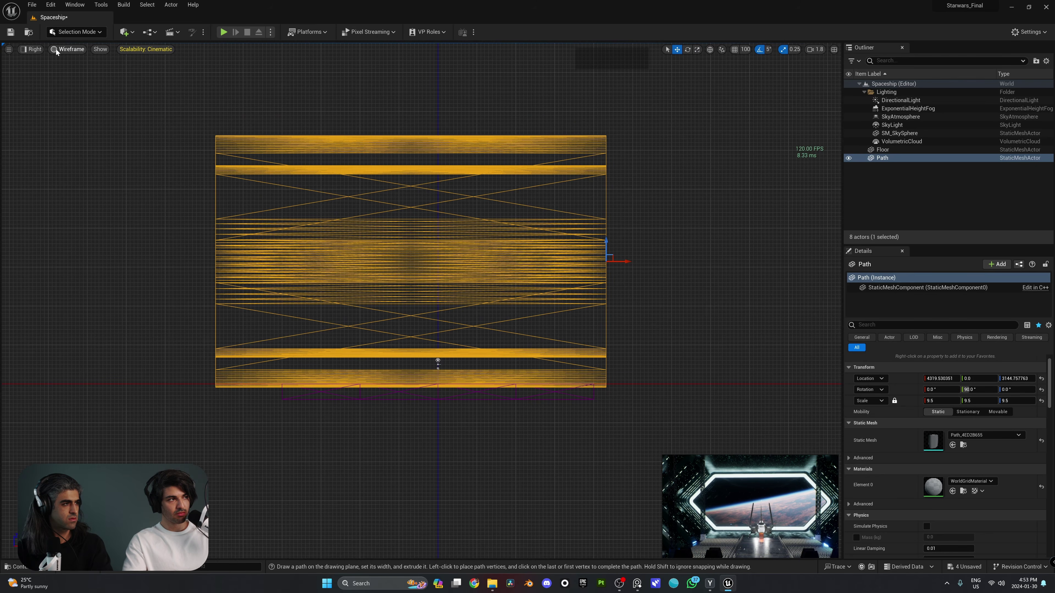
pyautogui.click(34, 49)
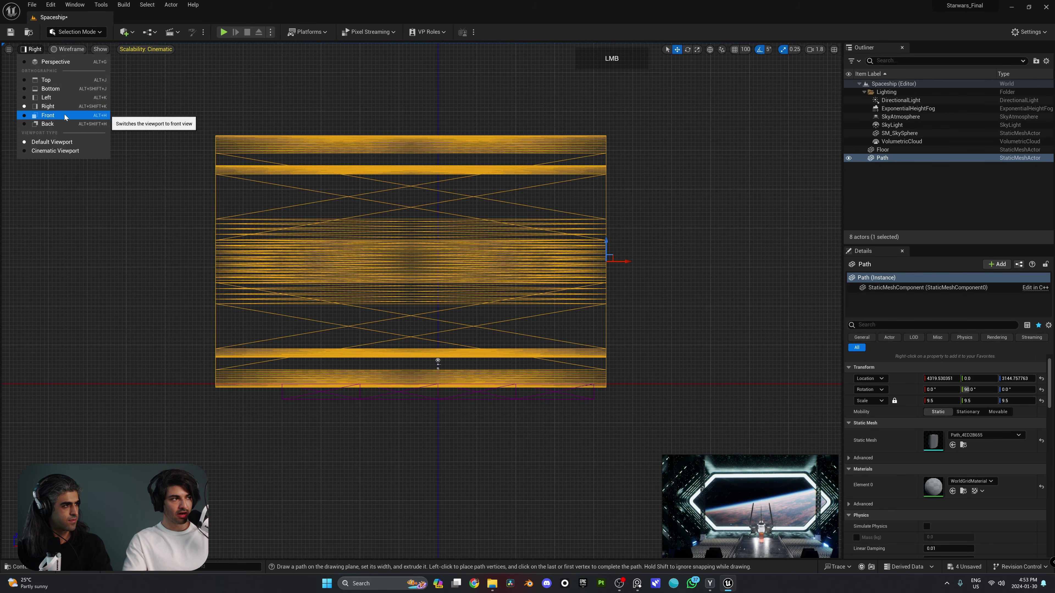
pyautogui.click(48, 115)
pyautogui.moveTo(462, 418); pyautogui.dragTo(464, 131, button='middle')
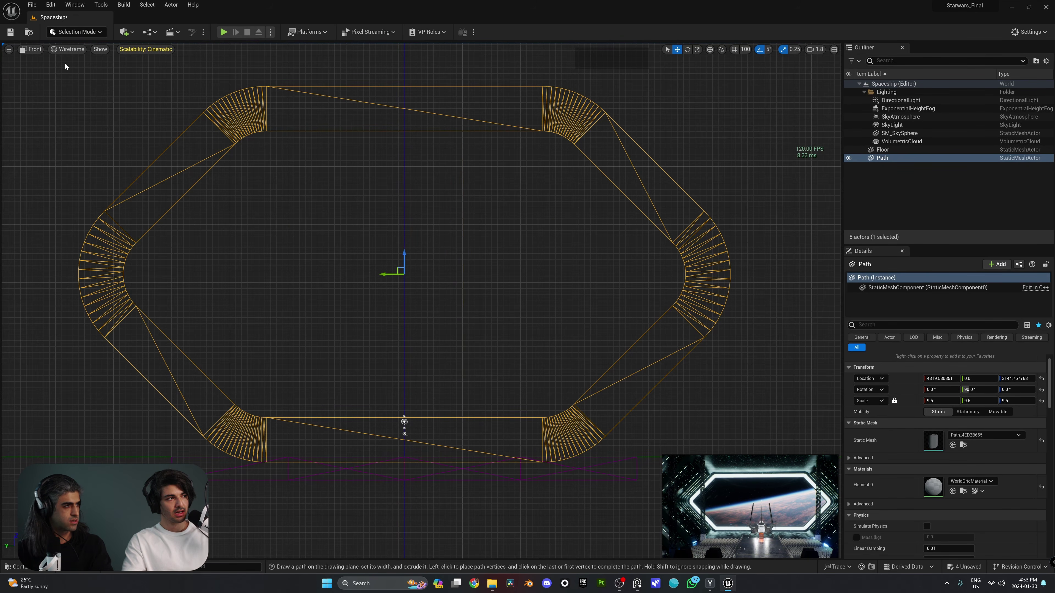
# Return to the Perspective view and examine the scaled hexagonal shell's proportions from inside and outside.
pyautogui.click(39, 50)
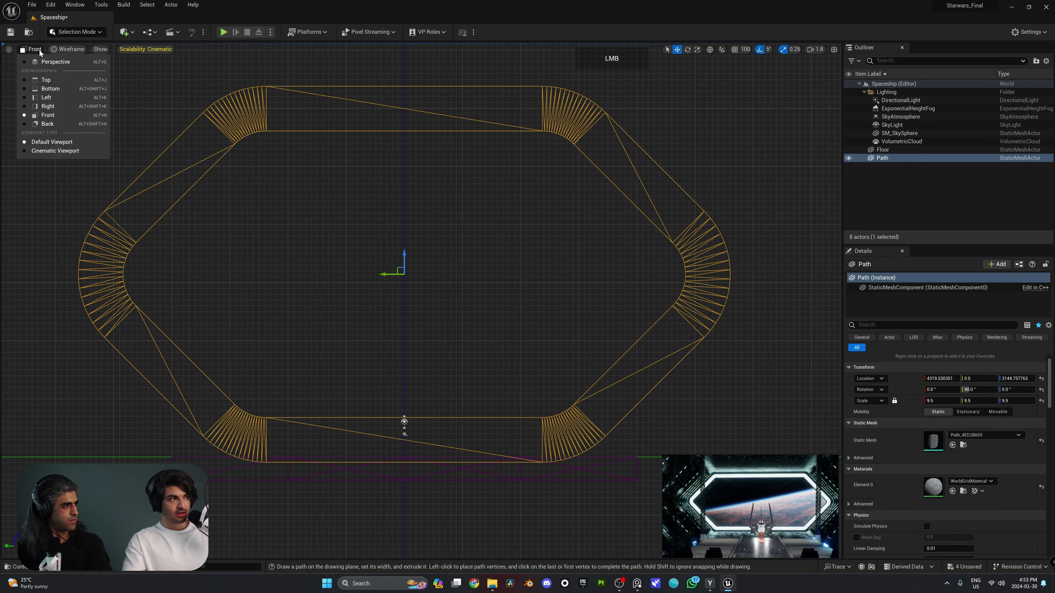
pyautogui.click(59, 62)
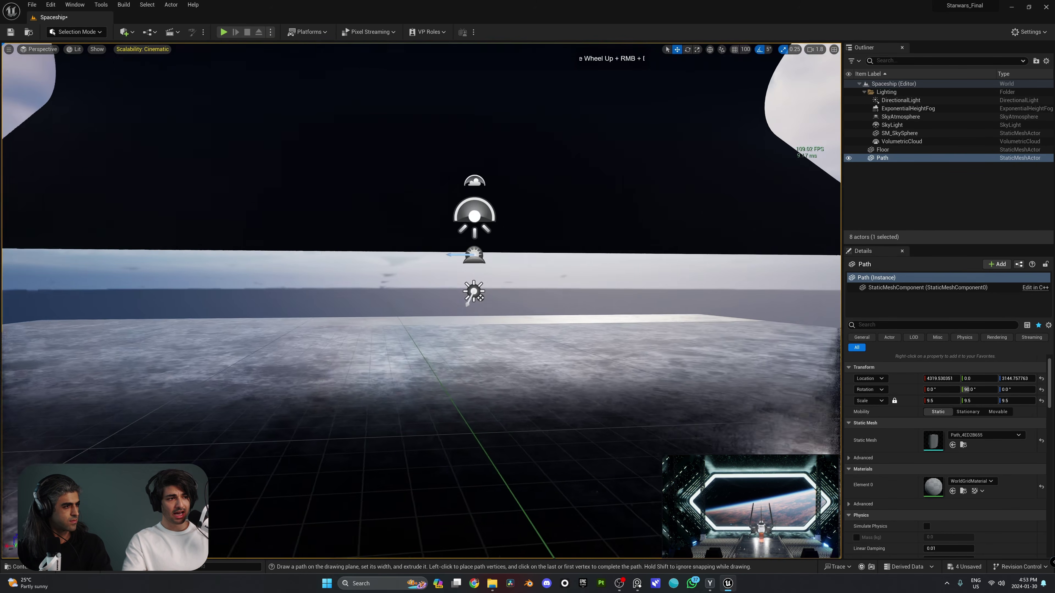
pyautogui.moveTo(47, 55)
pyautogui.mouseDown(button='right')
pyautogui.moveTo(158, 79)
pyautogui.moveTo(47, 56)
pyautogui.mouseUp(button='right')
pyautogui.click(47, 55)
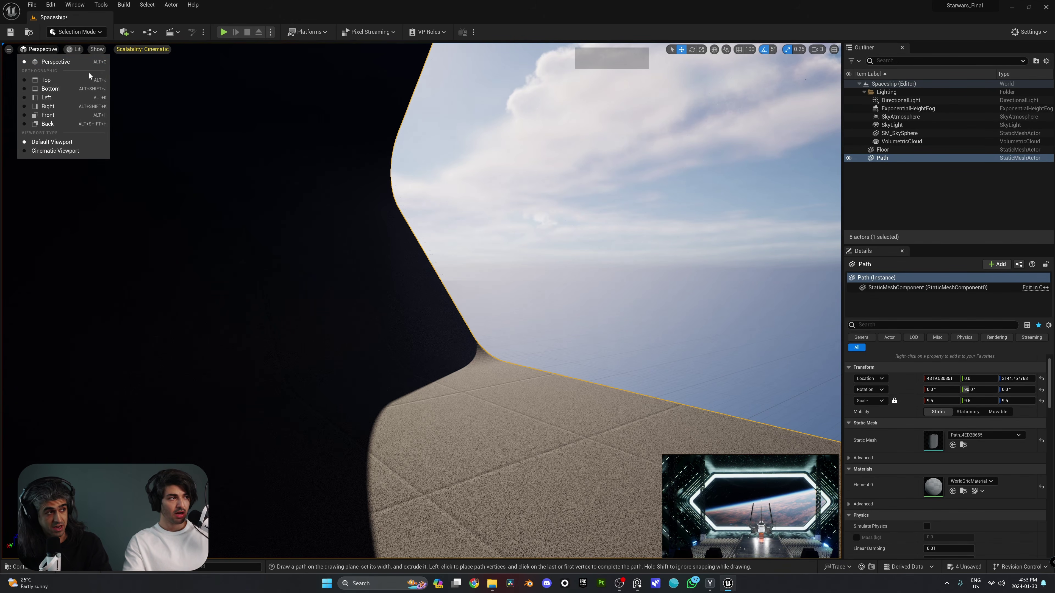
pyautogui.moveTo(89, 75); pyautogui.dragTo(174, 131, button='right')
pyautogui.press('s')
pyautogui.press('e')
pyautogui.scroll(1, 137, 124)
pyautogui.press('a')
pyautogui.scroll(1, 166, 129)
pyautogui.press('d')
pyautogui.press('q')
pyautogui.scroll(1, 182, 131)
pyautogui.moveTo(541, 218); pyautogui.dragTo(541, 218, button='right')
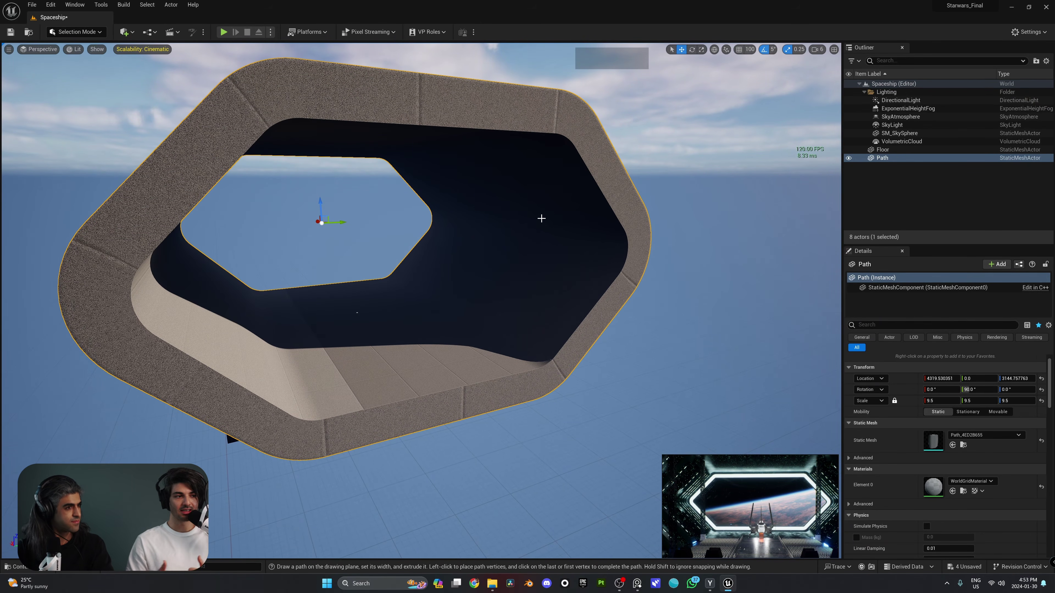
pyautogui.moveTo(541, 218); pyautogui.dragTo(542, 218, button='right')
pyautogui.press('s')
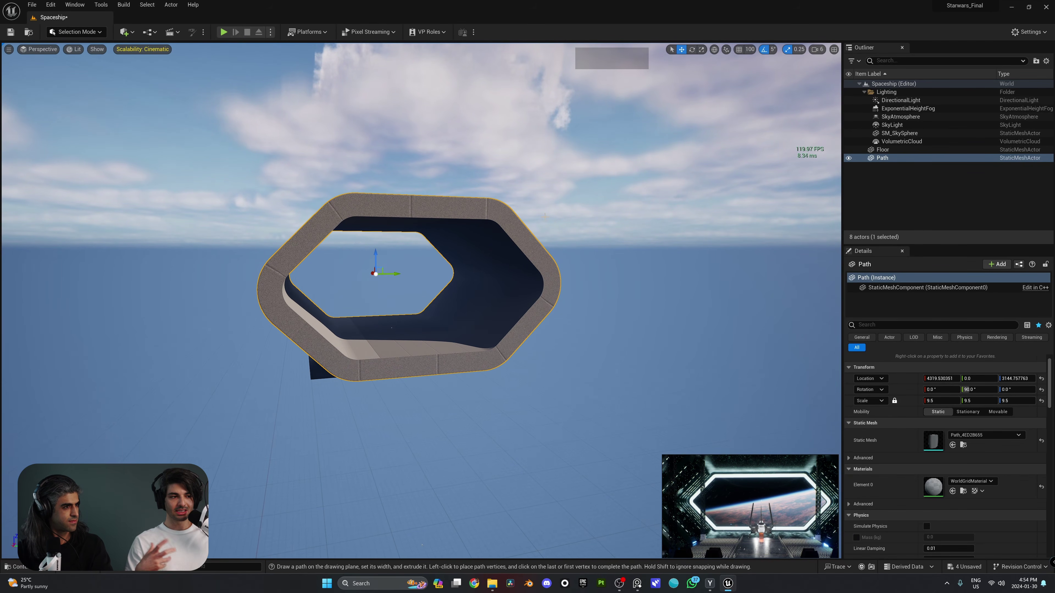
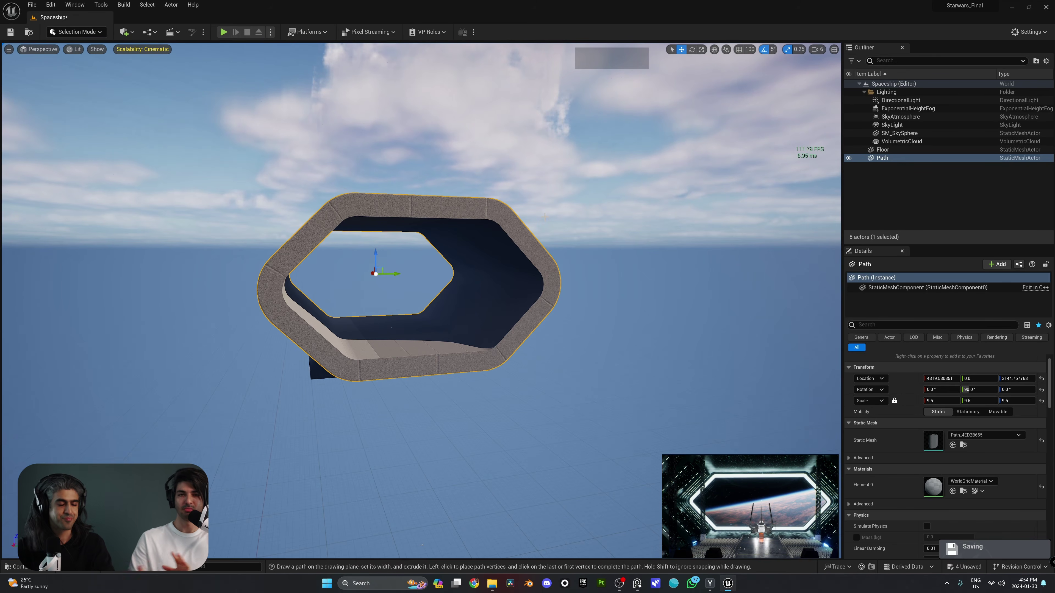
# Try rotating the hexagonal shell about its current end pivot and undo the rotation.
pyautogui.moveTo(560, 312); pyautogui.dragTo(513, 271, button='right')
pyautogui.press('w')
pyautogui.press('d')
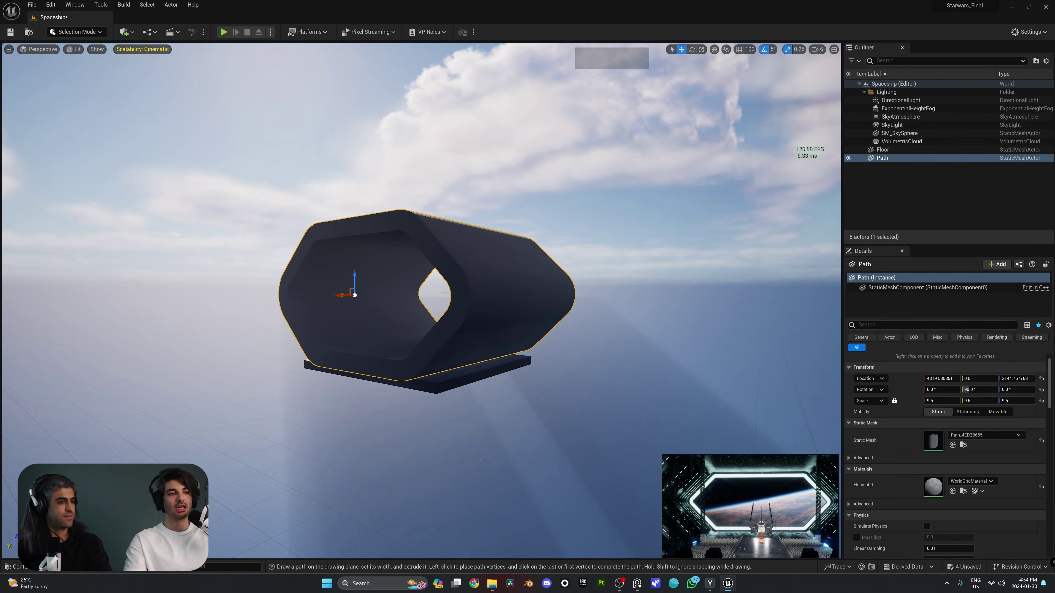
pyautogui.moveTo(444, 293); pyautogui.dragTo(417, 289, button='right')
pyautogui.press('e')
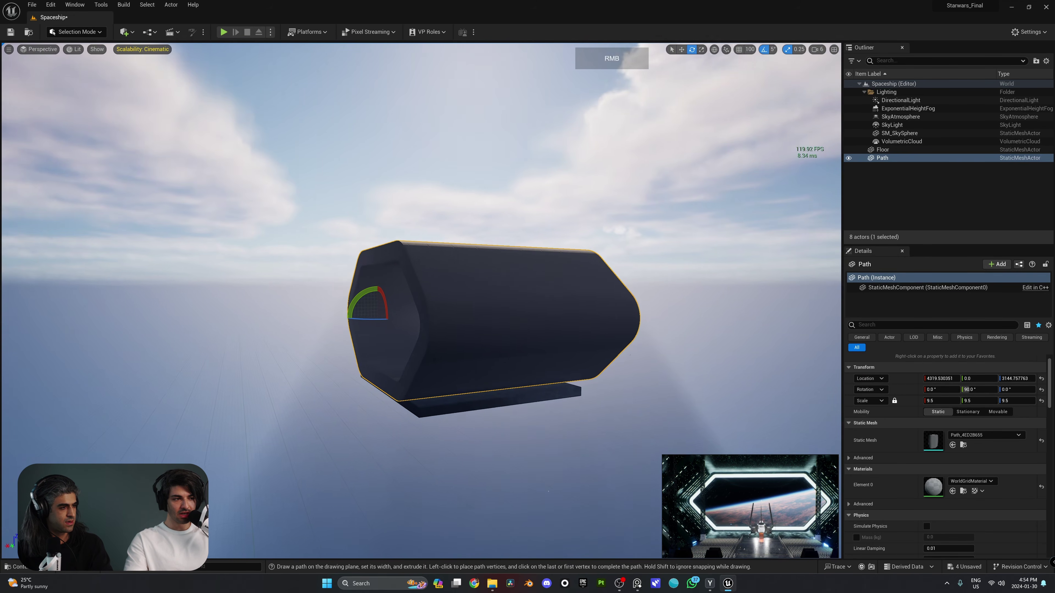
pyautogui.moveTo(353, 303); pyautogui.dragTo(368, 340)
pyautogui.hotkey('ctrl', 'z')
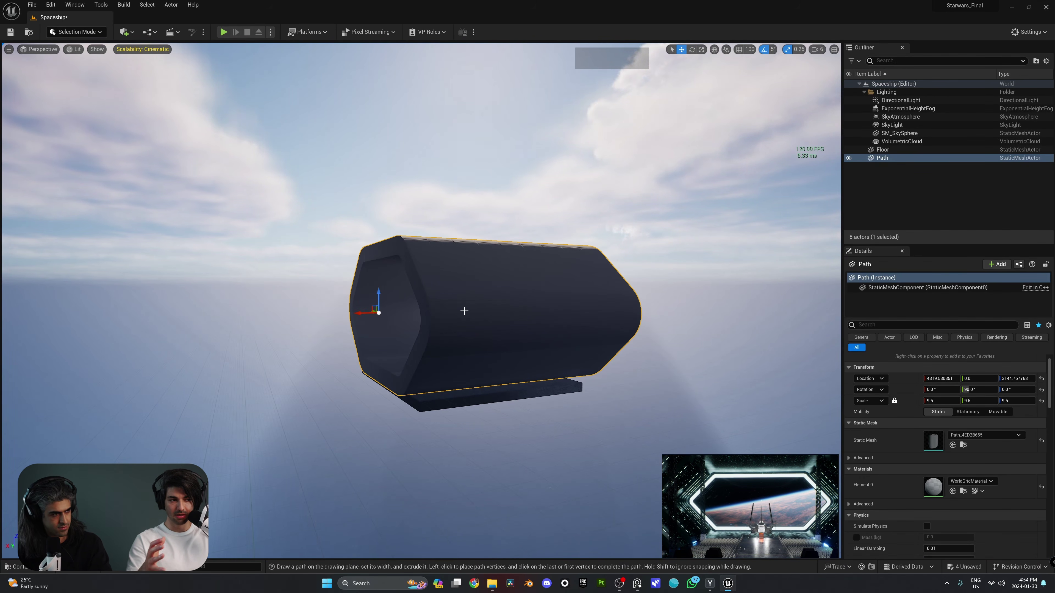
# Try resetting the shell's location to 0, 0, 0, check how it sits against the floor, and undo the reset.
pyautogui.click(1040, 380)
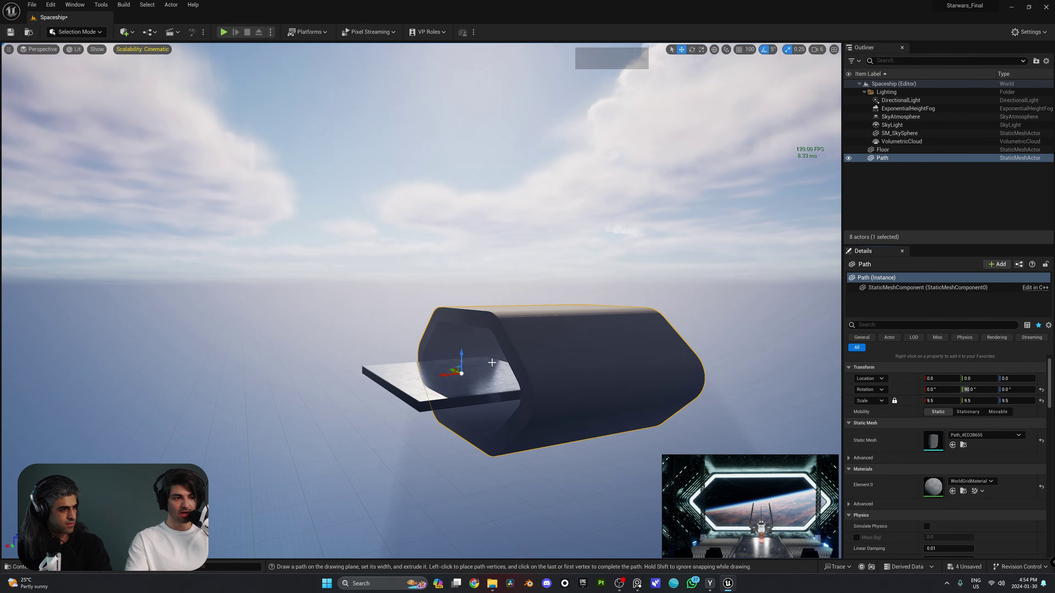
pyautogui.moveTo(492, 363); pyautogui.dragTo(535, 363, button='right')
pyautogui.press('s')
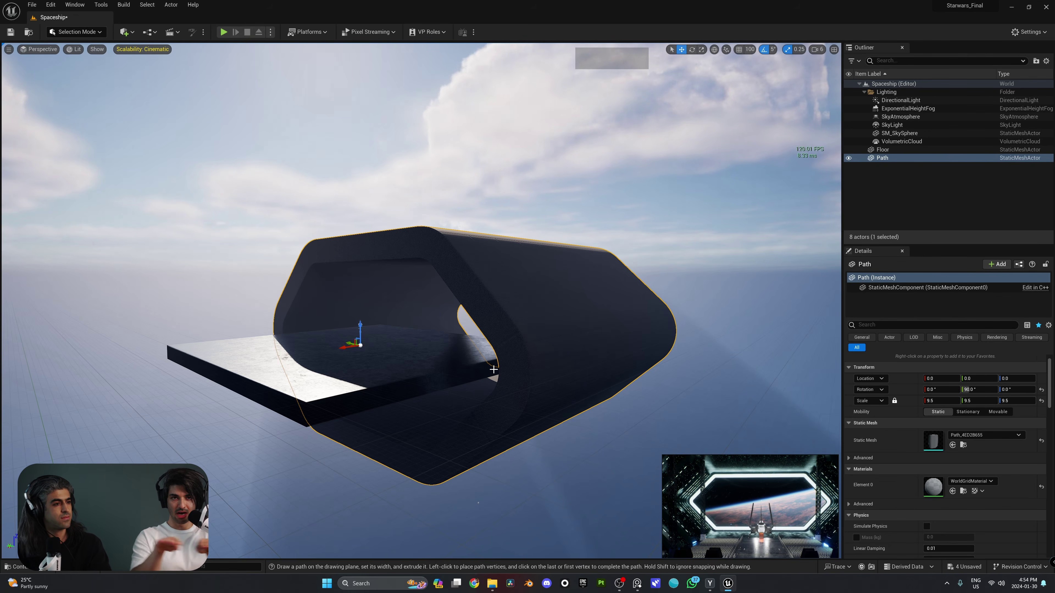
pyautogui.moveTo(527, 370); pyautogui.dragTo(528, 369, button='right')
pyautogui.press('s')
pyautogui.moveTo(443, 309); pyautogui.dragTo(443, 308, button='right')
pyautogui.hotkey('ctrl', 'z')
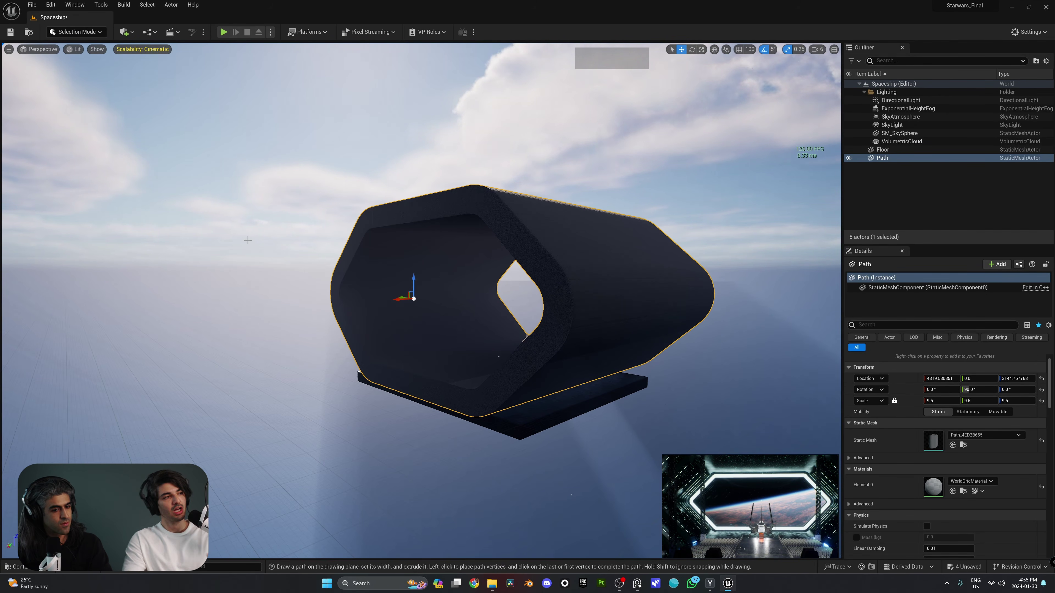
# Switch to Modeling Mode and start the Edit Pivot tool on the hexagonal shell.
pyautogui.moveTo(247, 240); pyautogui.dragTo(261, 270)
pyautogui.click(96, 32)
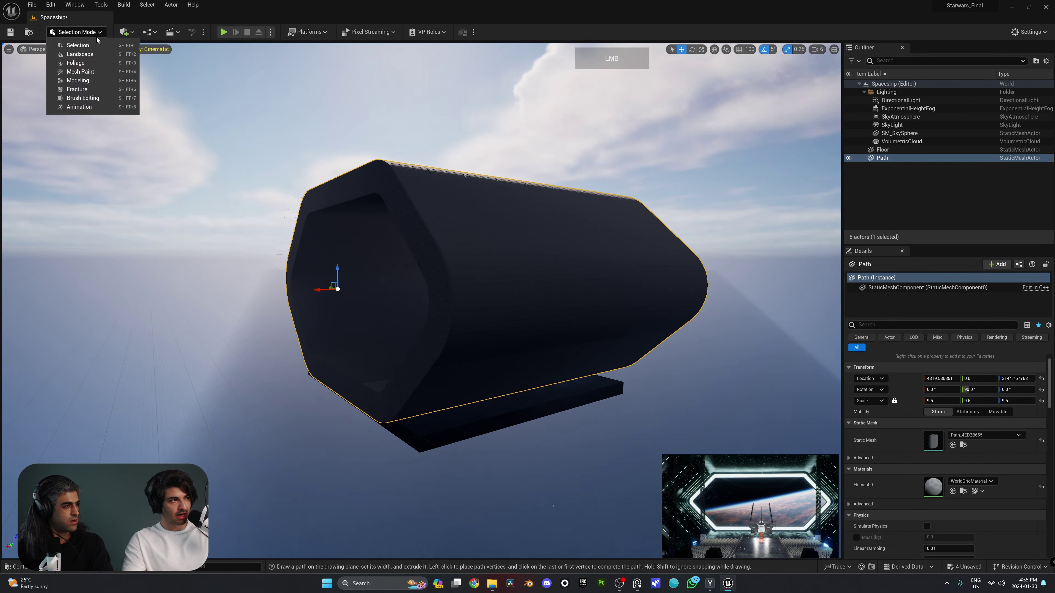
pyautogui.click(99, 80)
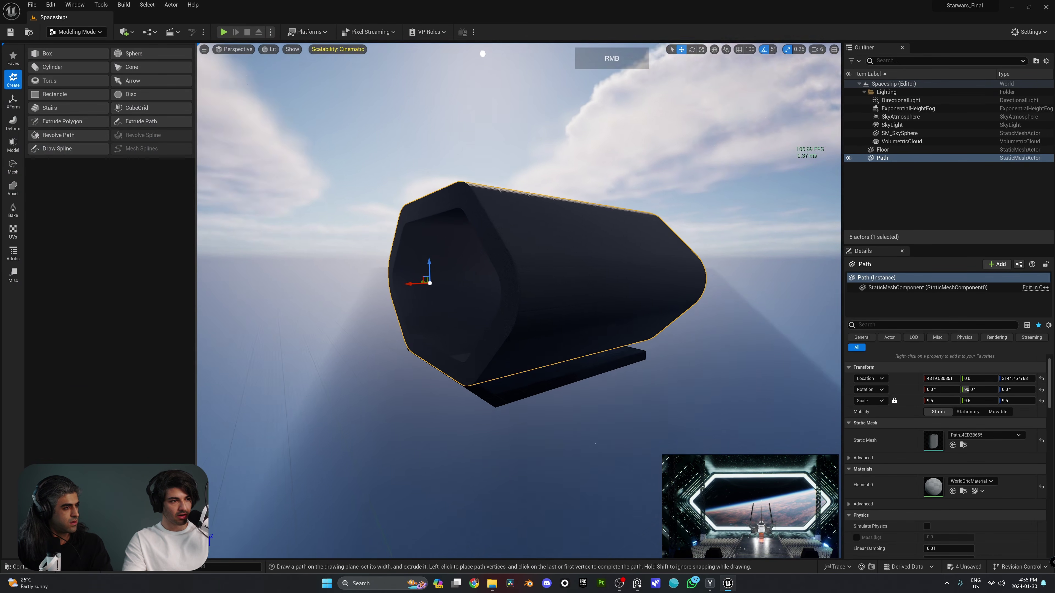
pyautogui.moveTo(483, 54); pyautogui.dragTo(496, 80, button='right')
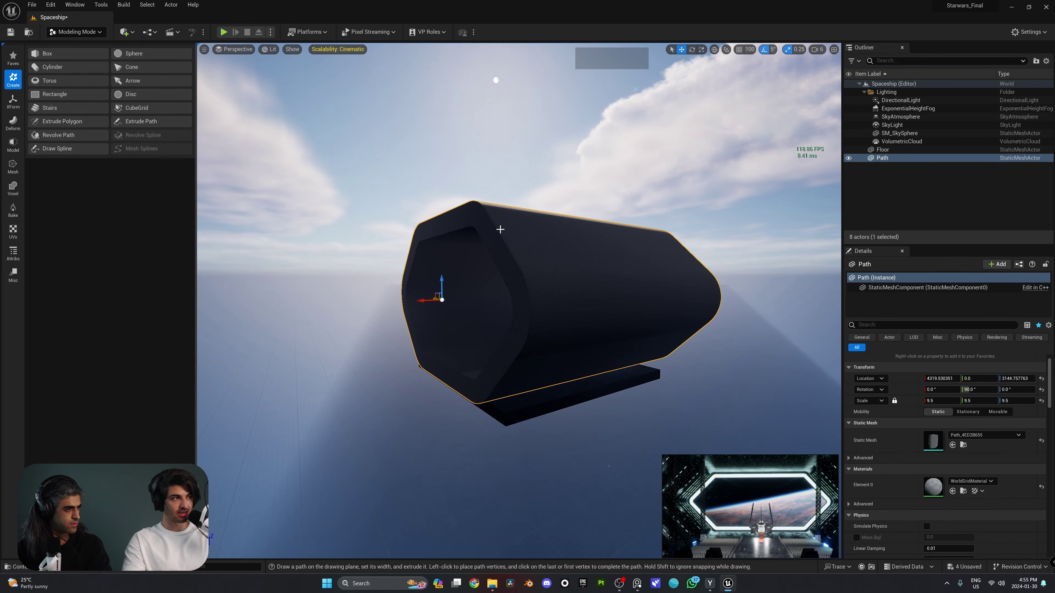
pyautogui.click(13, 101)
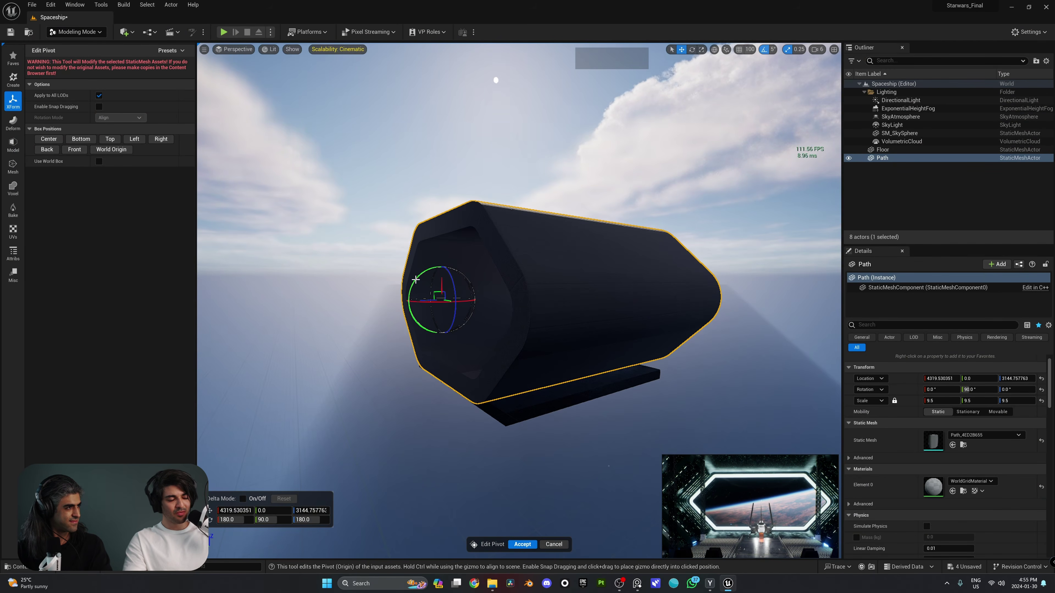
pyautogui.keyDown('alt'); pyautogui.moveTo(415, 280); pyautogui.dragTo(380, 293); pyautogui.keyUp('alt')
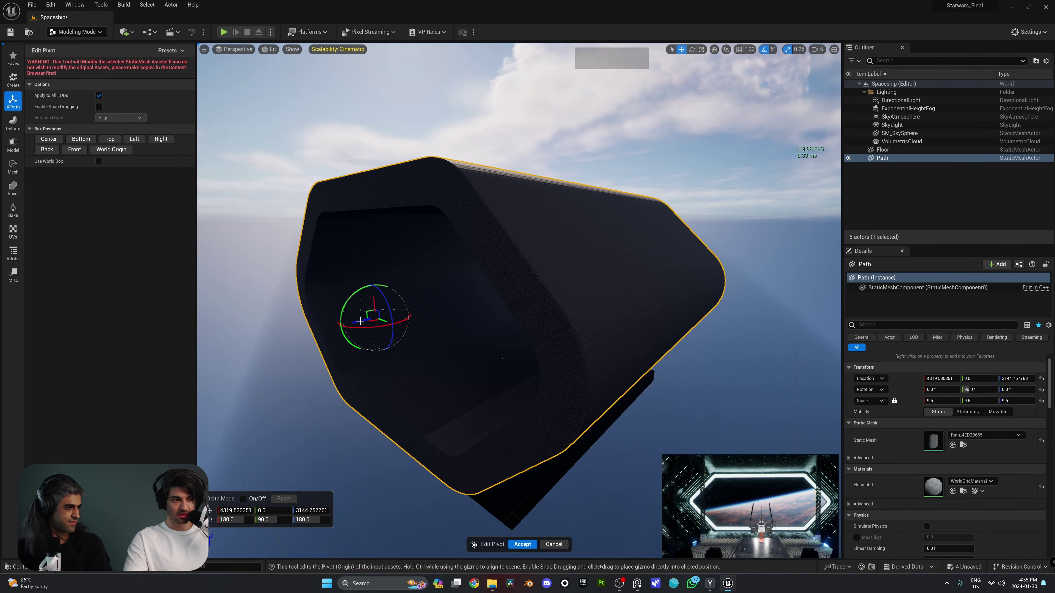
# Try moving the shell's pivot freehand along its length and undo the move.
pyautogui.moveTo(359, 322); pyautogui.dragTo(662, 268)
pyautogui.hotkey('ctrl', 'z')
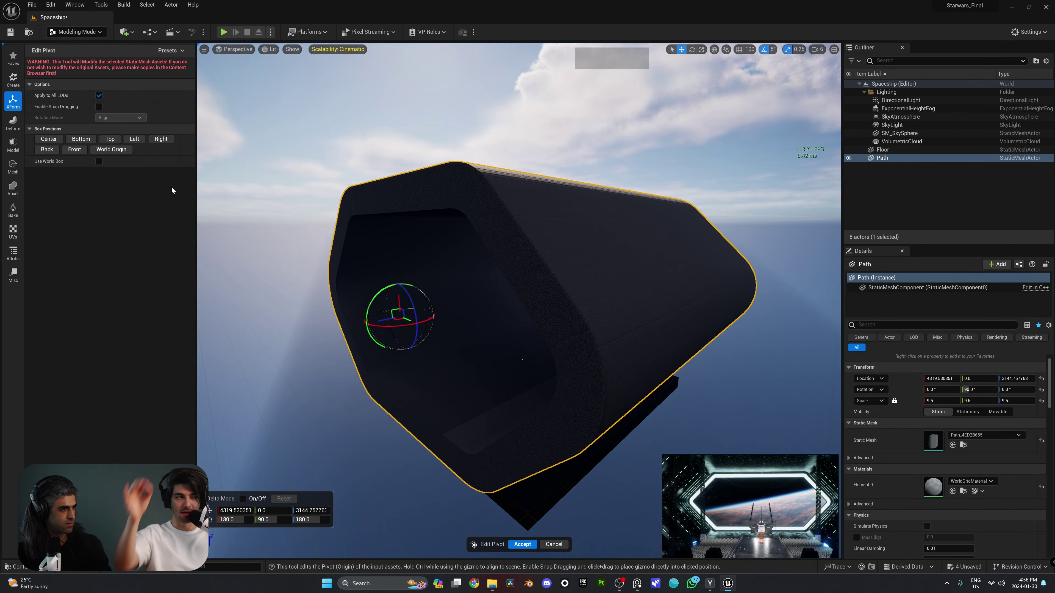
pyautogui.moveTo(492, 317)
pyautogui.mouseDown(button='right')
pyautogui.moveTo(548, 275)
pyautogui.moveTo(492, 317)
pyautogui.mouseUp(button='right')
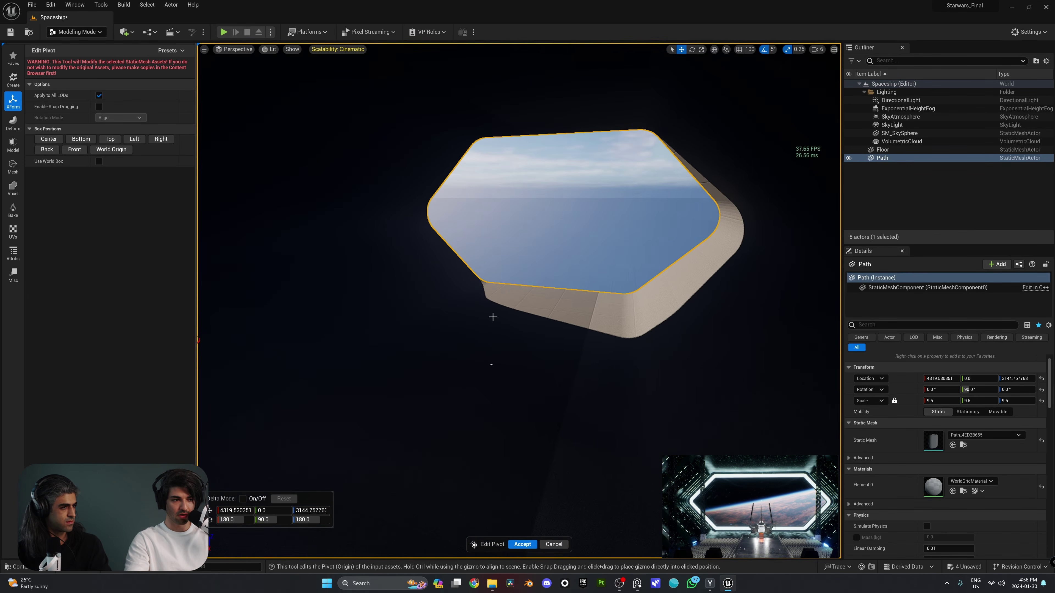
pyautogui.moveTo(522, 395); pyautogui.dragTo(530, 409, button='right')
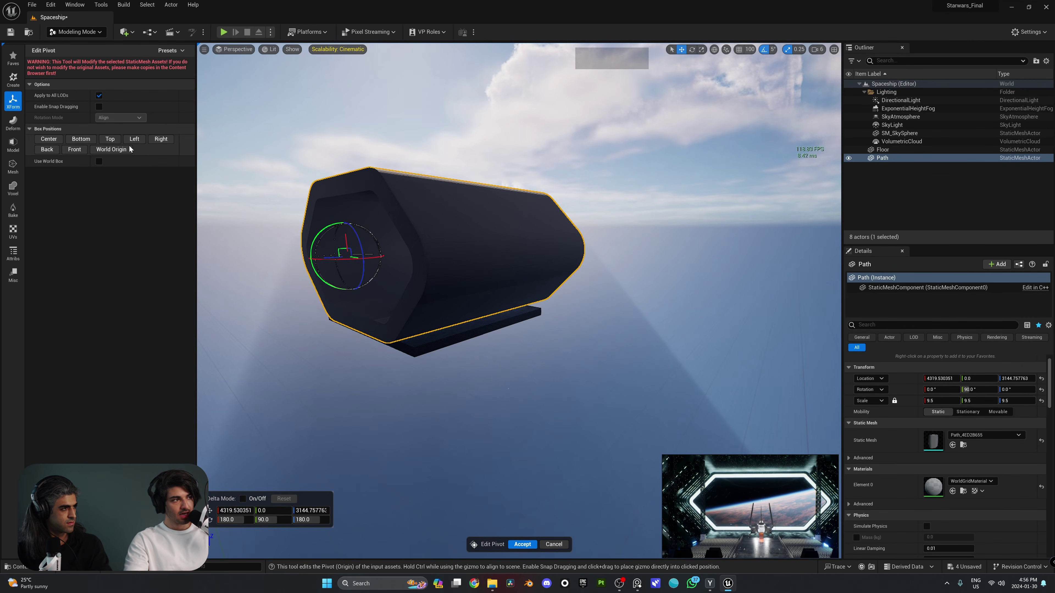
# Try the Center, Bottom, Top, Left, Right and Back box positions for the shell's pivot.
pyautogui.click(49, 139)
pyautogui.press('e')
pyautogui.moveTo(519, 291); pyautogui.dragTo(529, 277, button='right')
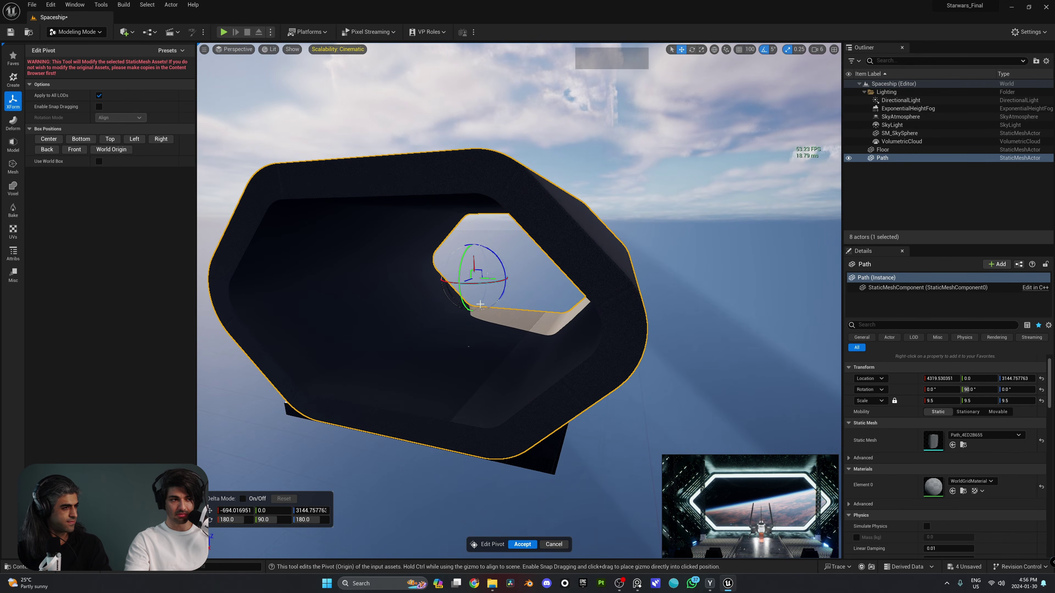
pyautogui.moveTo(480, 304); pyautogui.dragTo(605, 285, button='right')
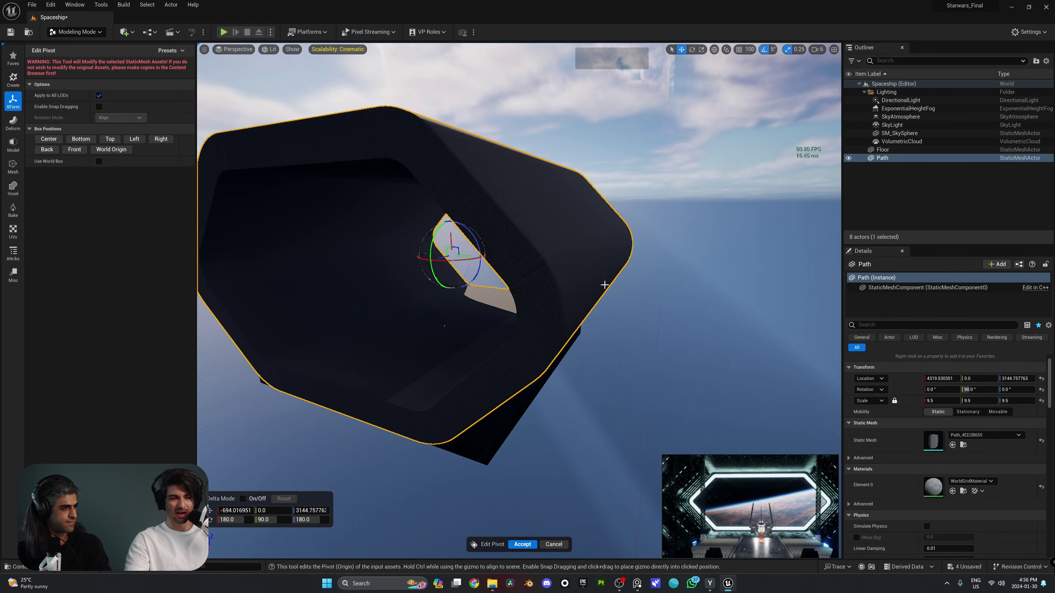
pyautogui.click(95, 140)
pyautogui.click(112, 140)
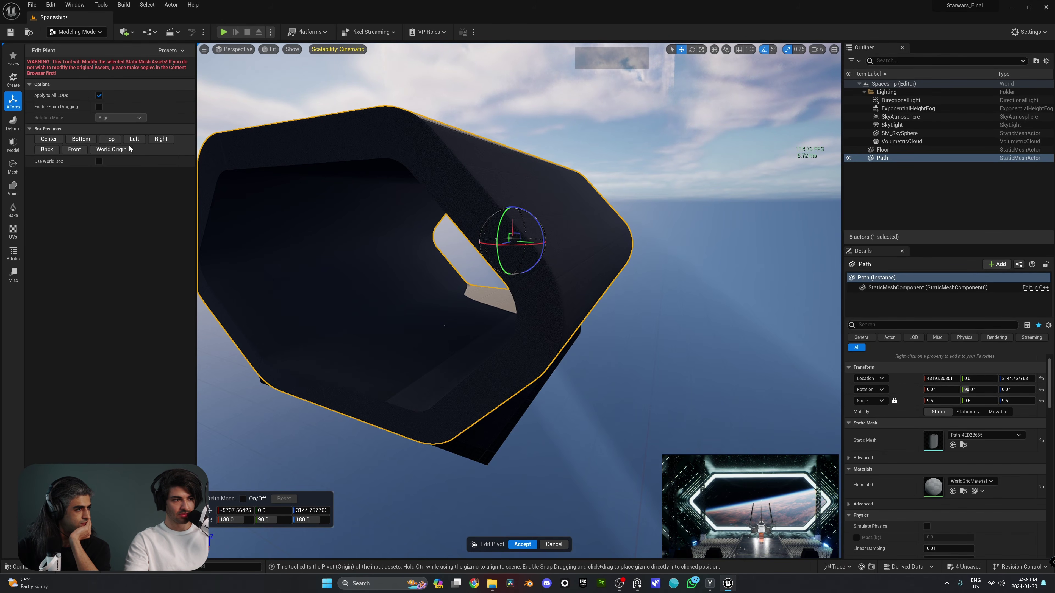
pyautogui.click(136, 140)
pyautogui.click(162, 141)
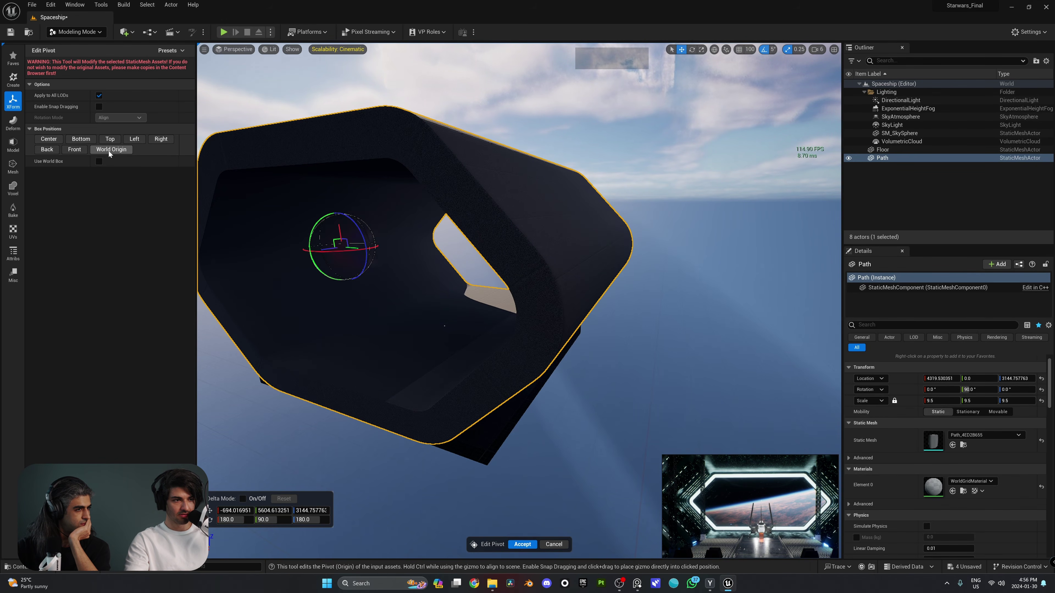
pyautogui.click(55, 151)
# Place the shell's pivot at the Front box position, raise it to about Z 701 near the inner floor, and accept the pivot edit.
pyautogui.click(72, 151)
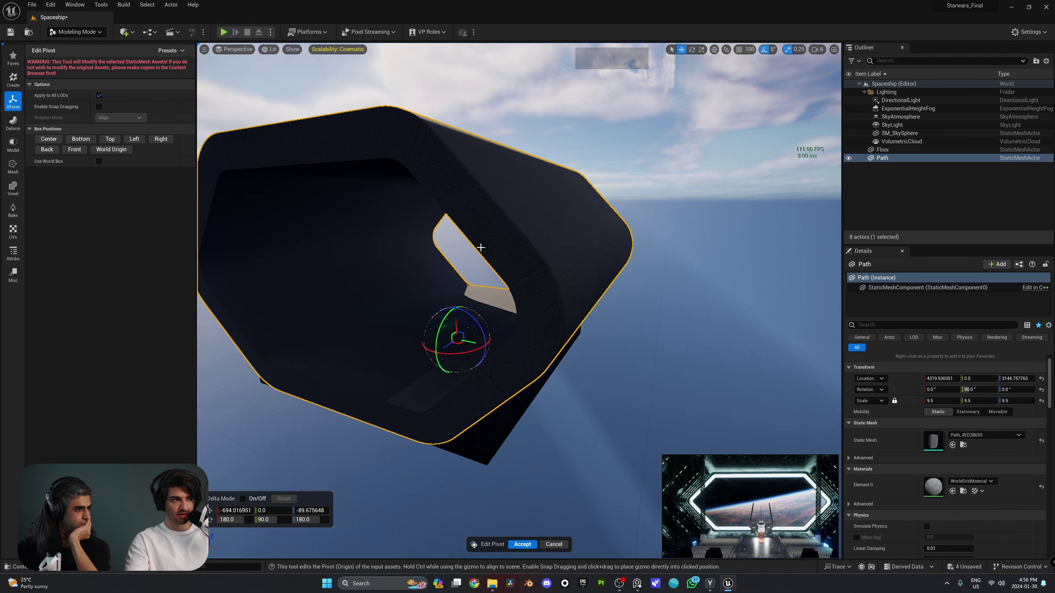
pyautogui.press('q')
pyautogui.moveTo(581, 349); pyautogui.dragTo(548, 361, button='right')
pyautogui.press('d')
pyautogui.press('w')
pyautogui.press('a')
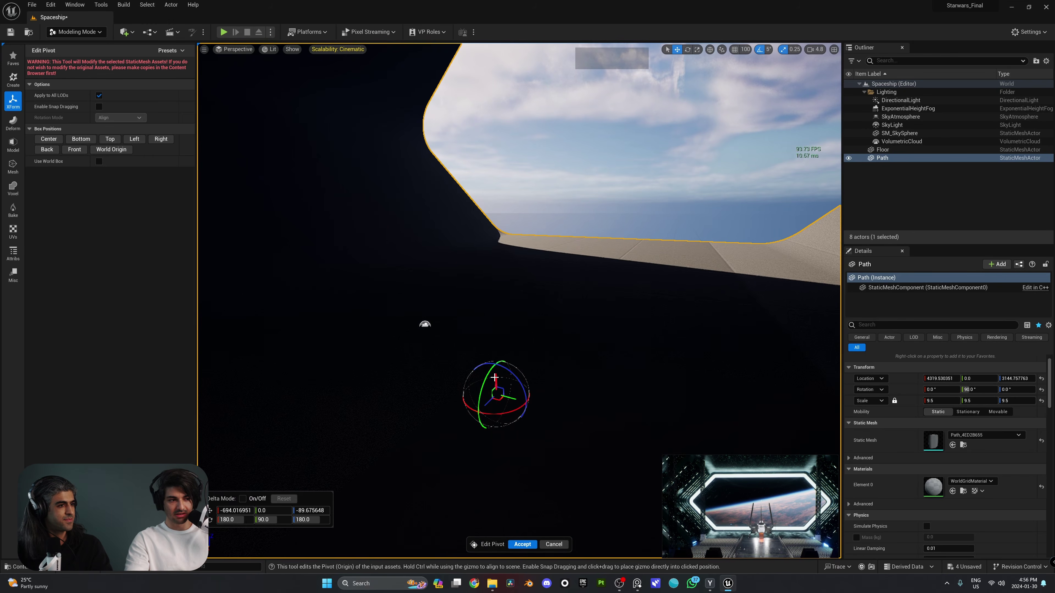
pyautogui.moveTo(498, 372); pyautogui.dragTo(497, 267)
pyautogui.moveTo(498, 268); pyautogui.dragTo(450, 244, button='right')
pyautogui.scroll(-1, 498, 267)
pyautogui.scroll(-1, 498, 268)
pyautogui.press('e')
pyautogui.scroll(-1, 498, 268)
pyautogui.press('s')
pyautogui.press('d')
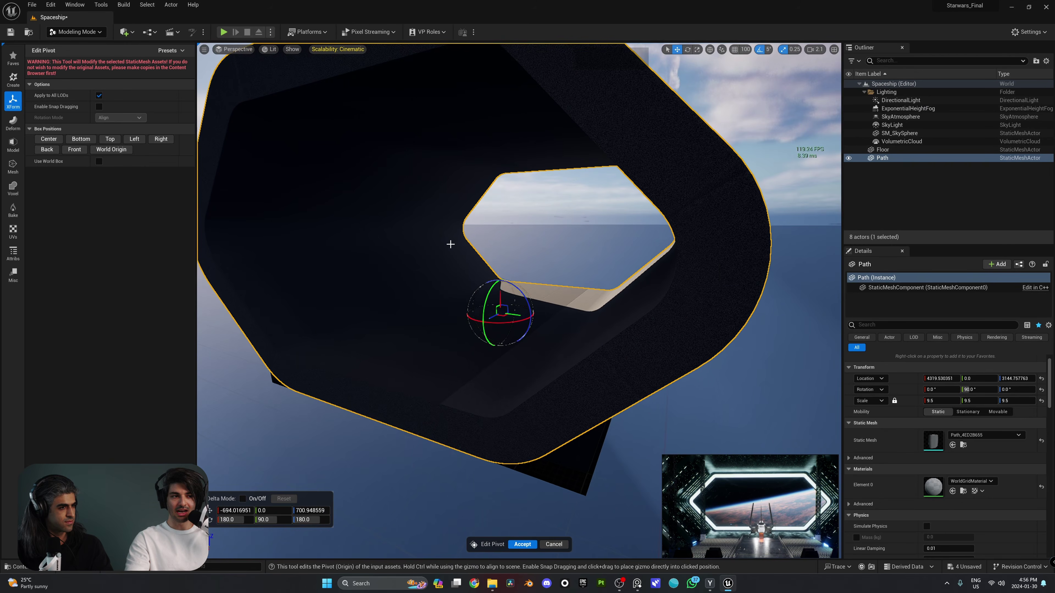
pyautogui.click(524, 543)
# Try rotating the hexagonal shell about its new pivot and undo the rotation.
pyautogui.press('d')
pyautogui.press('s')
pyautogui.moveTo(524, 543); pyautogui.dragTo(524, 542, button='right')
pyautogui.press('e')
pyautogui.moveTo(485, 320)
pyautogui.mouseDown()
pyautogui.moveTo(501, 348)
pyautogui.moveTo(494, 299)
pyautogui.moveTo(490, 330)
pyautogui.moveTo(483, 306)
pyautogui.mouseUp()
pyautogui.hotkey('ctrl', 'z')
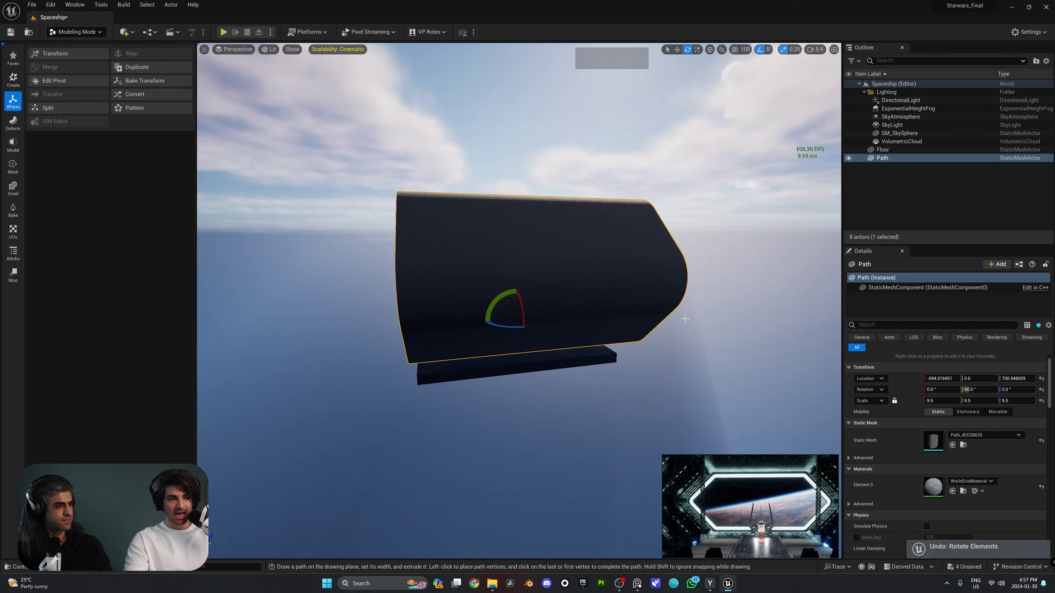
# Reset the hexagonal shell's location to 0, 0, 0 and switch from Modeling to Selection mode.
pyautogui.press('w')
pyautogui.keyDown('alt'); pyautogui.moveTo(569, 331); pyautogui.dragTo(455, 283); pyautogui.keyUp('alt')
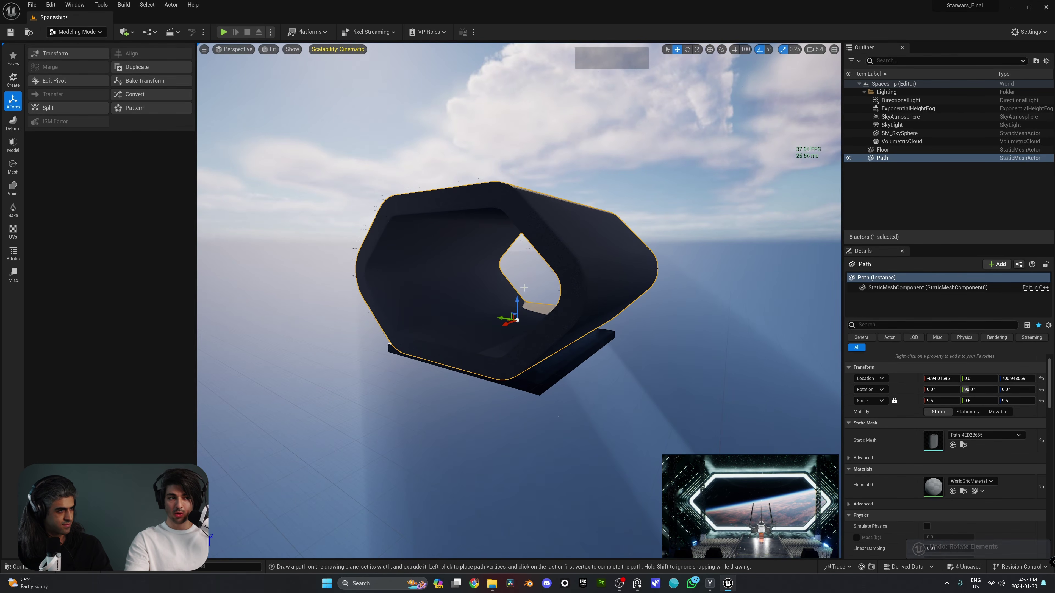
pyautogui.click(1041, 389)
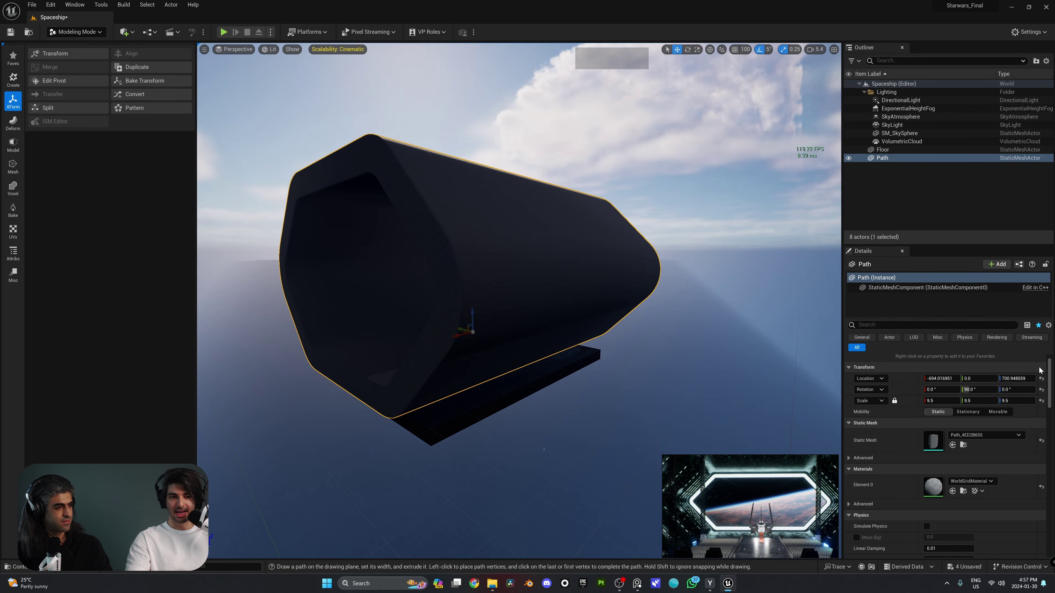
pyautogui.click(1041, 379)
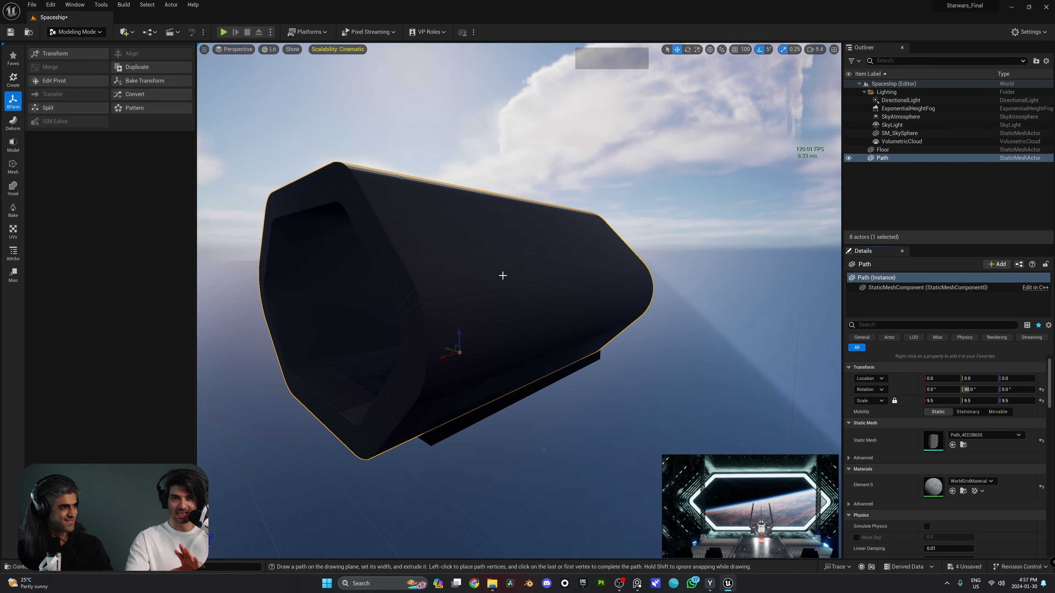
pyautogui.click(77, 32)
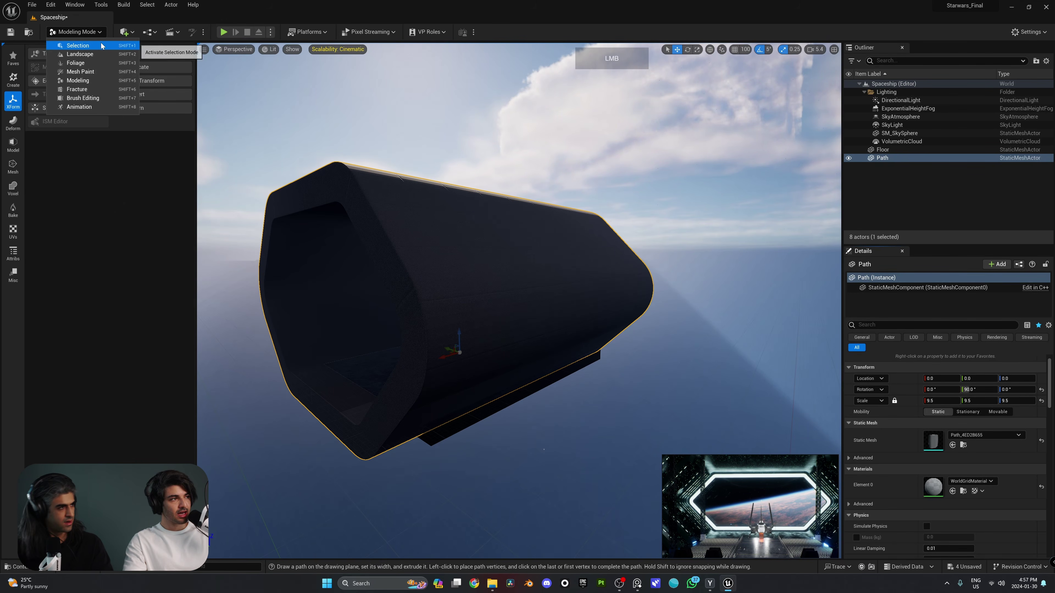
pyautogui.click(74, 42)
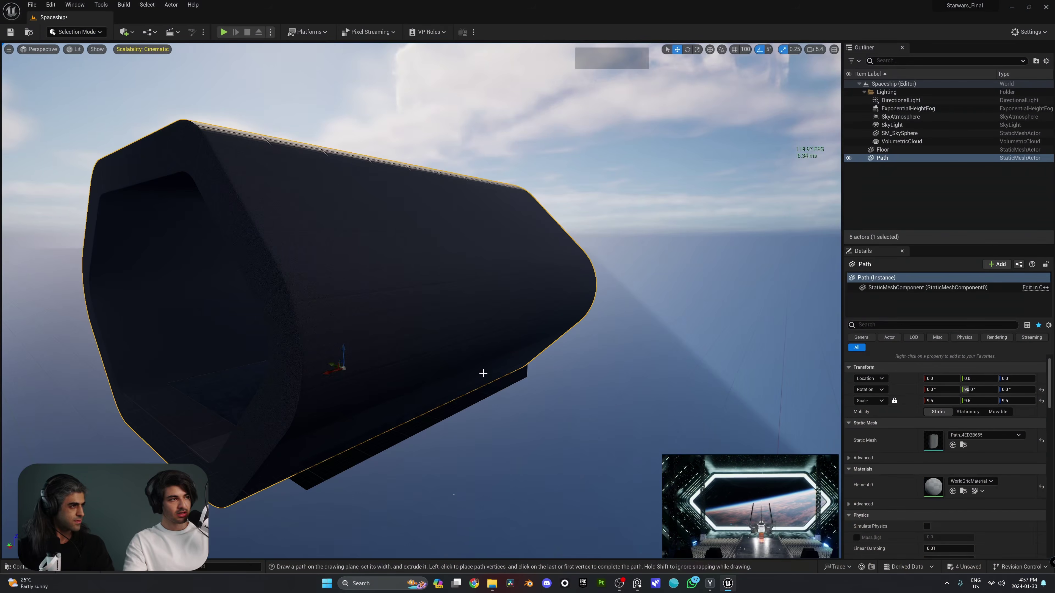
# Hide the floor mesh inside the shell and collapse the Lighting folder.
pyautogui.moveTo(422, 299); pyautogui.dragTo(396, 297, button='right')
pyautogui.press('d')
pyautogui.press('s')
pyautogui.press('w')
pyautogui.moveTo(473, 352); pyautogui.dragTo(438, 369, button='right')
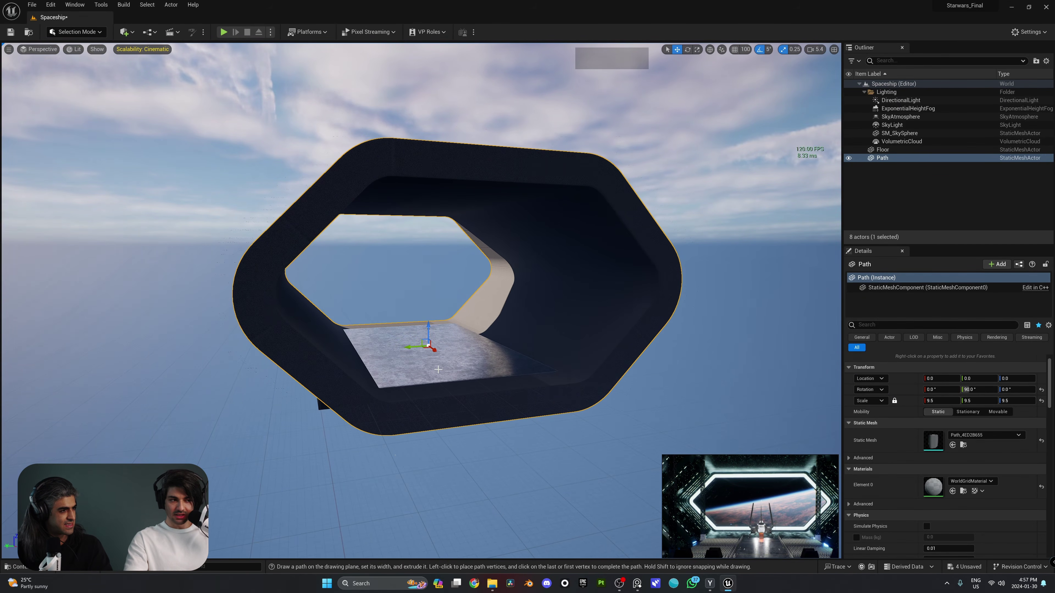
pyautogui.click(438, 359)
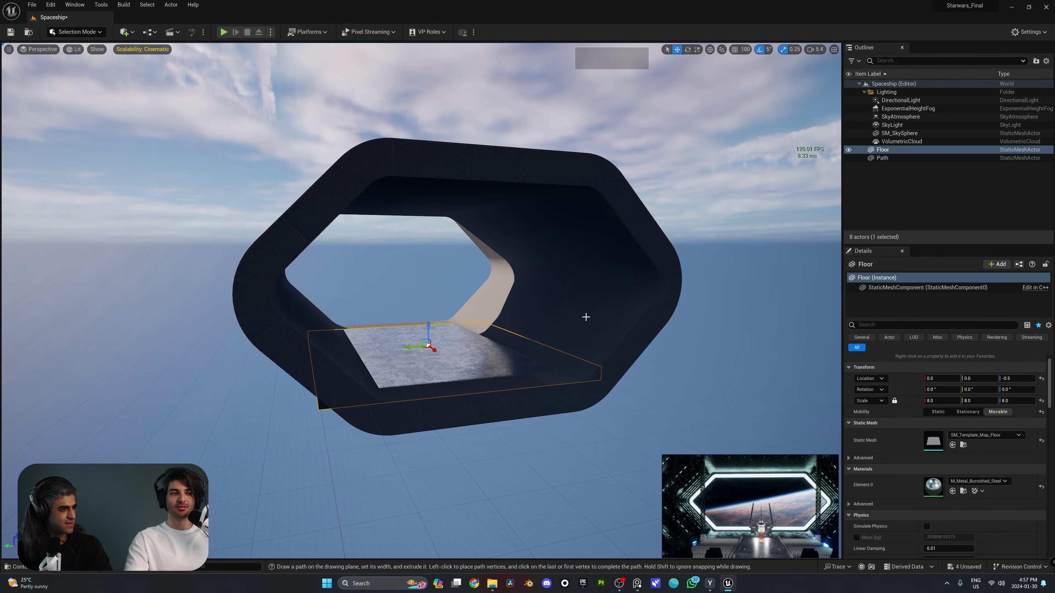
pyautogui.click(849, 150)
pyautogui.click(864, 91)
pyautogui.press('a')
pyautogui.moveTo(743, 162); pyautogui.dragTo(727, 167, button='right')
pyautogui.moveTo(456, 192); pyautogui.dragTo(456, 192, button='right')
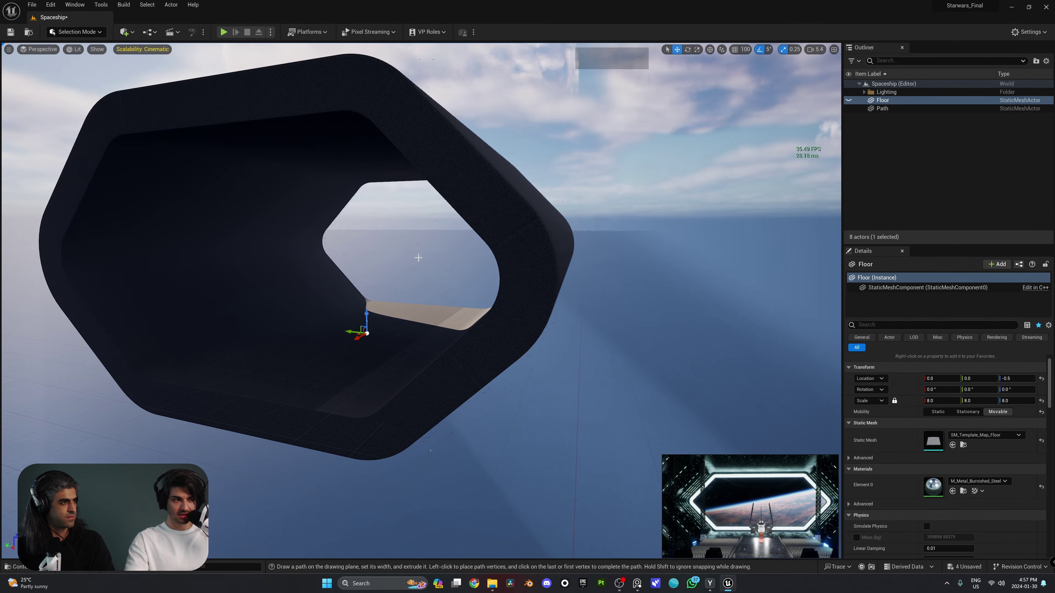
pyautogui.moveTo(412, 244); pyautogui.dragTo(368, 245, button='right')
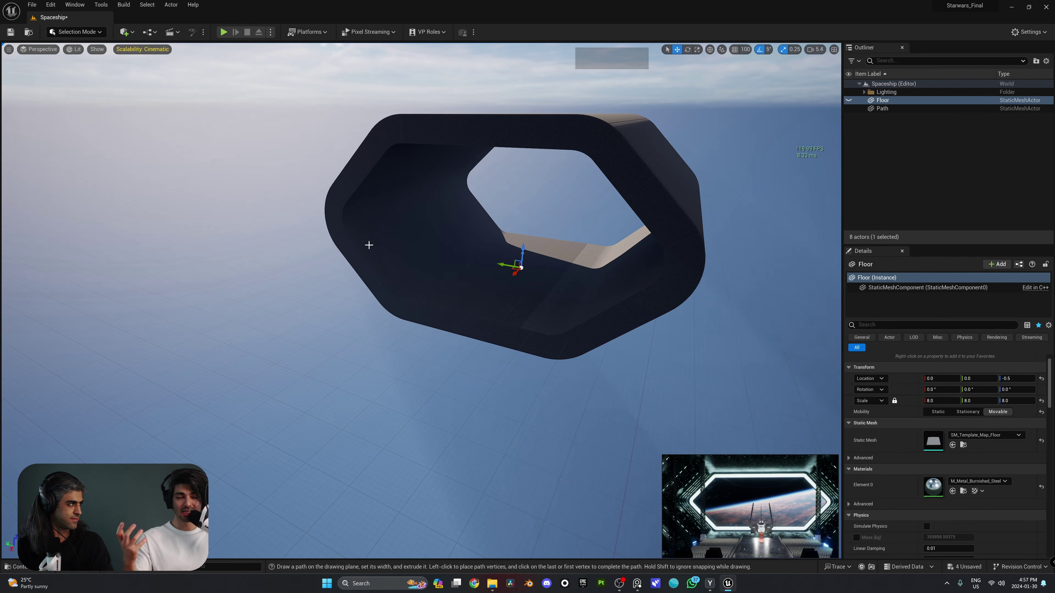
pyautogui.moveTo(606, 281); pyautogui.dragTo(611, 281, button='right')
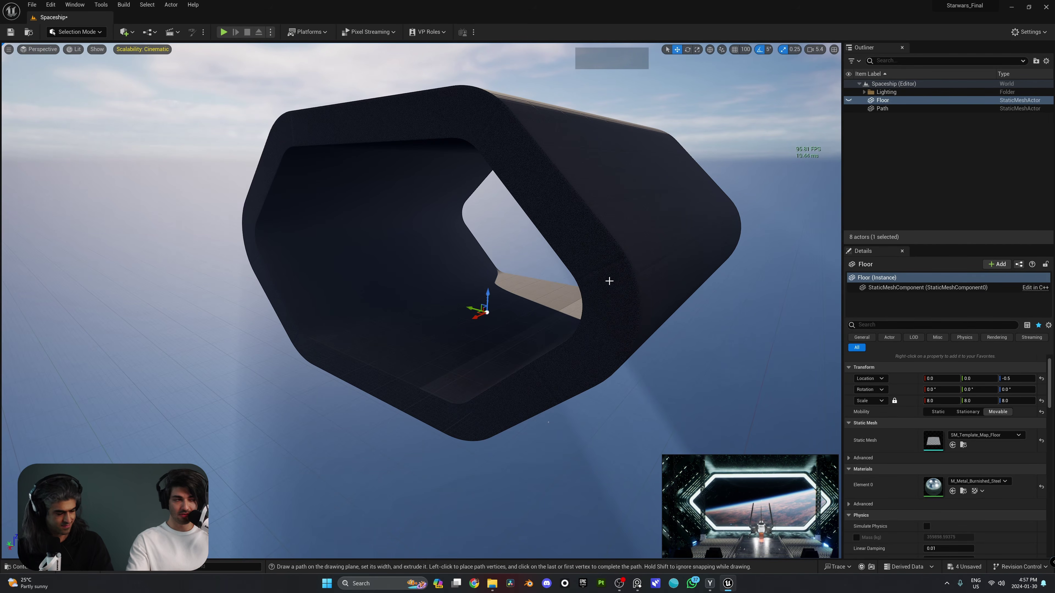
# Add a Cube shape to the level and reset its location to 0, 0, 0.
pyautogui.click(134, 38)
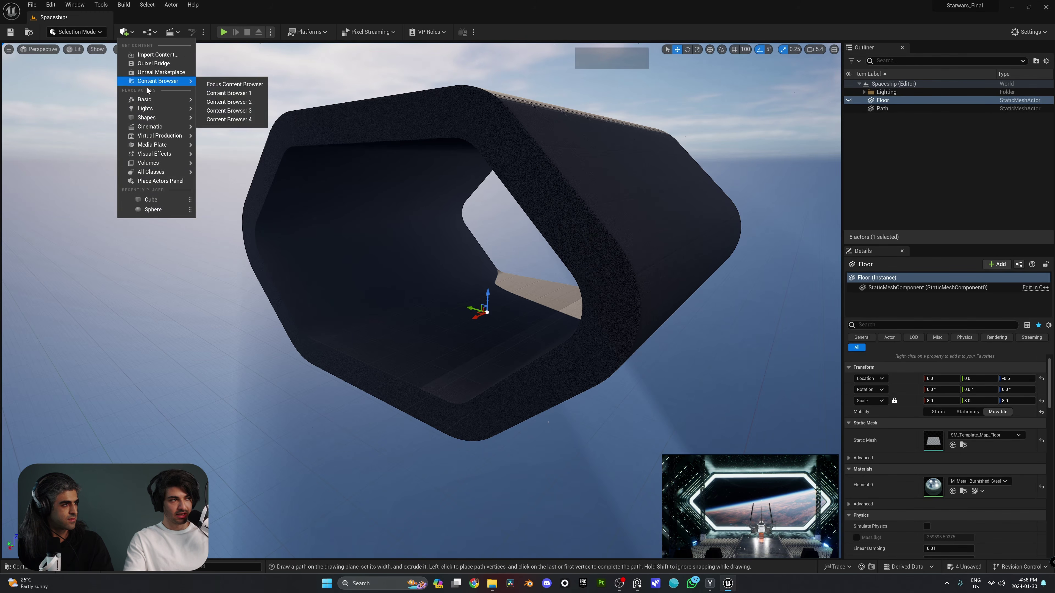
pyautogui.moveTo(155, 118)
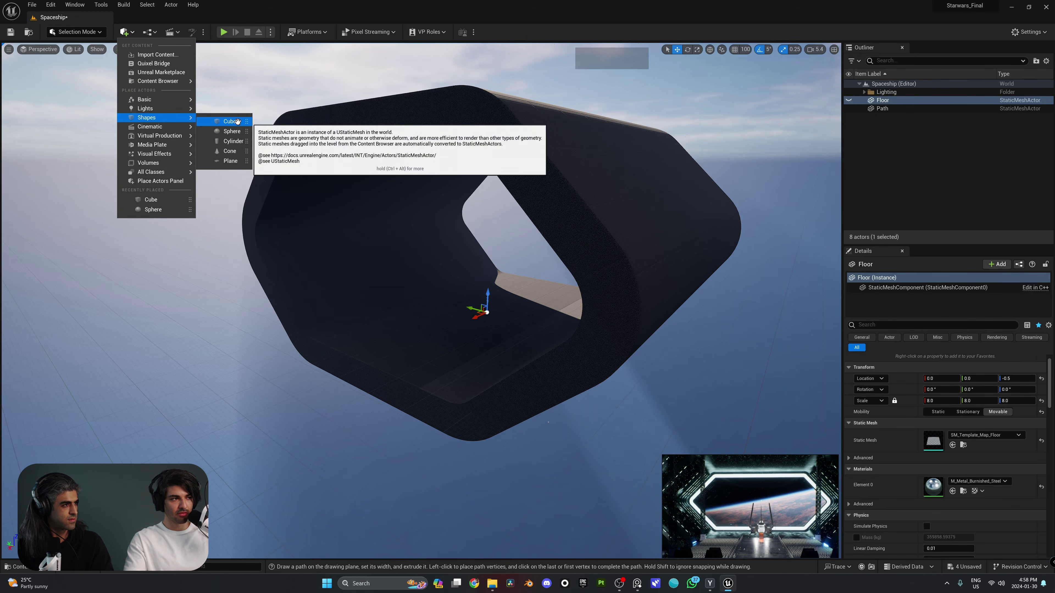
pyautogui.moveTo(230, 121); pyautogui.dragTo(564, 183)
pyautogui.moveTo(571, 221); pyautogui.dragTo(841, 357, button='right')
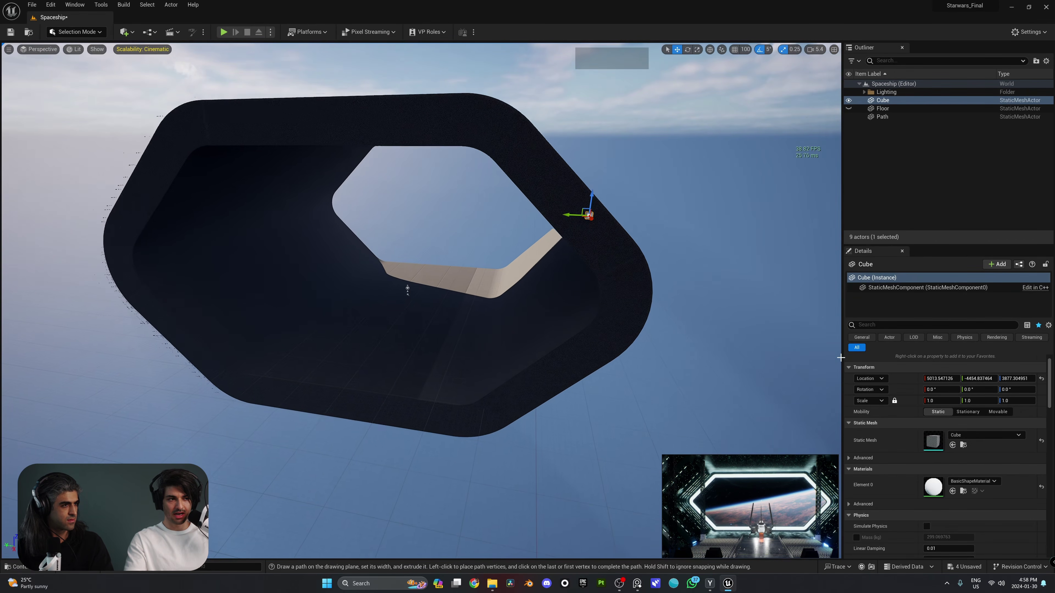
pyautogui.click(1041, 380)
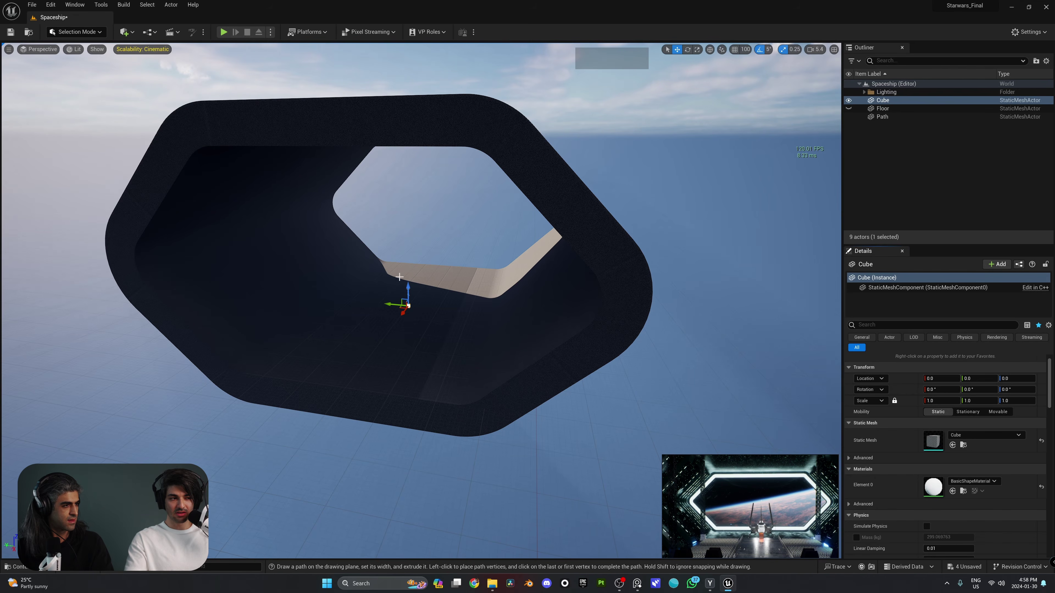
# Move the cube along X to about 4661, towards one end of the shell.
pyautogui.moveTo(430, 316); pyautogui.dragTo(527, 318, button='right')
pyautogui.press('w')
pyautogui.press('d')
pyautogui.press('s')
pyautogui.moveTo(493, 270); pyautogui.dragTo(493, 271, button='right')
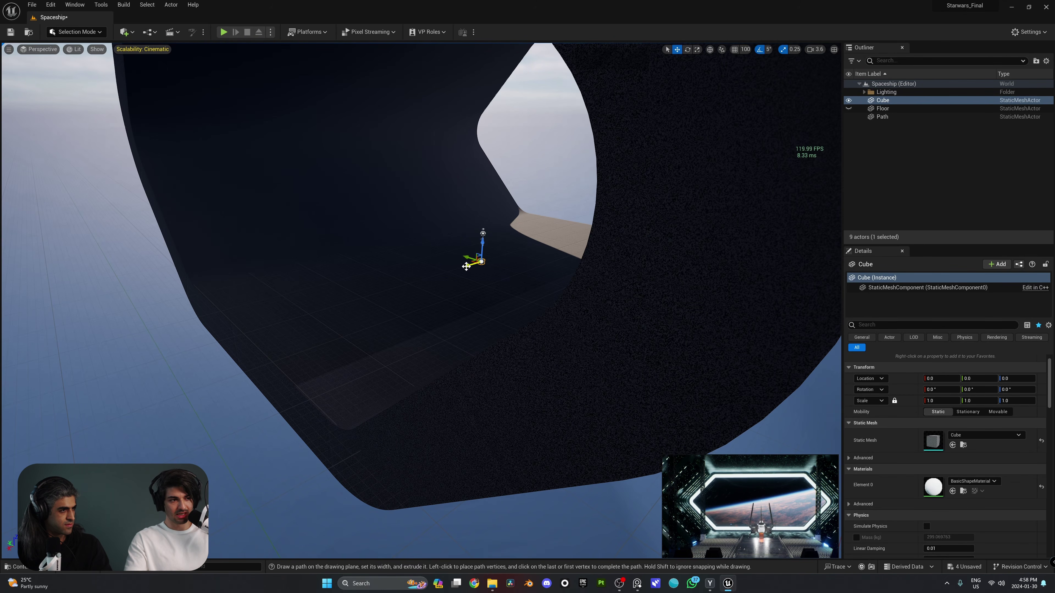
pyautogui.moveTo(463, 268); pyautogui.dragTo(322, 318)
pyautogui.moveTo(242, 339); pyautogui.dragTo(234, 340)
pyautogui.press('f')
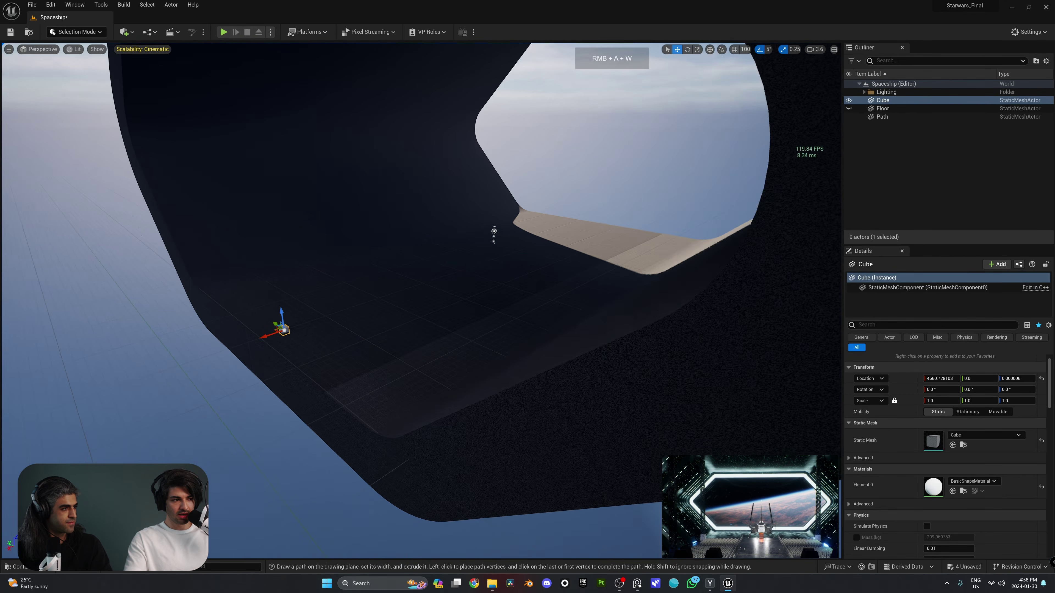
# Scale the cube into a thin upright wall, with Y scale 81.25 and Z scale 88.25.
pyautogui.press('r')
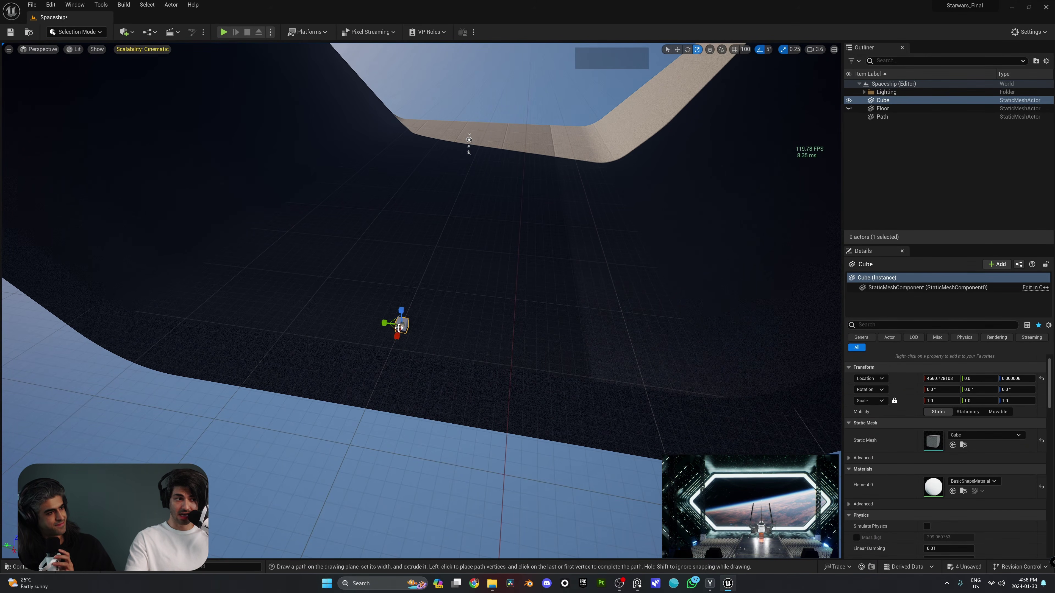
pyautogui.keyDown('alt'); pyautogui.moveTo(439, 326); pyautogui.dragTo(349, 306); pyautogui.keyUp('alt')
pyautogui.keyDown('alt'); pyautogui.moveTo(506, 317); pyautogui.dragTo(427, 212); pyautogui.keyUp('alt')
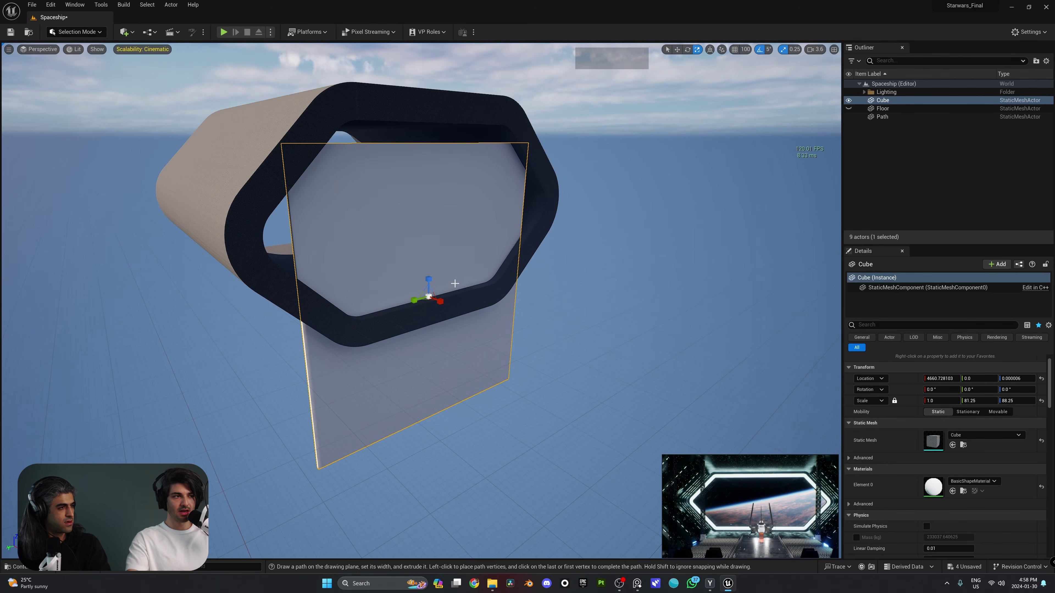
# Raise the cube wall to about Z 2493 and widen it to a Y scale of 137.75 to cover the opening.
pyautogui.press('w')
pyautogui.moveTo(427, 275); pyautogui.dragTo(428, 199)
pyautogui.press('d')
pyautogui.moveTo(478, 264); pyautogui.dragTo(466, 233, button='right')
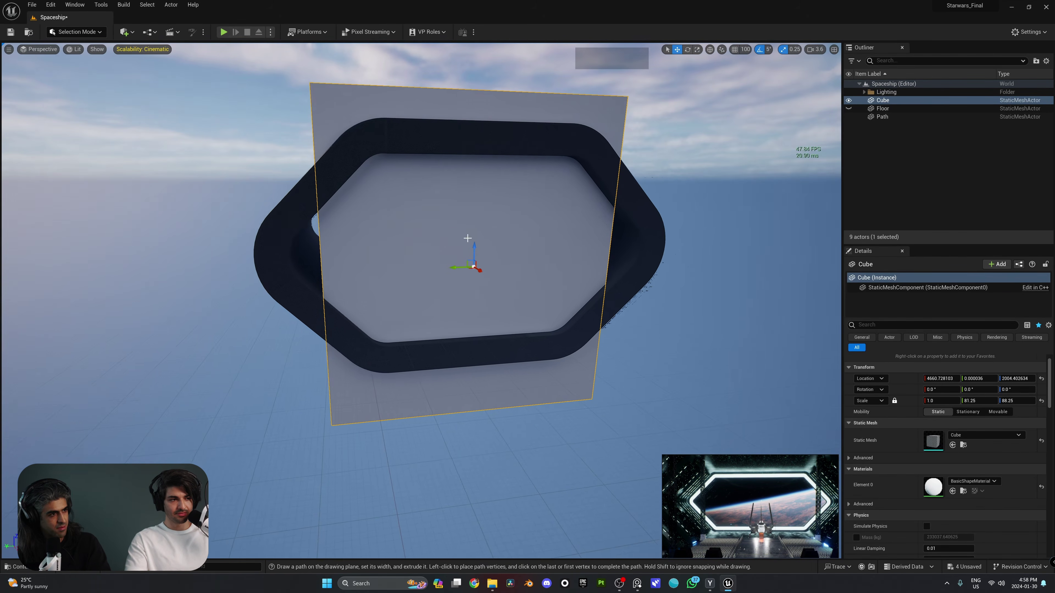
pyautogui.moveTo(466, 233)
pyautogui.mouseDown()
pyautogui.moveTo(466, 208)
pyautogui.moveTo(465, 227)
pyautogui.mouseUp()
pyautogui.moveTo(464, 245); pyautogui.dragTo(420, 236, button='right')
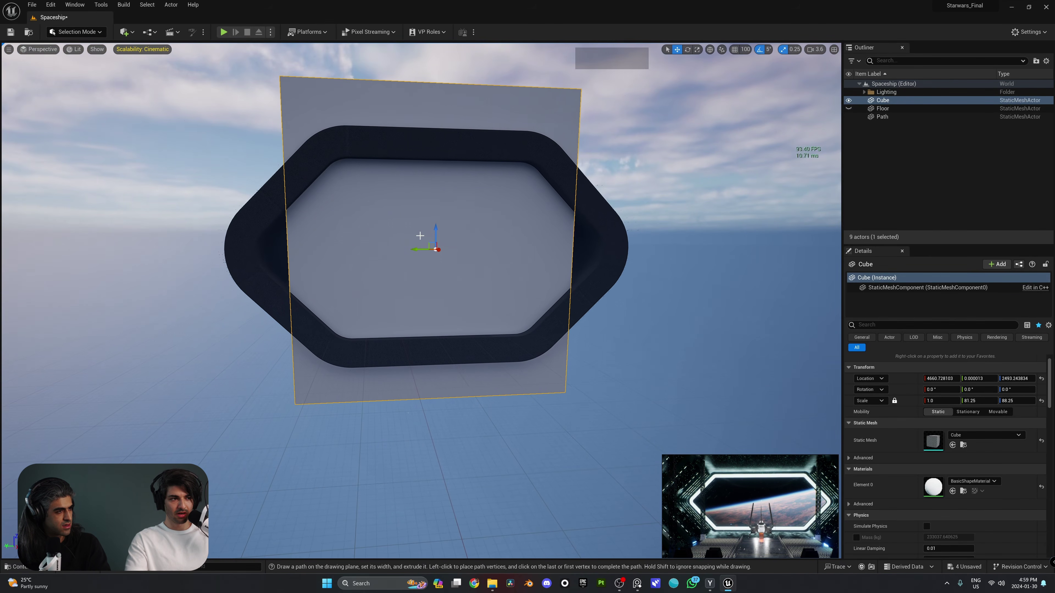
pyautogui.moveTo(417, 251); pyautogui.dragTo(392, 251)
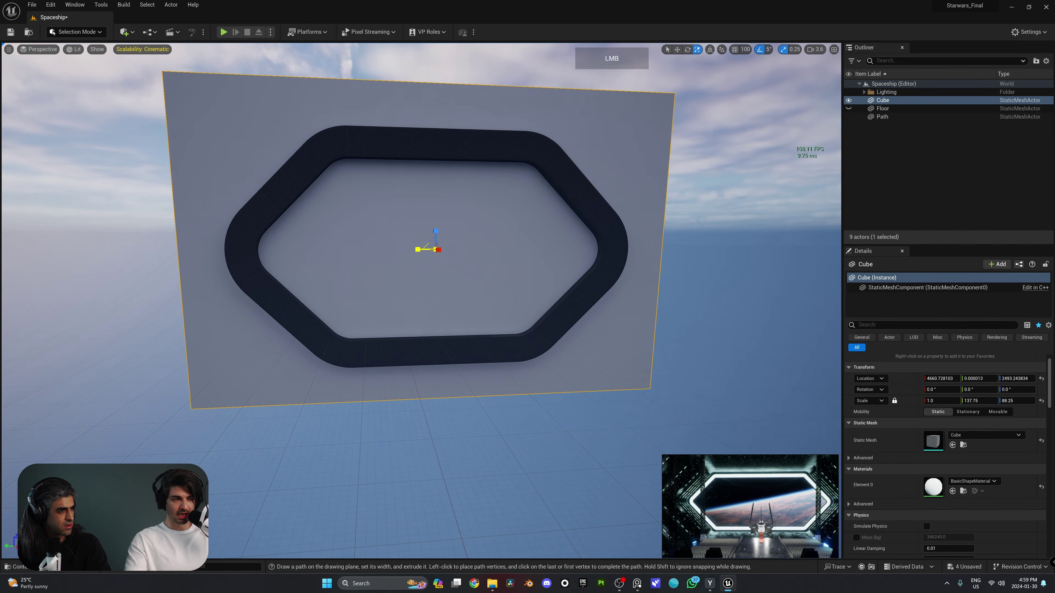
pyautogui.moveTo(401, 246)
pyautogui.mouseDown(button='right')
pyautogui.moveTo(392, 246)
pyautogui.moveTo(419, 246)
pyautogui.mouseUp(button='right')
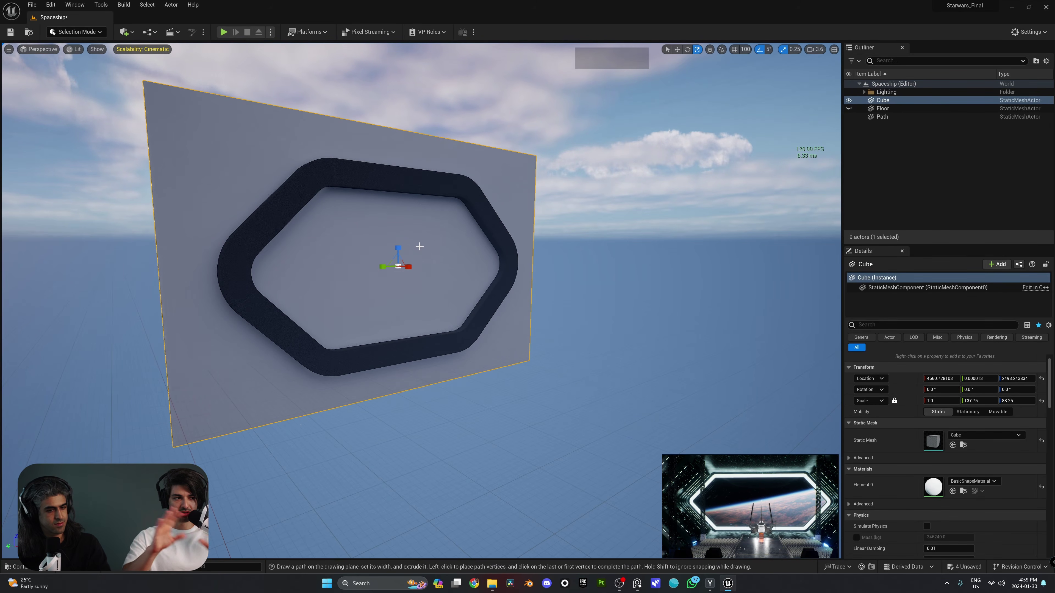
# Try sliding the cube wall sideways along Y and undo the move.
pyautogui.press('d')
pyautogui.moveTo(419, 246); pyautogui.dragTo(390, 247, button='right')
pyautogui.press('w')
pyautogui.moveTo(558, 276); pyautogui.dragTo(688, 270)
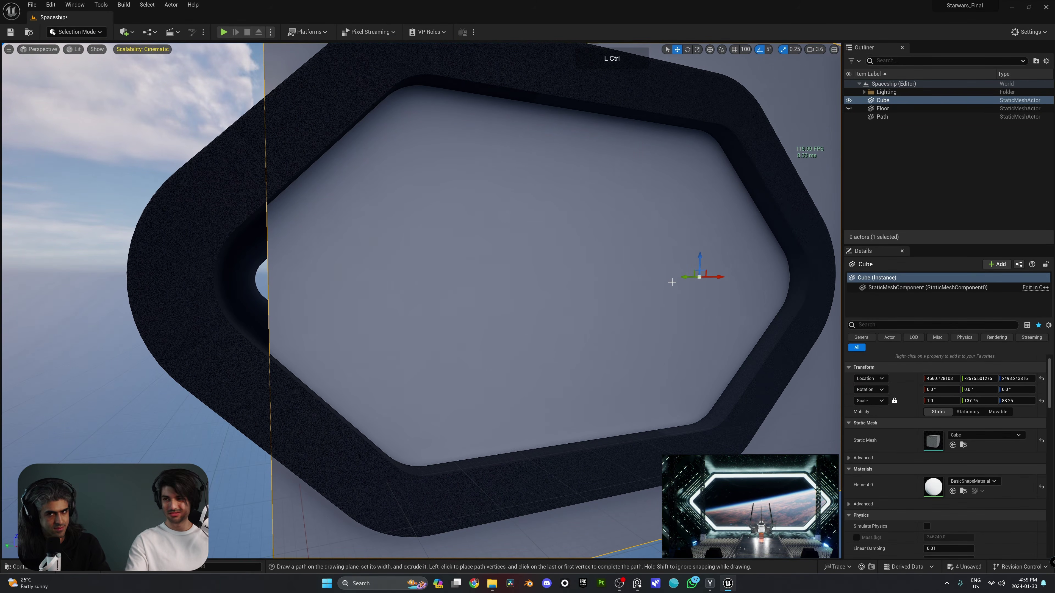
pyautogui.hotkey('ctrl', 'z')
# Thicken the cube wall to an X scale of 9.0 and move it along X to about 6411 at the shell's end.
pyautogui.press('a')
pyautogui.press('w')
pyautogui.moveTo(530, 280); pyautogui.dragTo(529, 280, button='right')
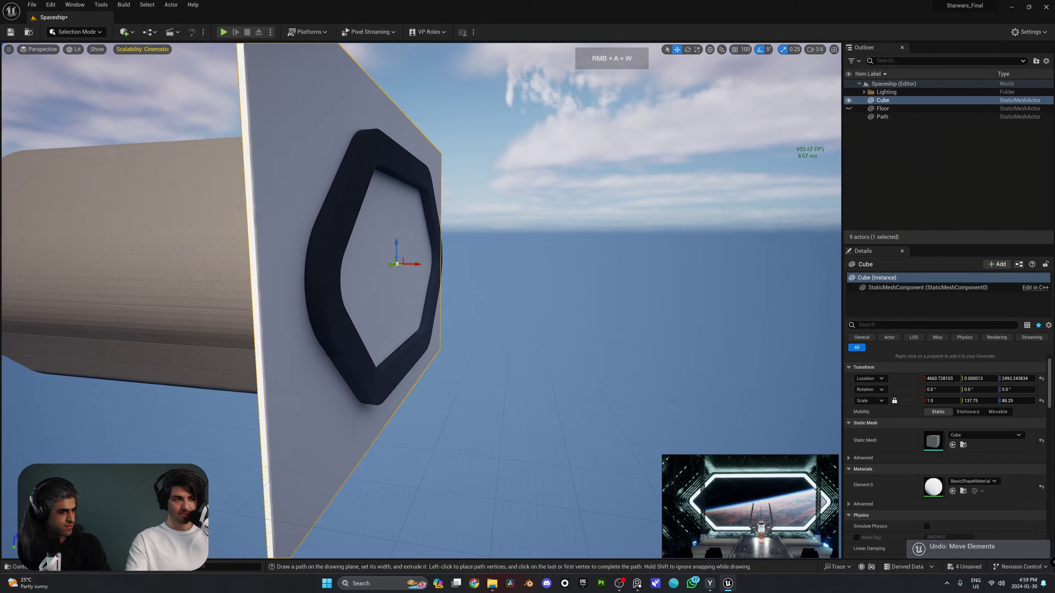
pyautogui.moveTo(478, 217); pyautogui.dragTo(478, 217, button='right')
pyautogui.press('r')
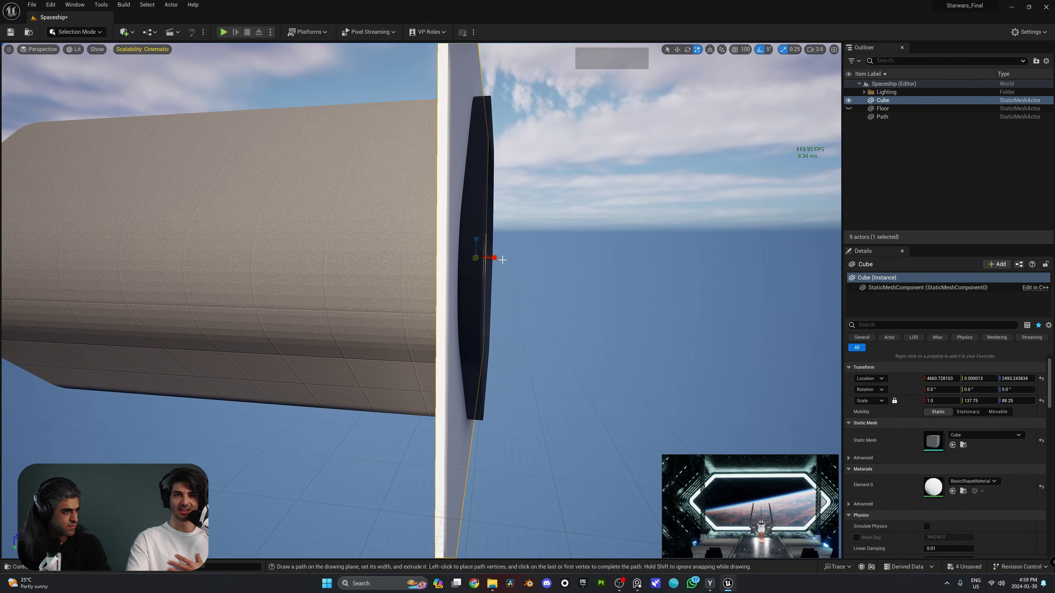
pyautogui.moveTo(494, 257)
pyautogui.mouseDown()
pyautogui.moveTo(524, 258)
pyautogui.moveTo(455, 258)
pyautogui.moveTo(484, 258)
pyautogui.mouseUp()
pyautogui.press('w')
pyautogui.moveTo(483, 258)
pyautogui.mouseDown(button='right')
pyautogui.moveTo(507, 245)
pyautogui.moveTo(453, 263)
pyautogui.moveTo(480, 269)
pyautogui.mouseUp(button='right')
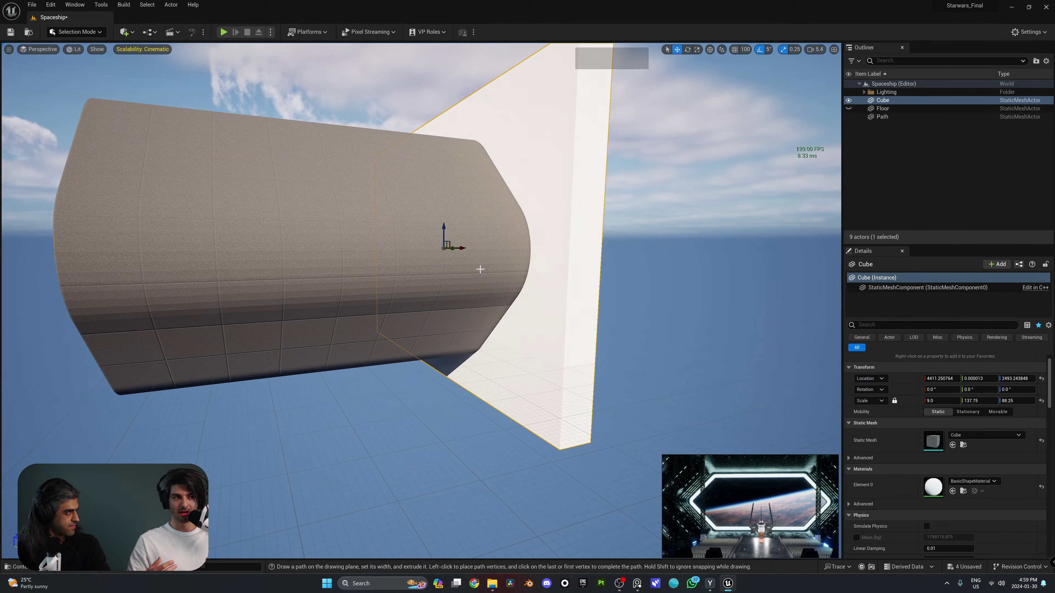
# Hide the cube wall, try stretching the shell lengthwise to a Z scale of 20.5, and undo these changes.
pyautogui.moveTo(480, 270); pyautogui.dragTo(382, 245, button='right')
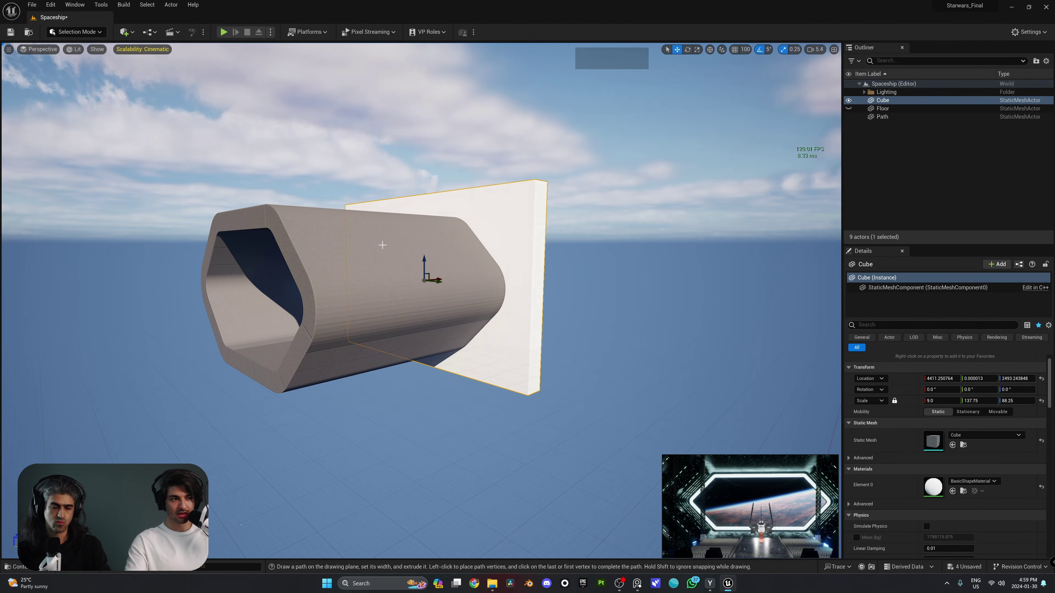
pyautogui.moveTo(592, 286); pyautogui.dragTo(480, 249, button='right')
pyautogui.press('h')
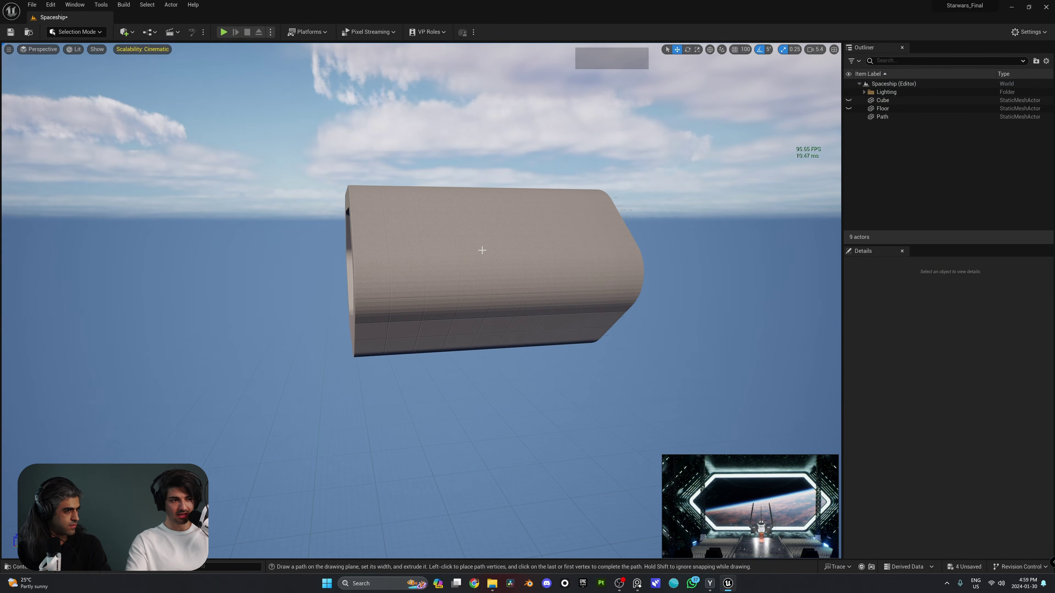
pyautogui.click(482, 251)
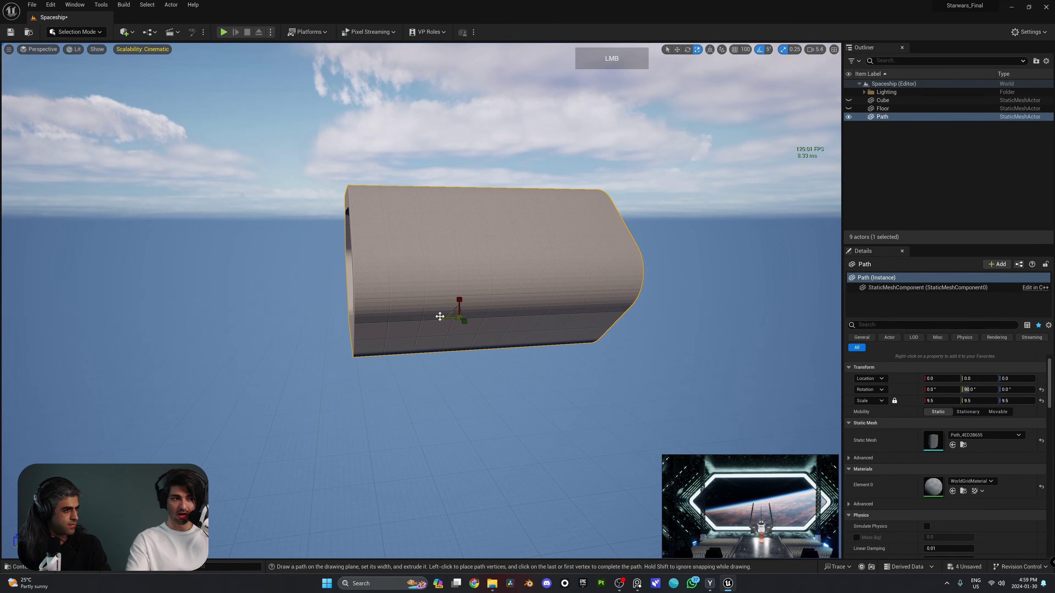
pyautogui.moveTo(439, 317); pyautogui.dragTo(380, 321)
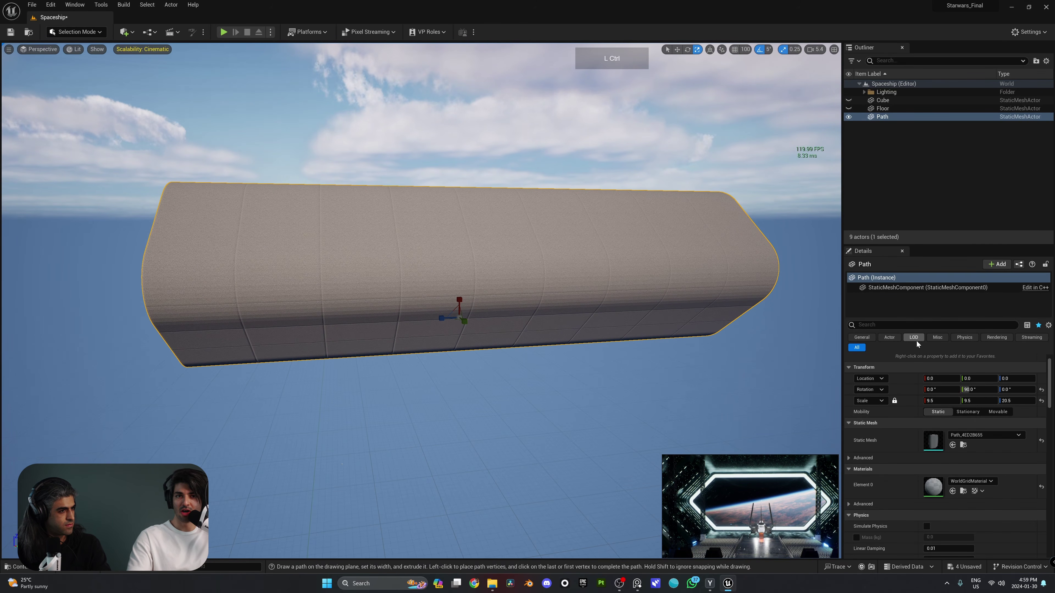
pyautogui.hotkey('ctrl', 'z')
pyautogui.hotkey('ctrl', 'z')
pyautogui.hotkey('ctrl', 'z')
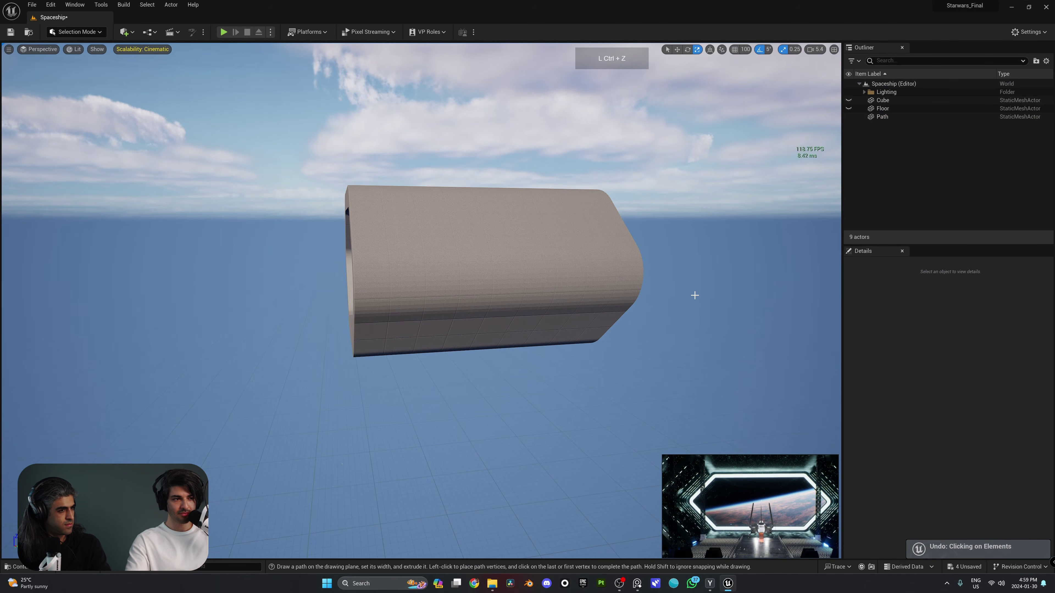
# Rotate the directional light so sunlight falls on the shell's open end and into its interior.
pyautogui.moveTo(694, 295); pyautogui.dragTo(648, 281, button='right')
pyautogui.moveTo(323, 260); pyautogui.dragTo(317, 309, button='right')
pyautogui.press('e')
pyautogui.press('d')
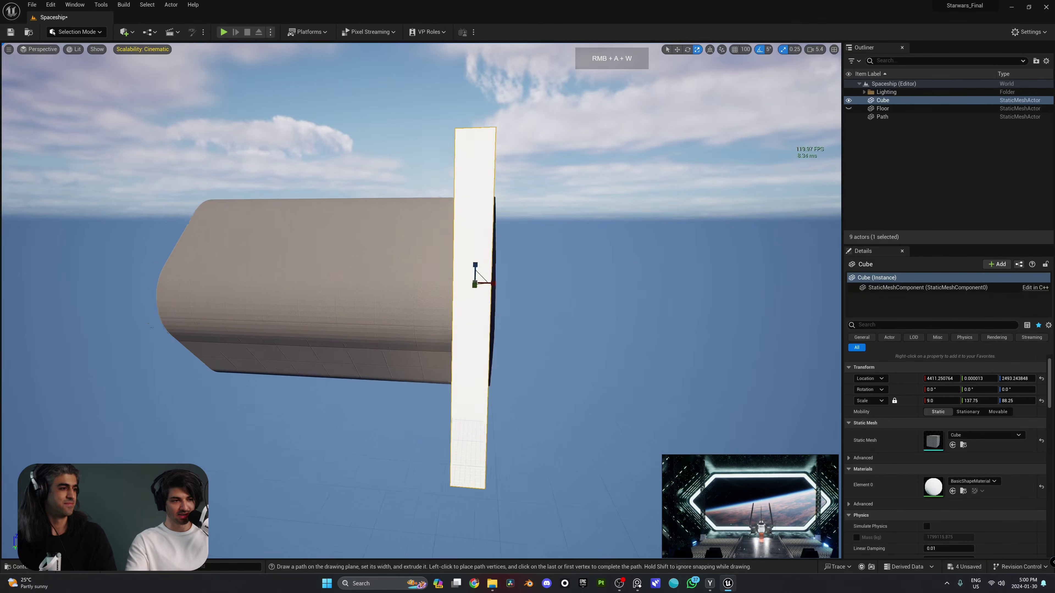
pyautogui.hotkey('ctrl', 'l')
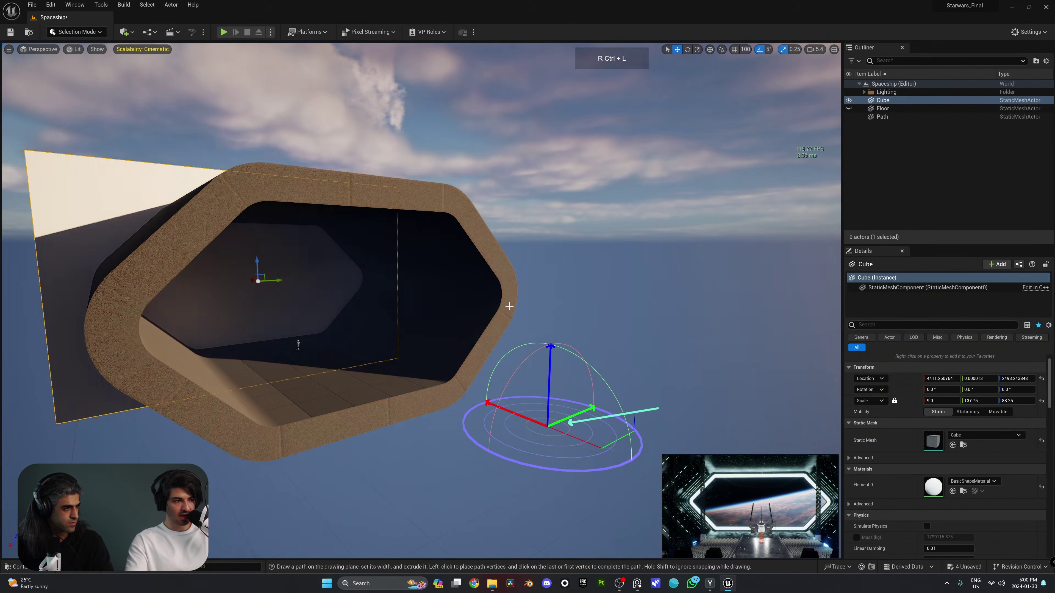
pyautogui.moveTo(506, 302); pyautogui.dragTo(535, 315, button='right')
pyautogui.scroll(-2, 473, 306)
pyautogui.press('s')
pyautogui.press('s')
pyautogui.press('d')
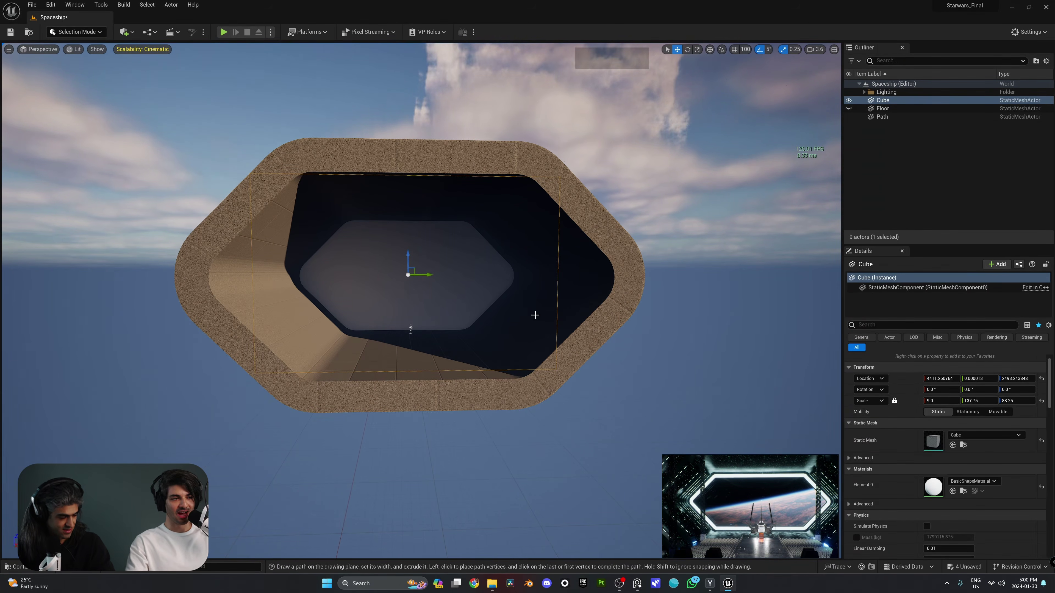
pyautogui.moveTo(535, 315); pyautogui.dragTo(447, 180, button='right')
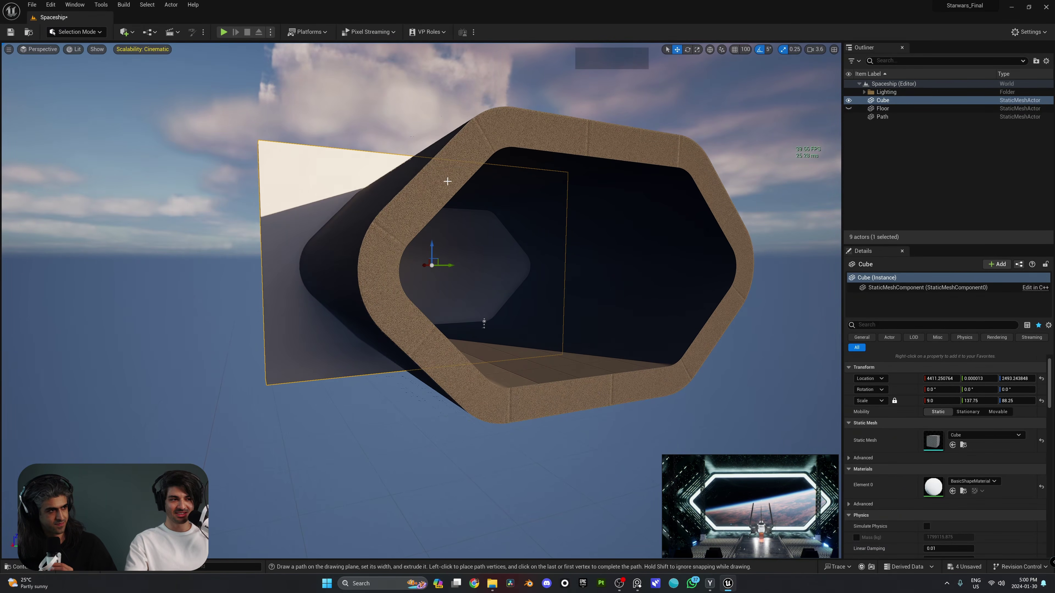
# Examine the hexagonal shell's dark interior and the cube wall at its far end from several viewpoints outside the opening.
pyautogui.click(441, 179)
pyautogui.press('f')
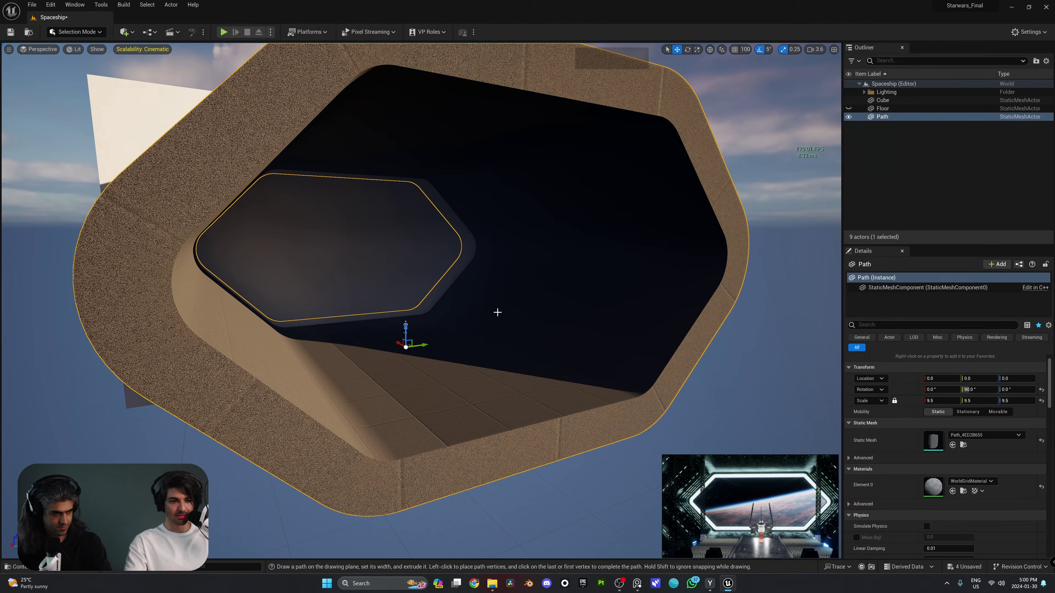
pyautogui.moveTo(497, 312); pyautogui.dragTo(450, 225, button='right')
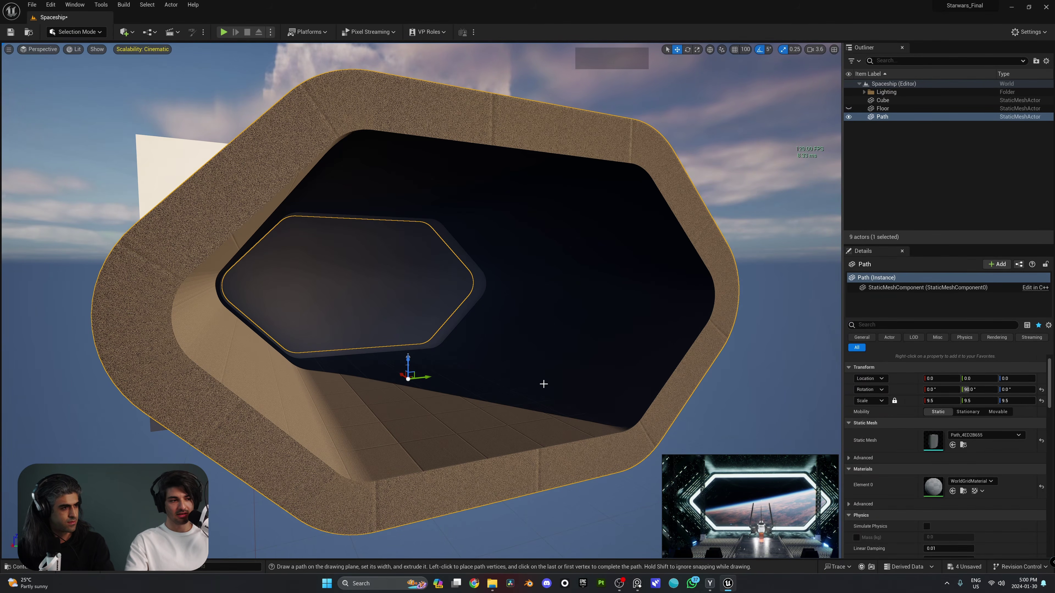
pyautogui.moveTo(546, 384)
pyautogui.mouseDown(button='right')
pyautogui.moveTo(539, 399)
pyautogui.moveTo(527, 370)
pyautogui.moveTo(481, 366)
pyautogui.moveTo(557, 385)
pyautogui.moveTo(545, 384)
pyautogui.mouseUp(button='right')
pyautogui.press('s')
pyautogui.press('w')
pyautogui.press('a')
pyautogui.press('s')
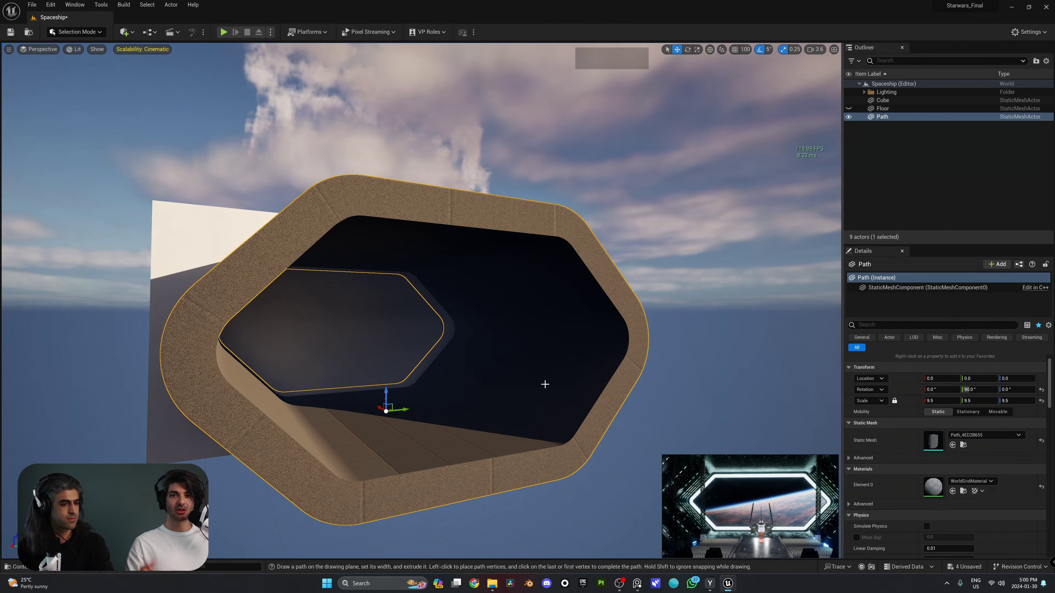
pyautogui.press('a')
pyautogui.press('w')
pyautogui.moveTo(544, 384); pyautogui.dragTo(455, 303, button='right')
pyautogui.click(506, 365)
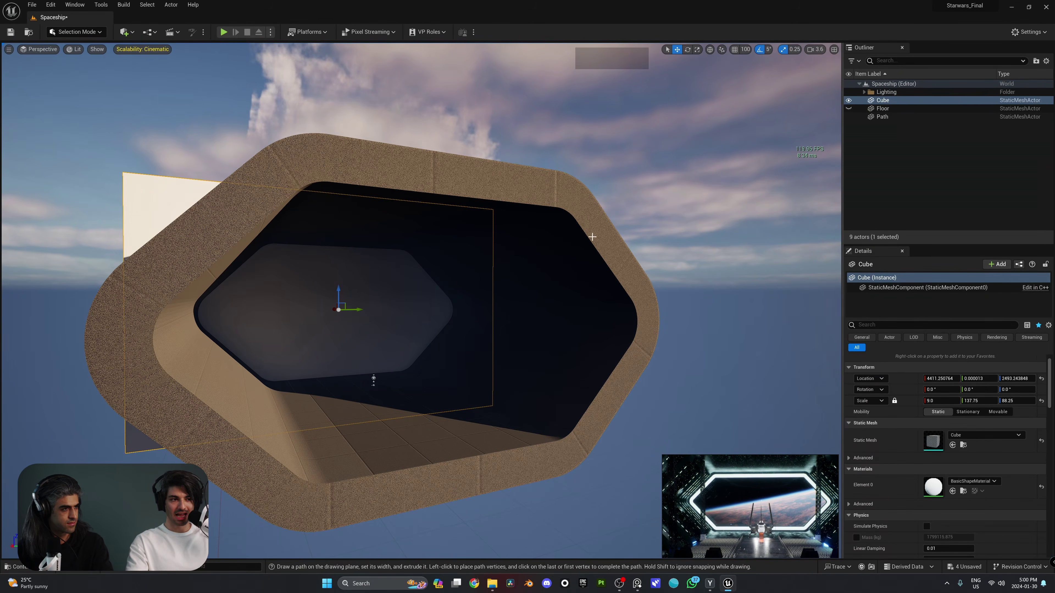
pyautogui.moveTo(592, 237); pyautogui.dragTo(548, 329, button='right')
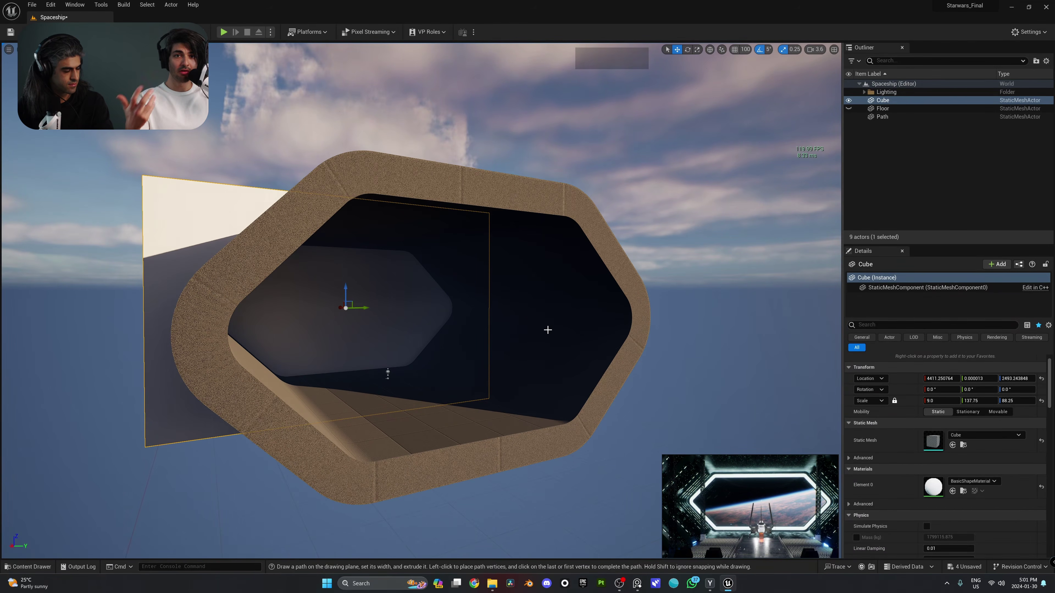
# Try applying a material from the StarterContent Materials folder to the hexagonal shell and undo it.
pyautogui.press('ctrl')
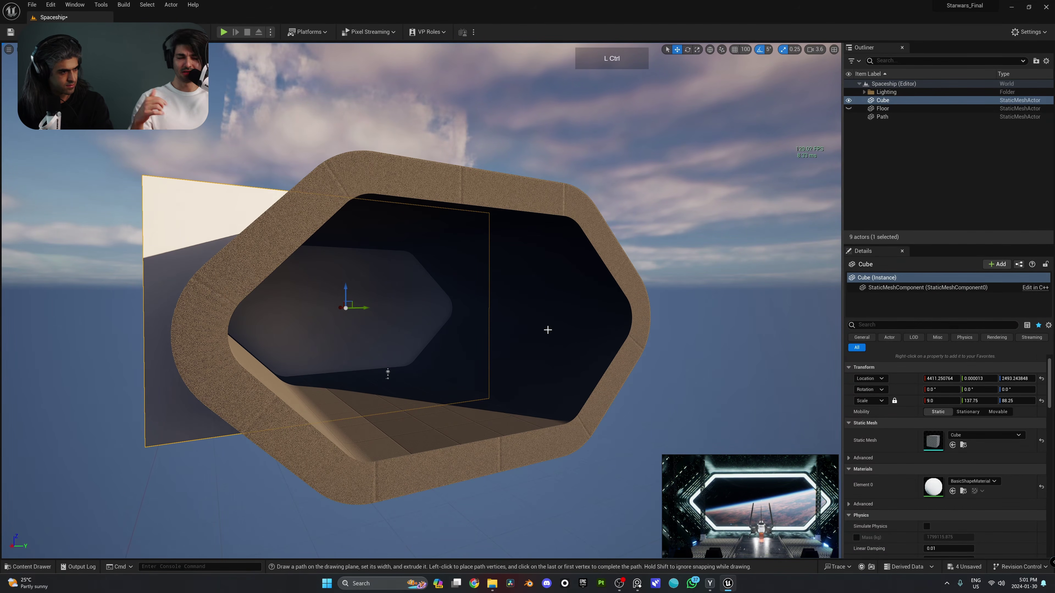
pyautogui.hotkey('ctrl', 'space')
pyautogui.scroll(3, 63, 463)
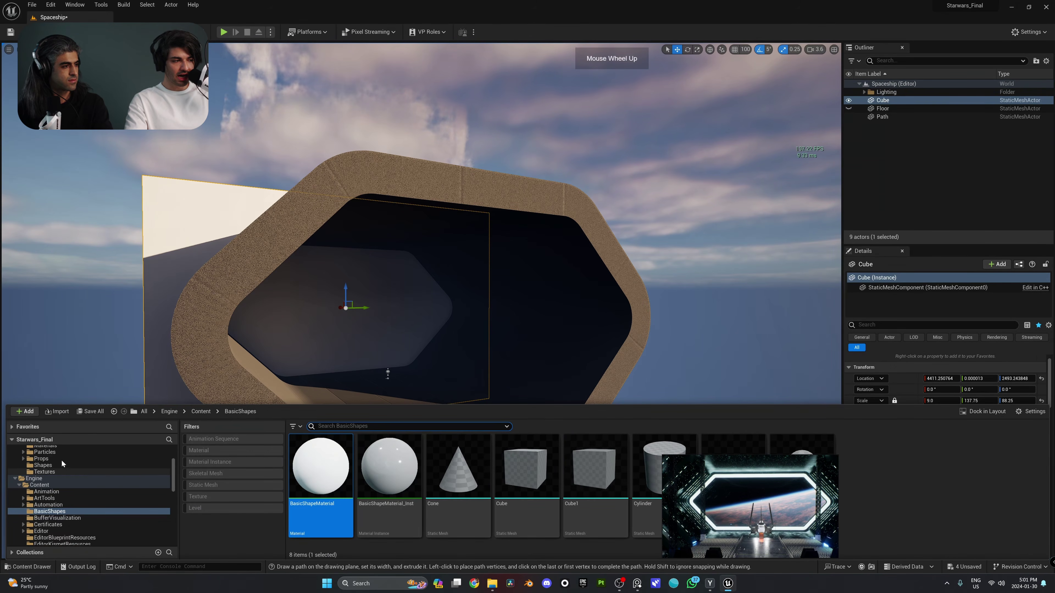
pyautogui.scroll(3, 62, 463)
pyautogui.click(46, 469)
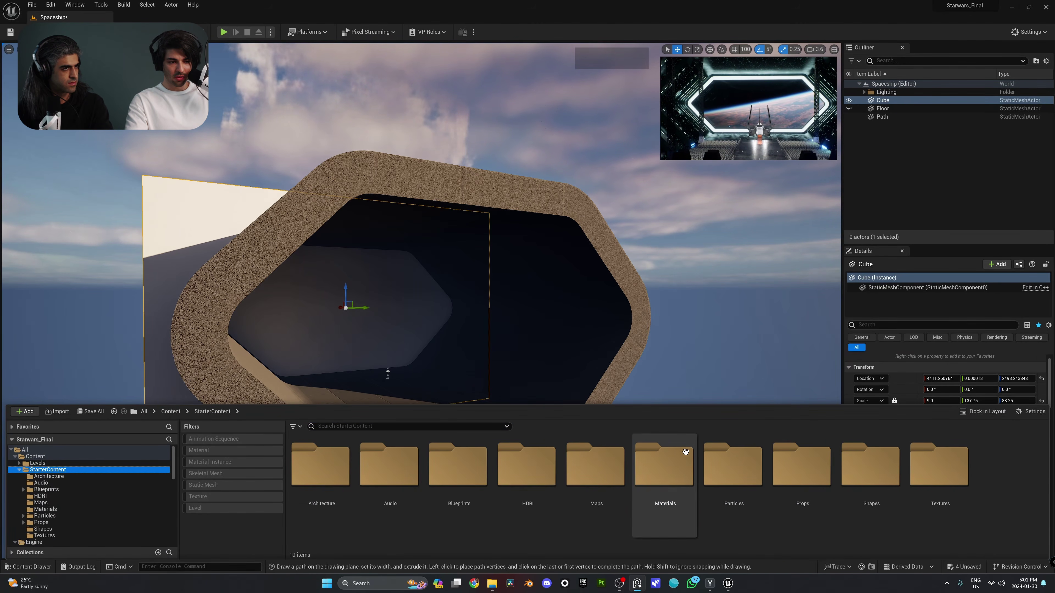
pyautogui.doubleClick(685, 453)
pyautogui.moveTo(685, 457); pyautogui.dragTo(574, 254)
pyautogui.moveTo(461, 227); pyautogui.dragTo(522, 296, button='right')
pyautogui.press('w')
pyautogui.press('s')
pyautogui.press('ctrl')
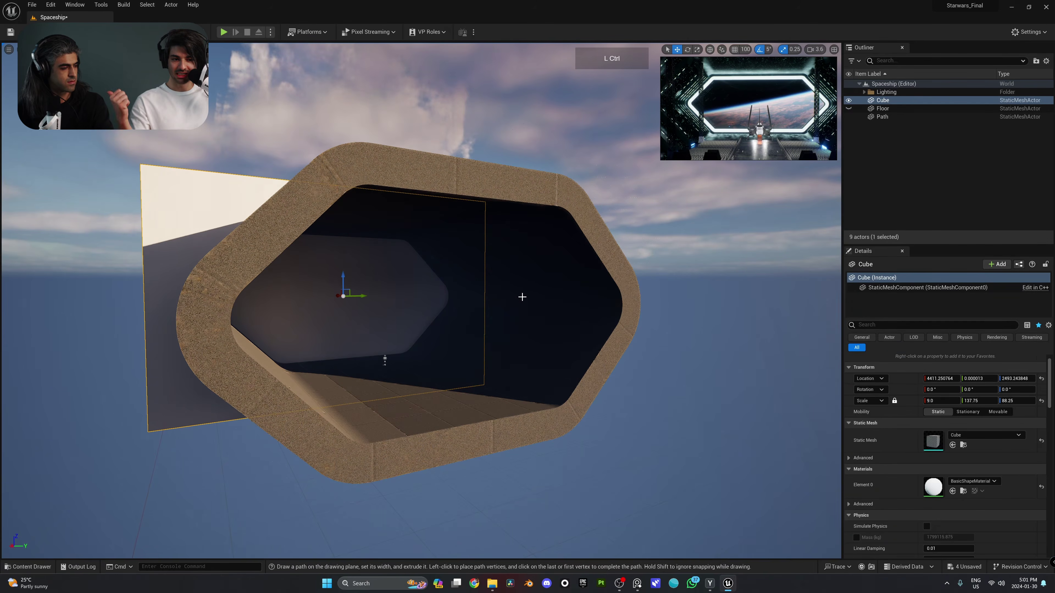
pyautogui.hotkey('ctrl', 'z')
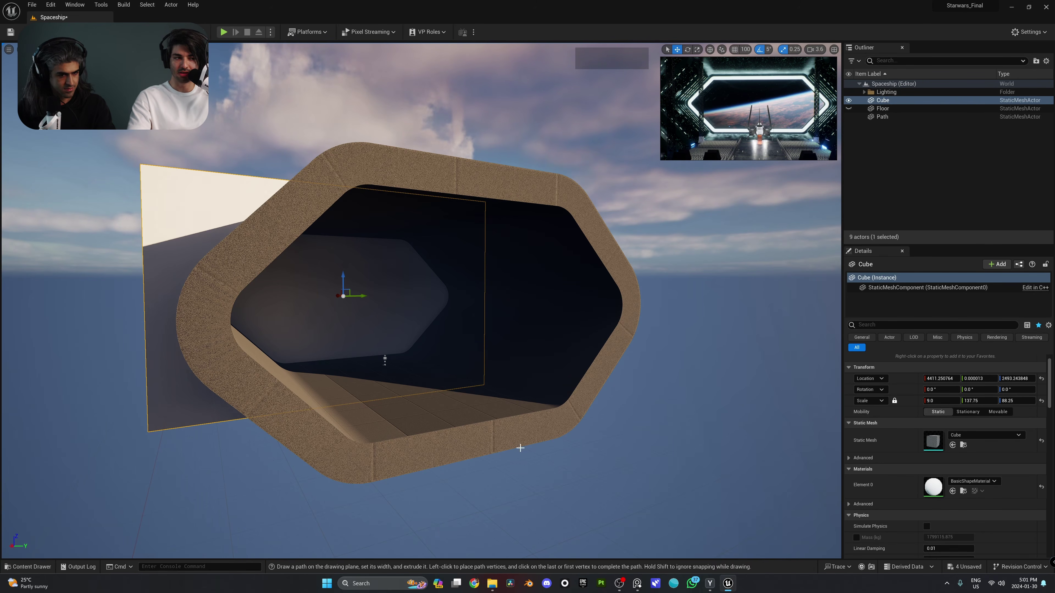
# Locate the cube wall's BasicShapeMaterial among the project assets, try applying it directly to the shell, and undo it.
pyautogui.click(953, 491)
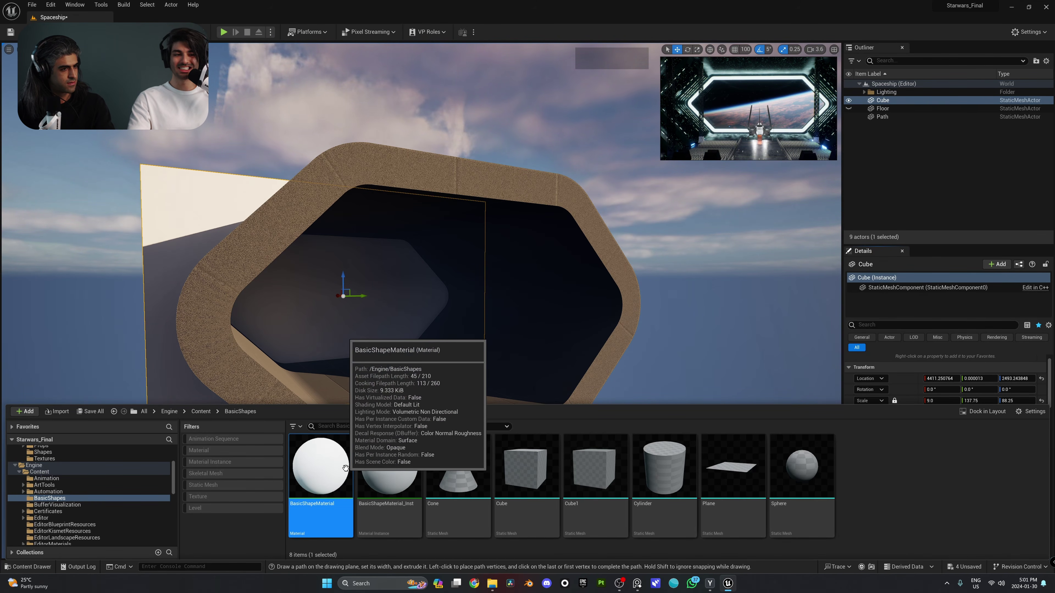
pyautogui.moveTo(345, 468); pyautogui.dragTo(515, 300)
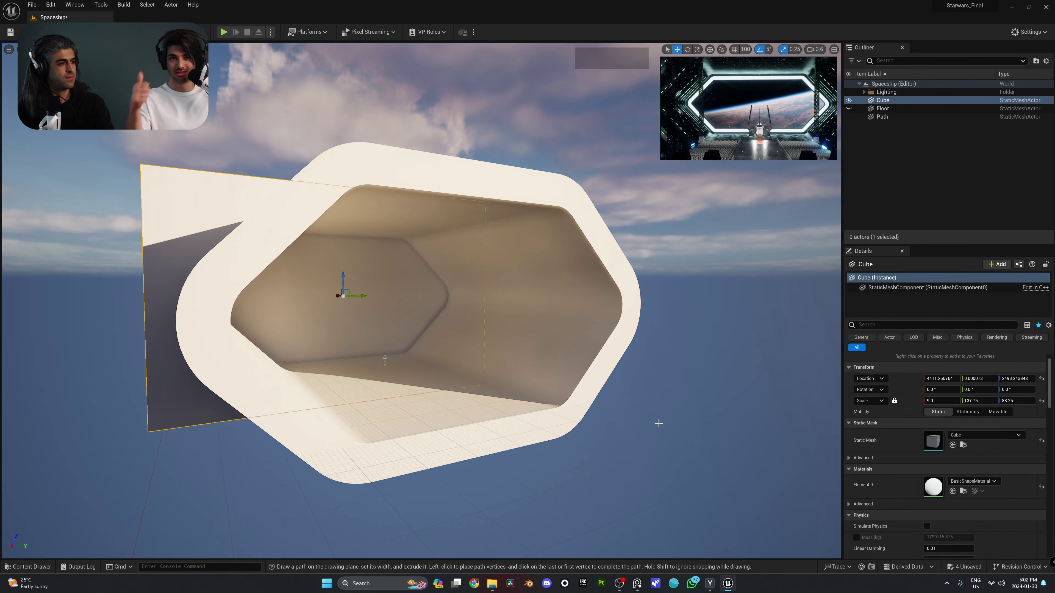
pyautogui.hotkey('ctrl', 'z')
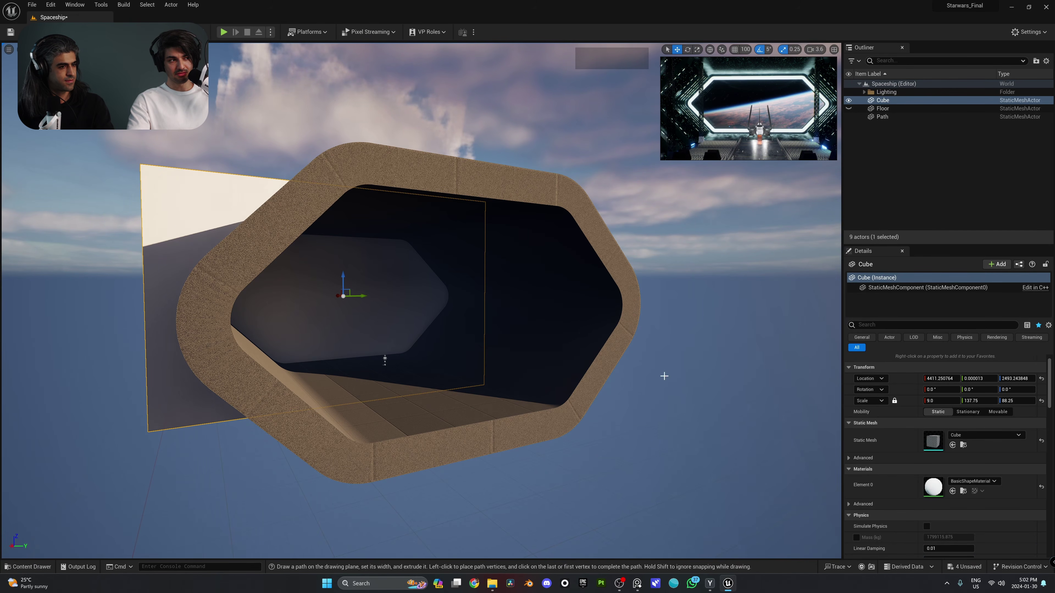
# Assign the cube wall's BasicShapeMaterial to the hexagonal shell as its Element 0 material and locate that material asset.
pyautogui.click(963, 491)
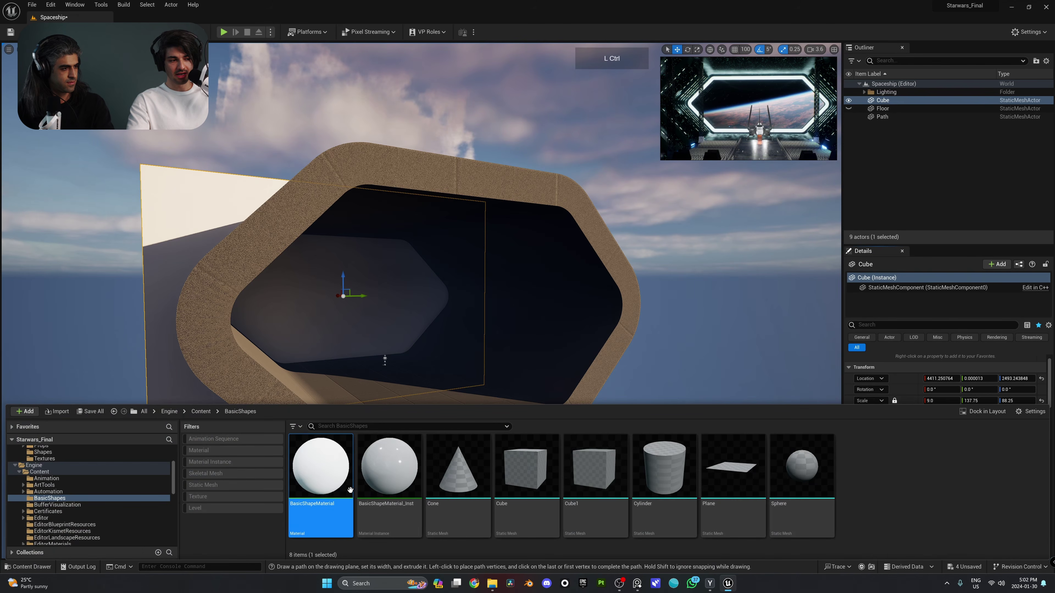
pyautogui.hotkey('ctrl', 'space')
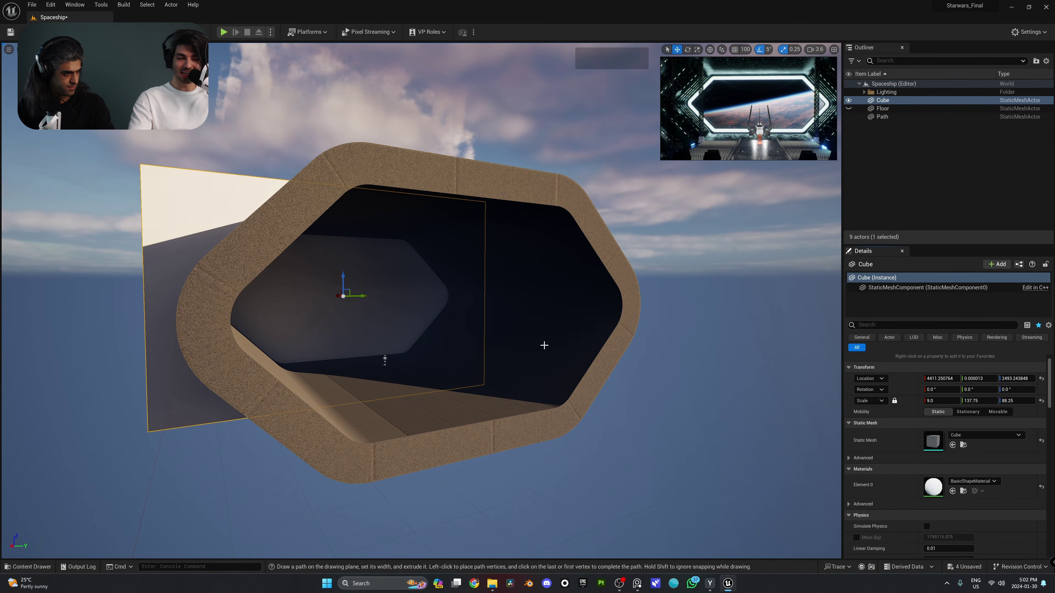
pyautogui.click(576, 291)
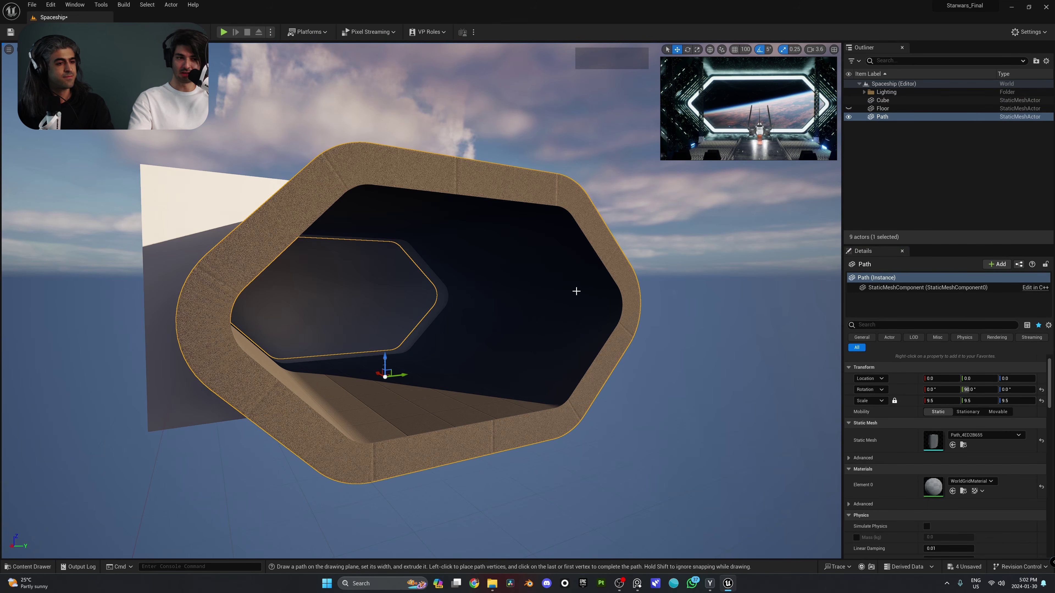
pyautogui.click(952, 492)
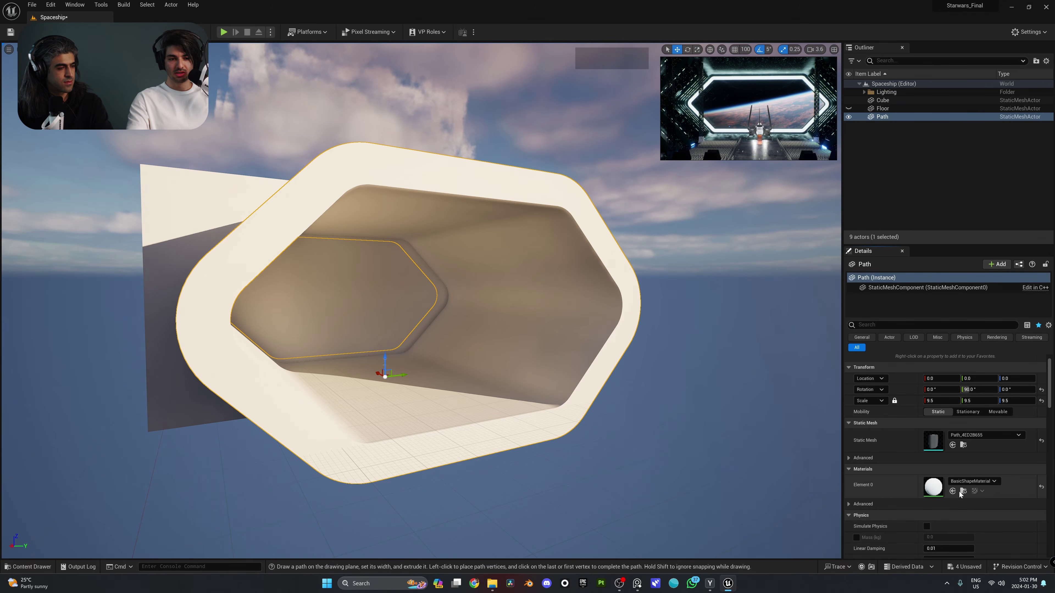
pyautogui.click(963, 492)
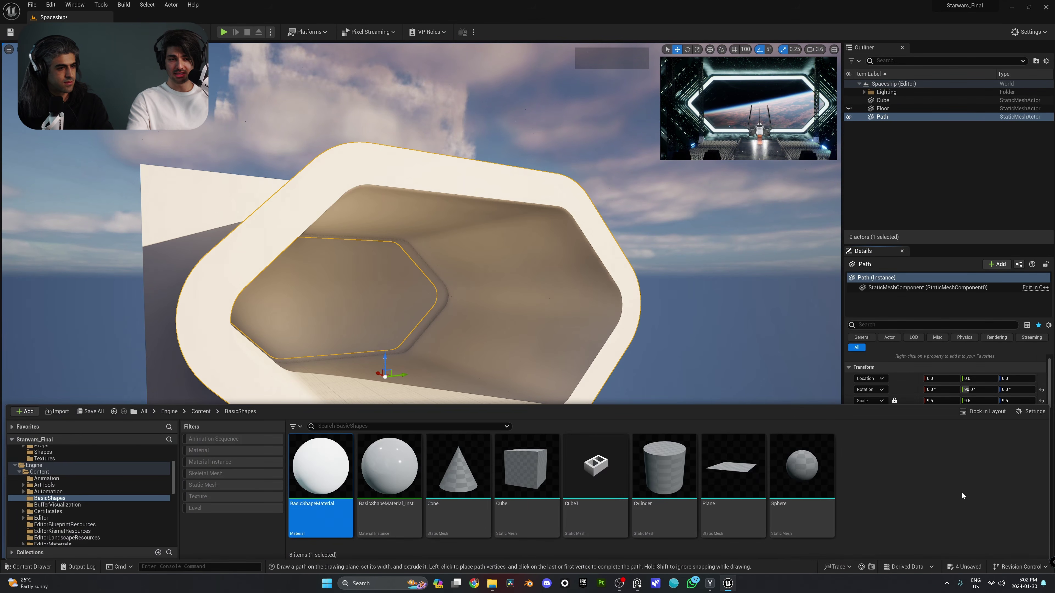
pyautogui.click(893, 502)
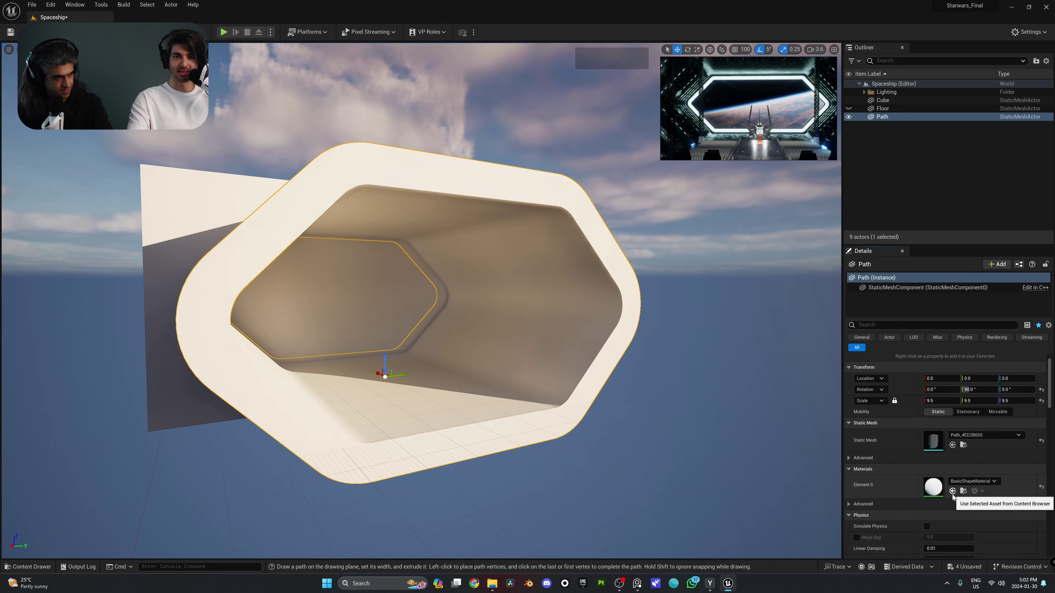
# Re-aim the sun so direct light falls across the white shell's inside floor and one of its side walls.
pyautogui.click(695, 302)
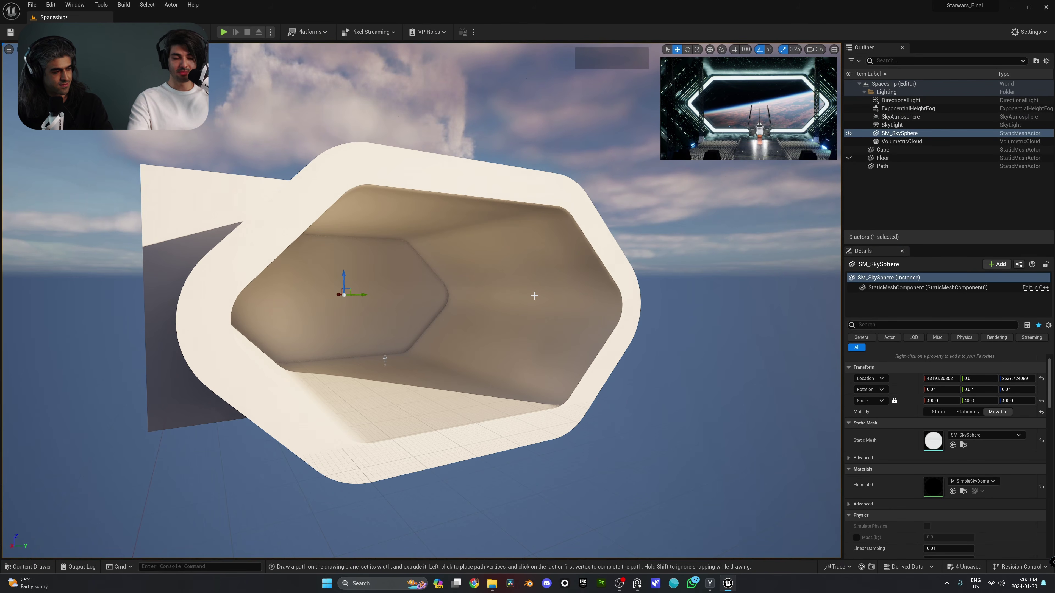
pyautogui.hotkey('ctrl', 'l')
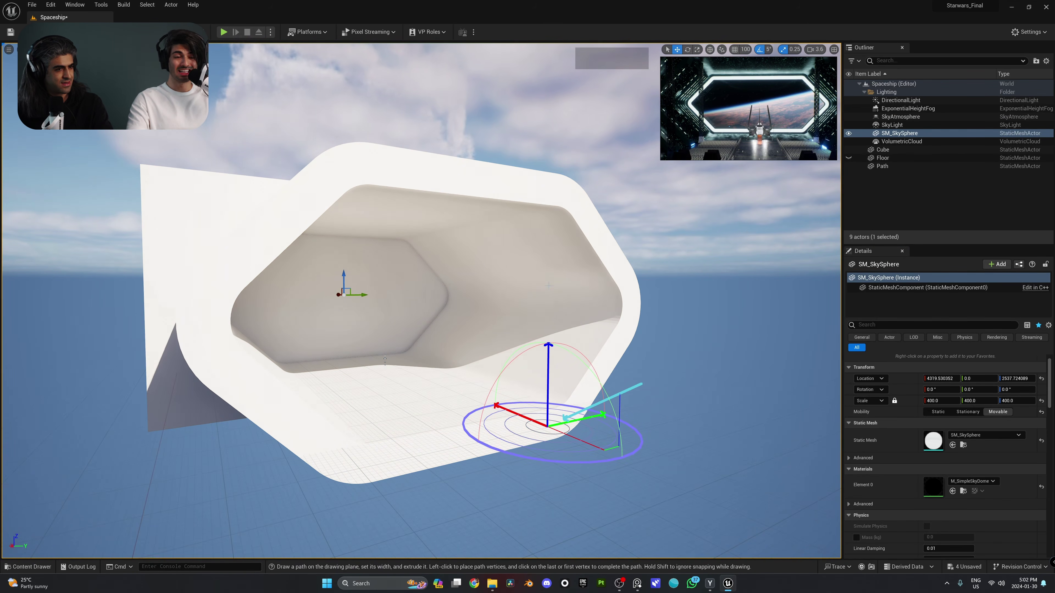
pyautogui.moveTo(384, 360); pyautogui.dragTo(412, 351, button='right')
pyautogui.press('w')
pyautogui.press('a')
pyautogui.press('s')
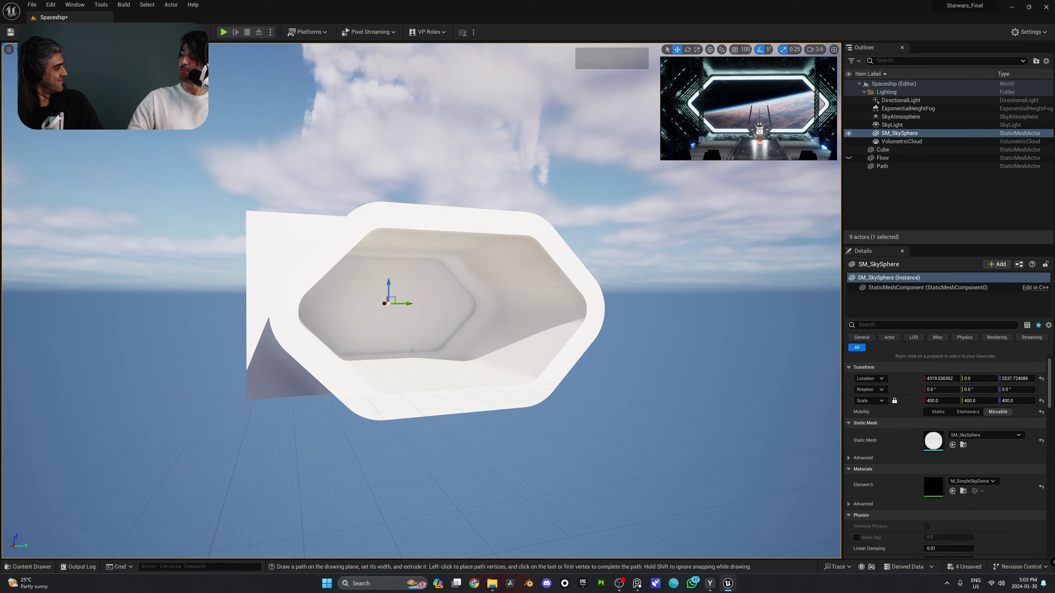